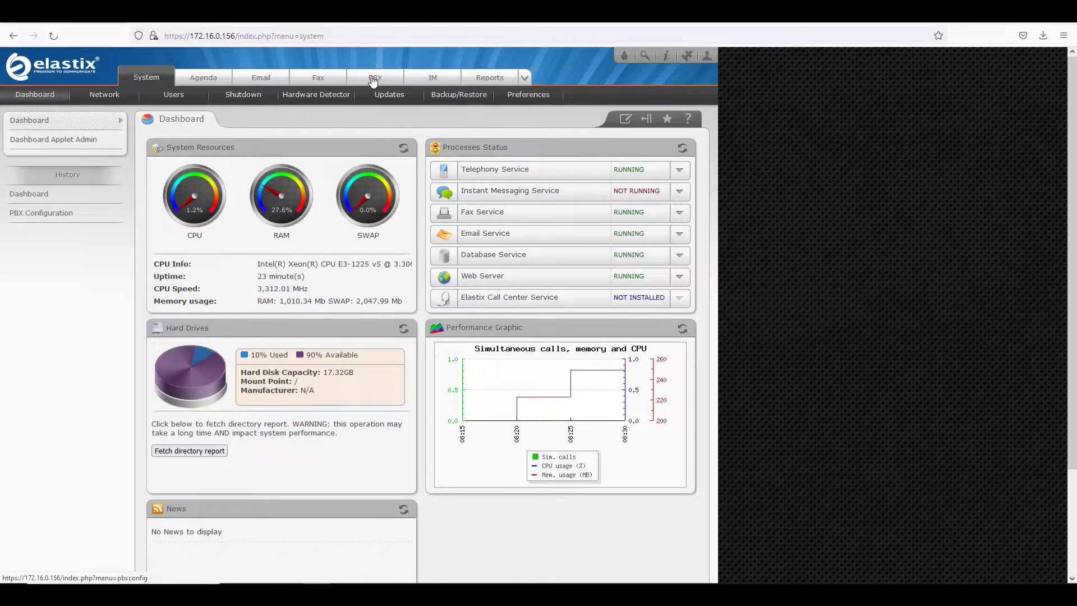
Start a new SIP trunk in the PBX configuration and name it Trunk-To-CUCM
{"action": "left_click", "coordinate": [373, 81]}
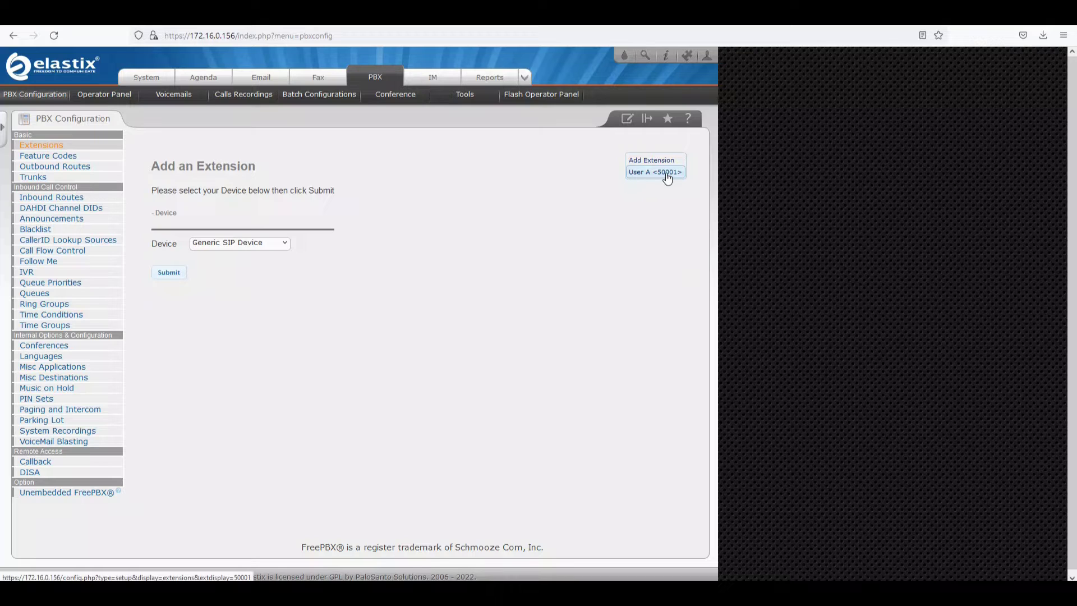
{"action": "left_click", "coordinate": [44, 181]}
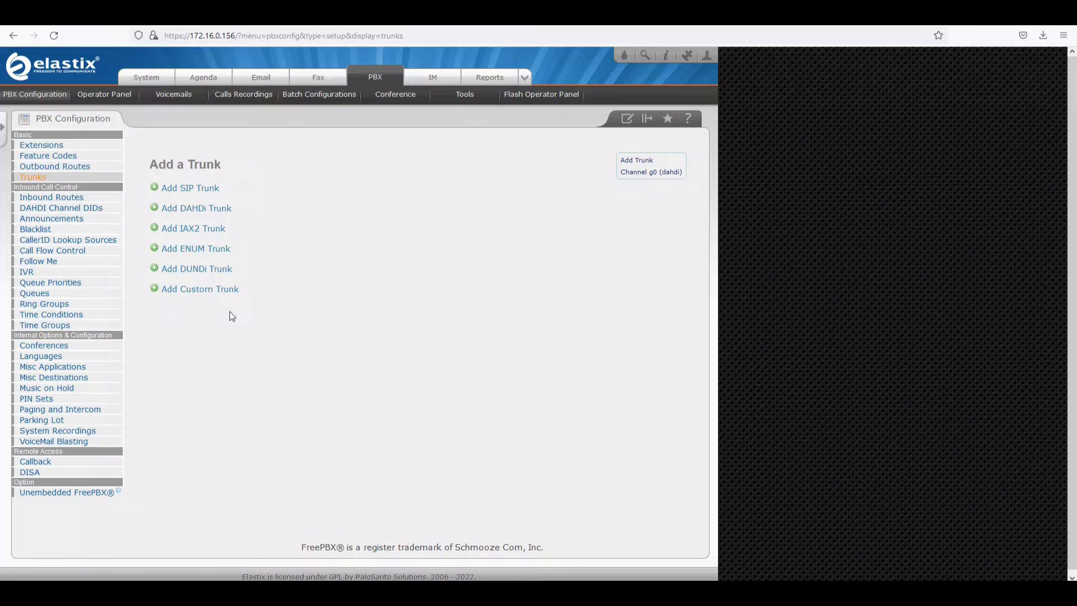
{"action": "left_click", "coordinate": [193, 188]}
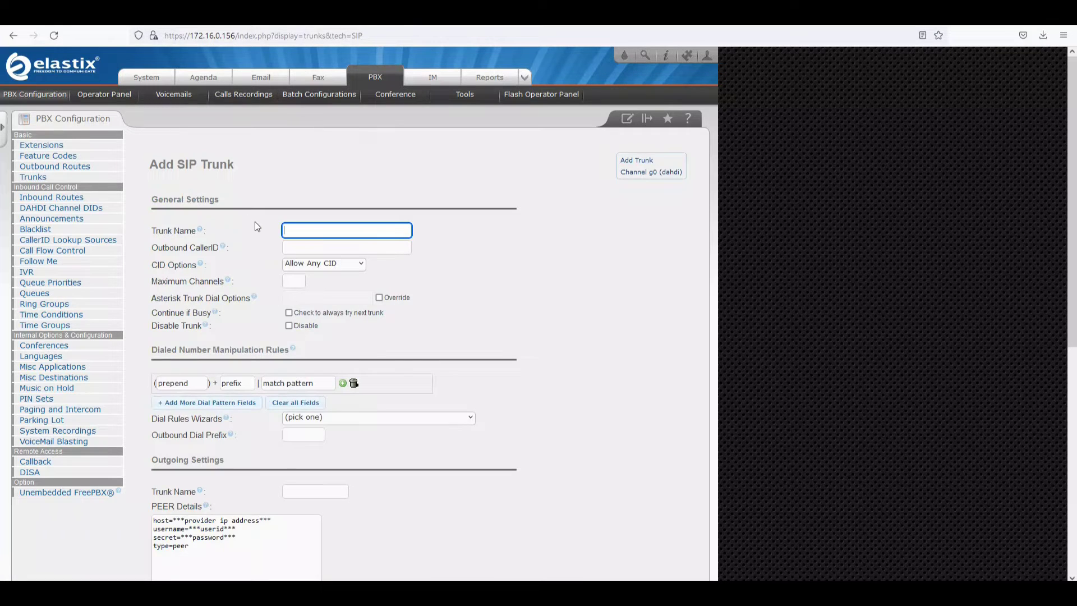
{"action": "left_click", "coordinate": [299, 229]}
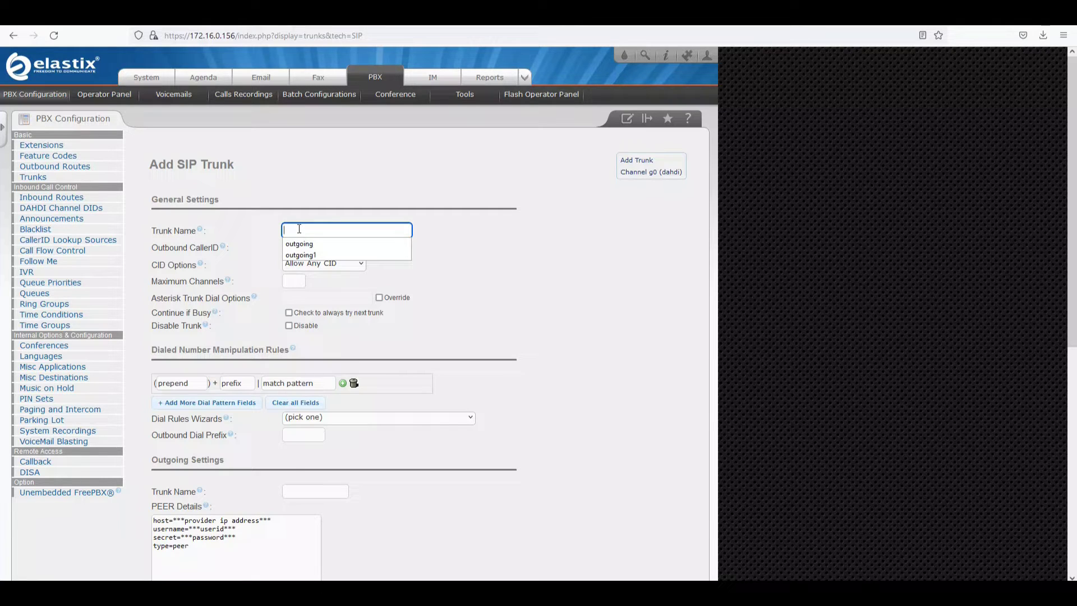
{"action": "type", "text": "Trunk"}
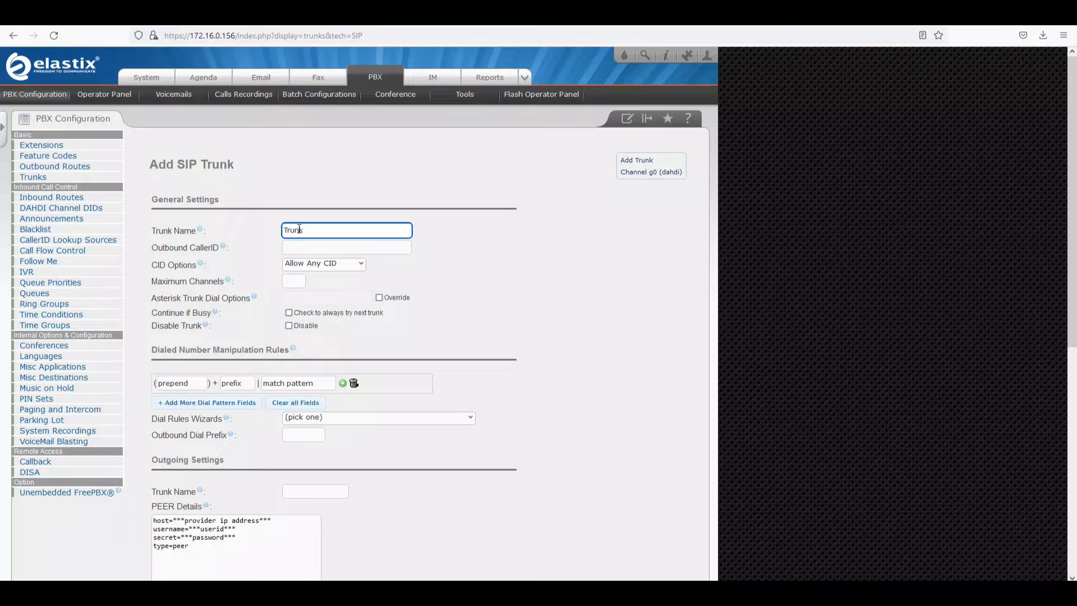
{"action": "type", "text": "-To-CUCM"}
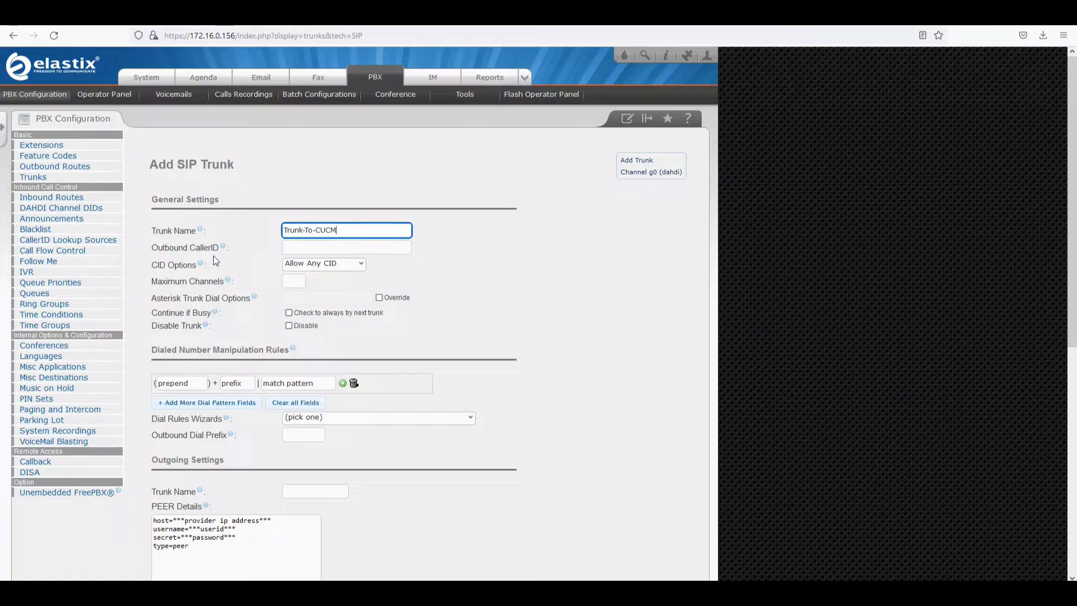
Examine the new trunk's outbound caller ID, CID options and maximum channels settings
{"action": "mouse_move", "coordinate": [225, 250]}
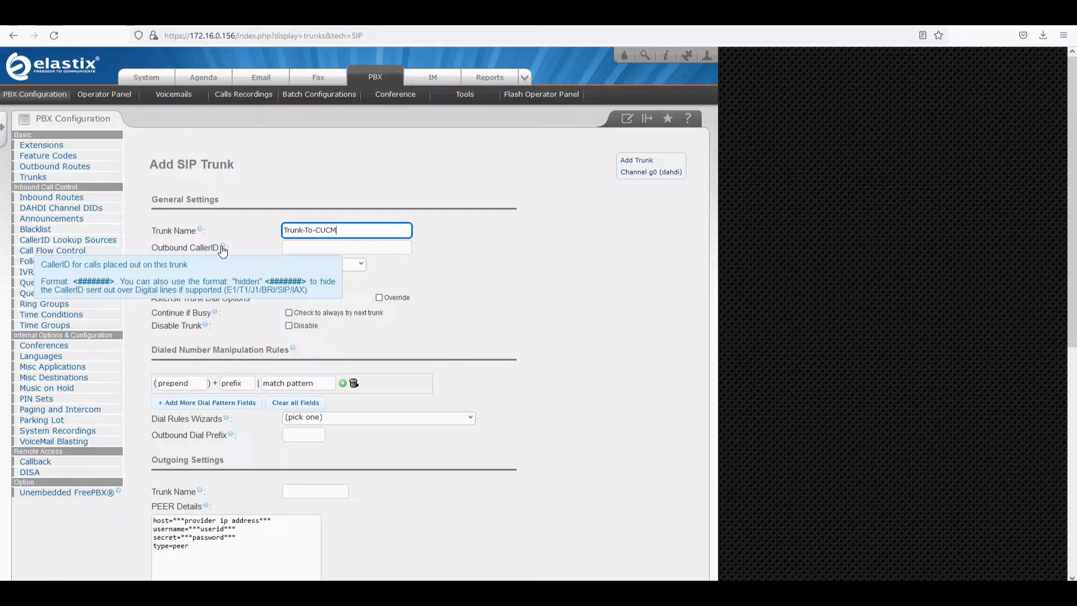
{"action": "left_click", "coordinate": [365, 204]}
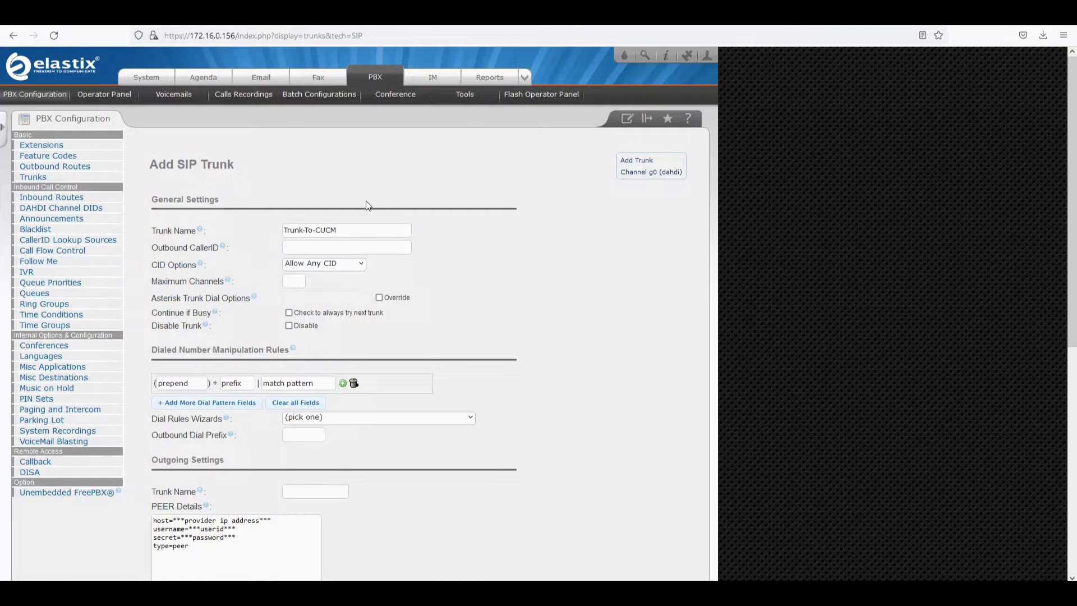
{"action": "left_click", "coordinate": [317, 264]}
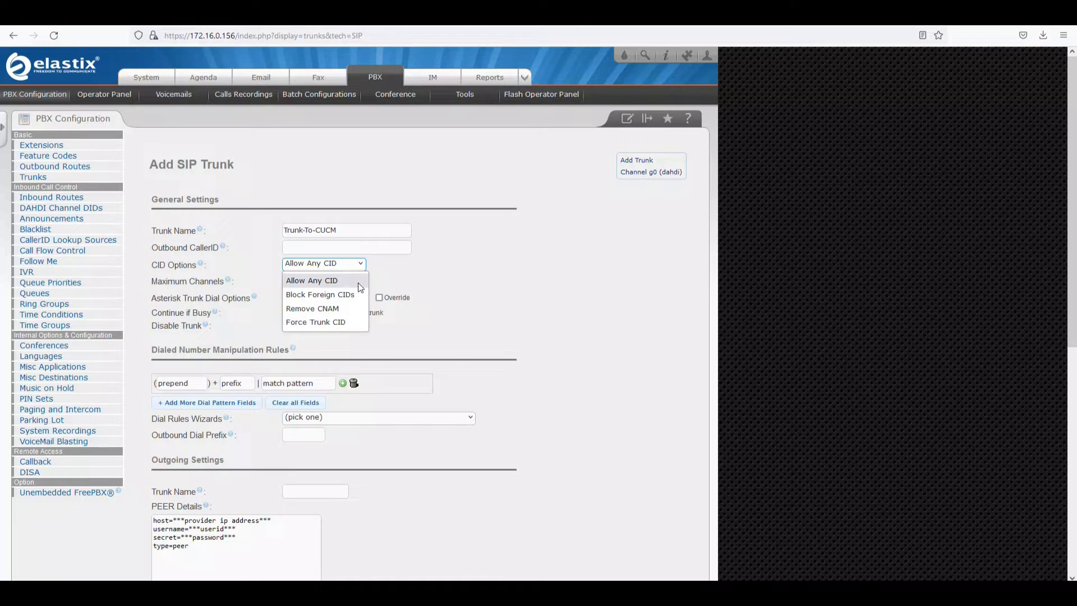
{"action": "left_click", "coordinate": [503, 284]}
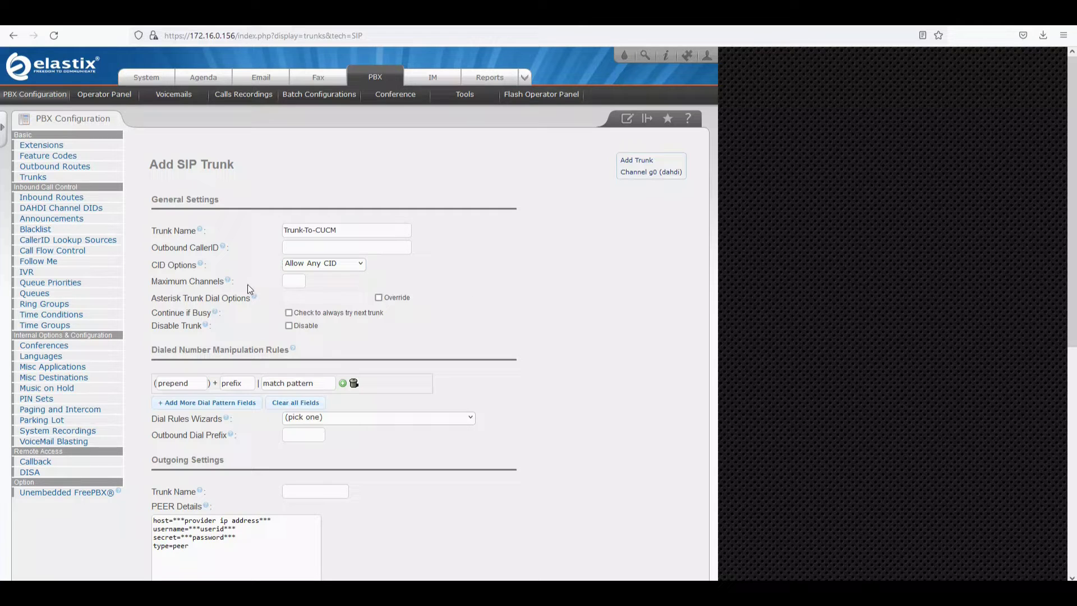
{"action": "left_click_drag", "start_coordinate": [157, 282], "coordinate": [217, 283]}
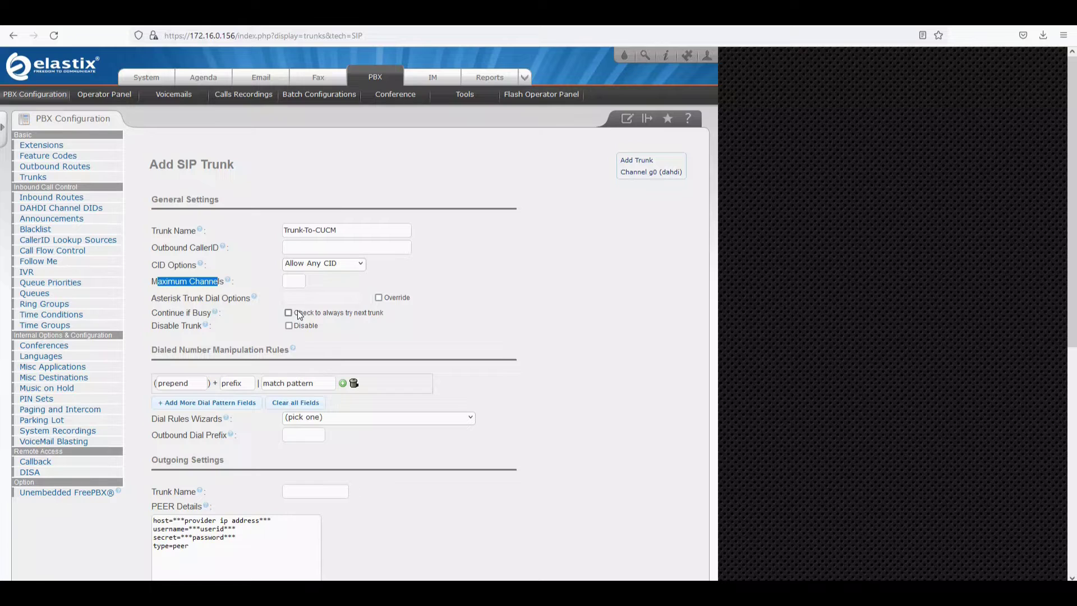
{"action": "scroll", "coordinate": [297, 312], "scroll_direction": "down", "scroll_amount": 2}
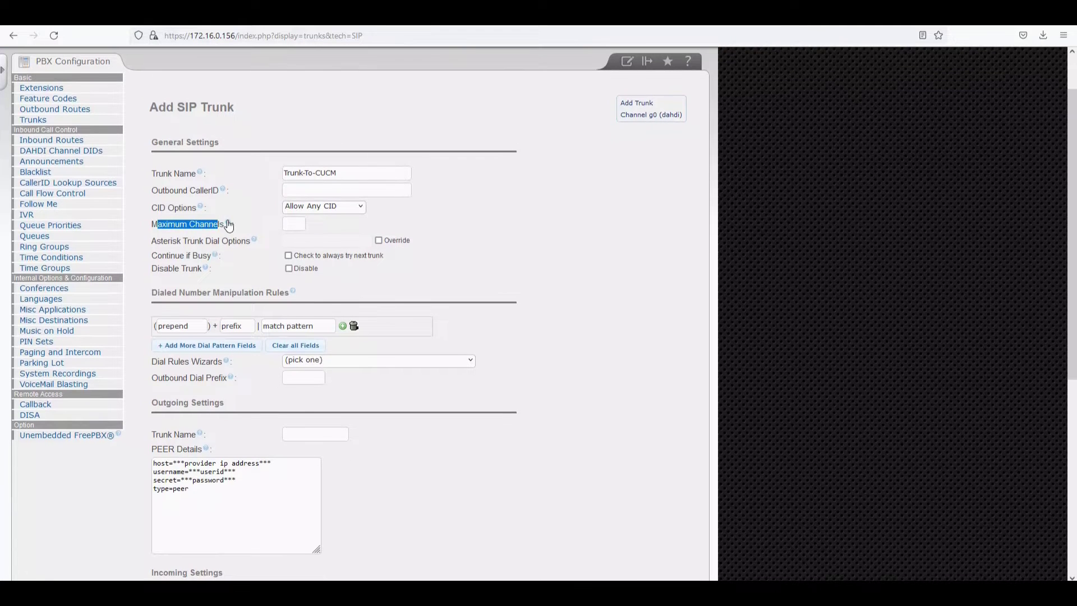
{"action": "mouse_move", "coordinate": [229, 225]}
{"action": "left_click", "coordinate": [288, 224]}
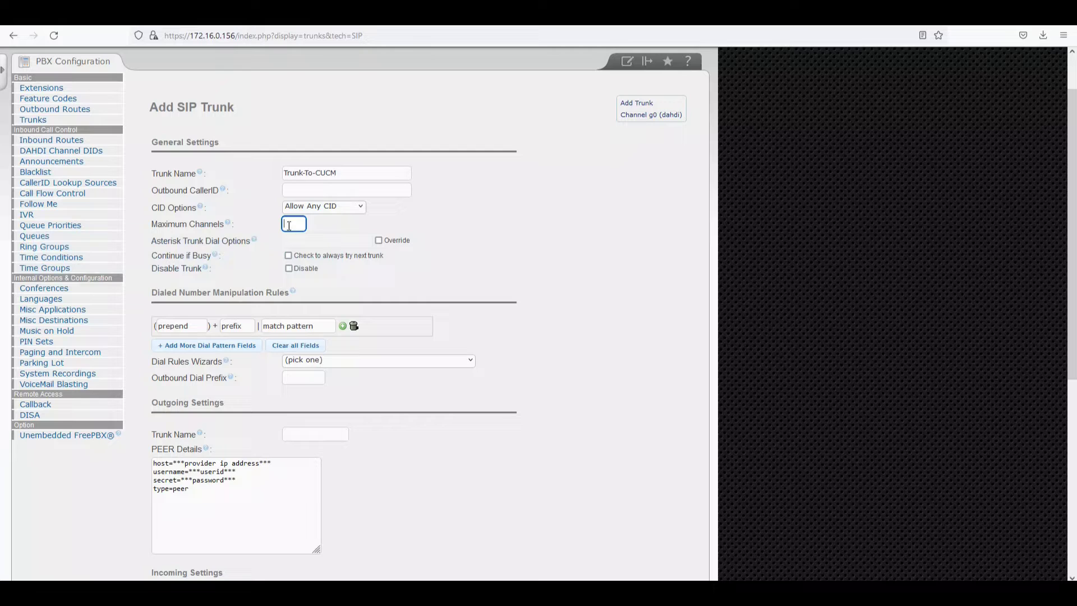
Set the match pattern of the trunk's dialed number manipulation rule to 10XXX
{"action": "left_click", "coordinate": [313, 324]}
{"action": "left_click", "coordinate": [585, 350]}
{"action": "left_click", "coordinate": [306, 328]}
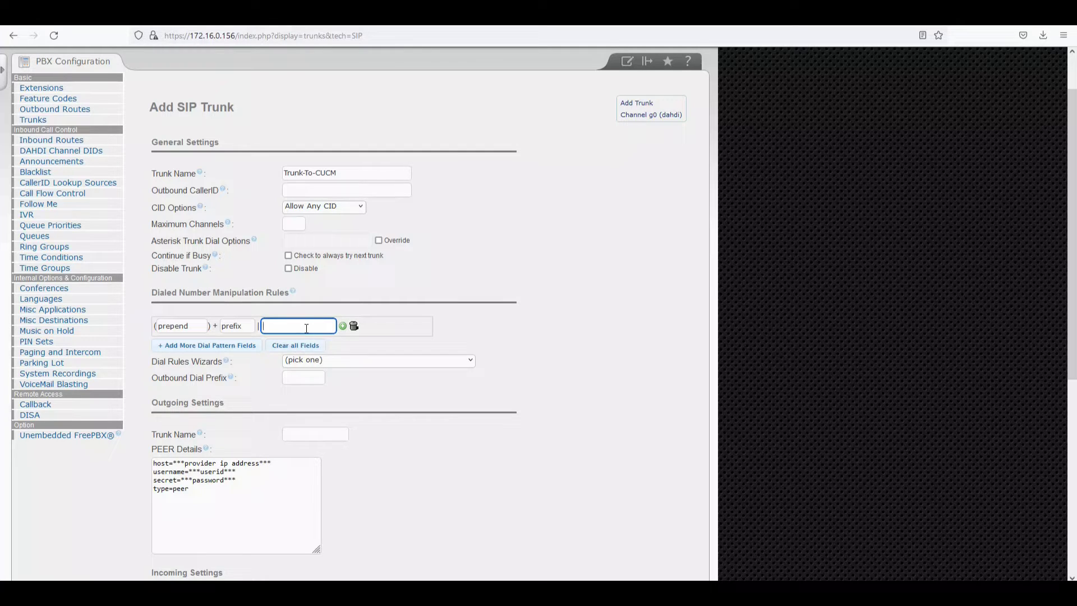
{"action": "type", "text": "10"}
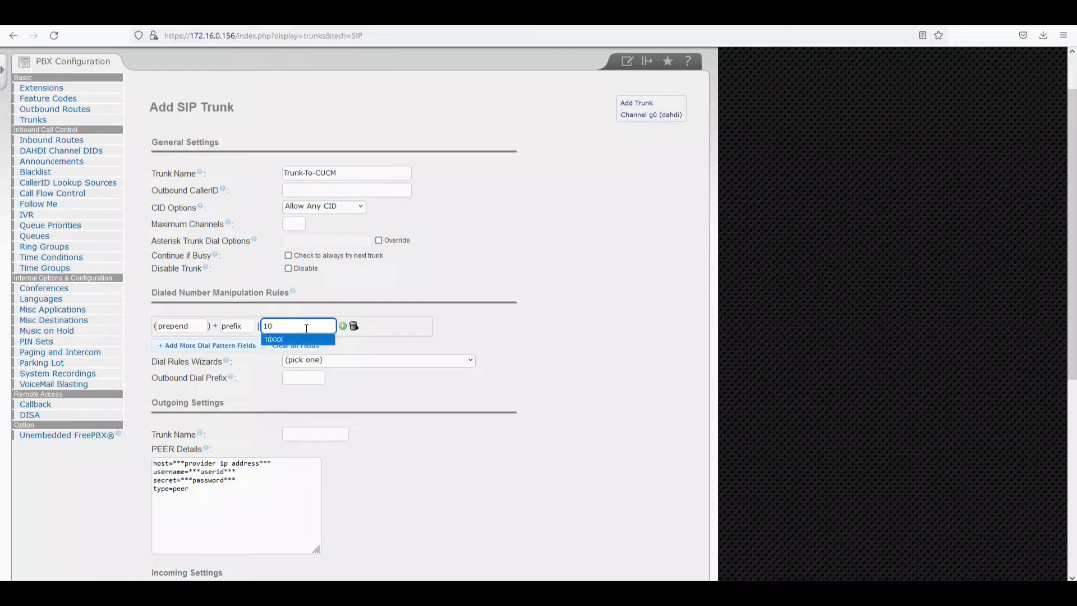
{"action": "key", "text": "Return"}
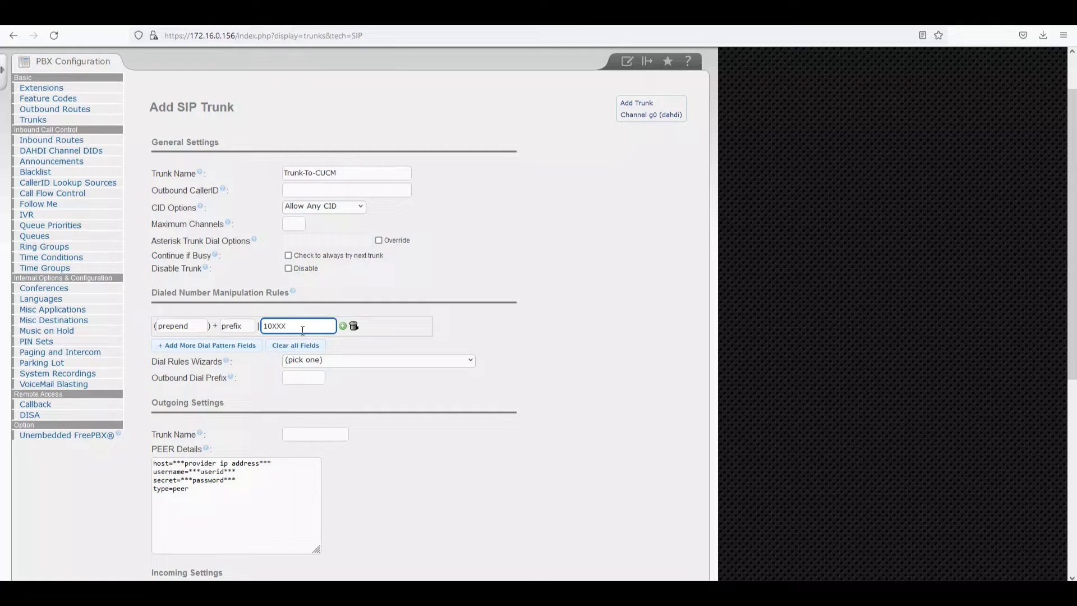
{"action": "left_click", "coordinate": [527, 362]}
Set the trunk name in the outgoing settings to OutboundSIPTrunkCUCM
{"action": "scroll", "coordinate": [527, 362], "scroll_direction": "down", "scroll_amount": 2}
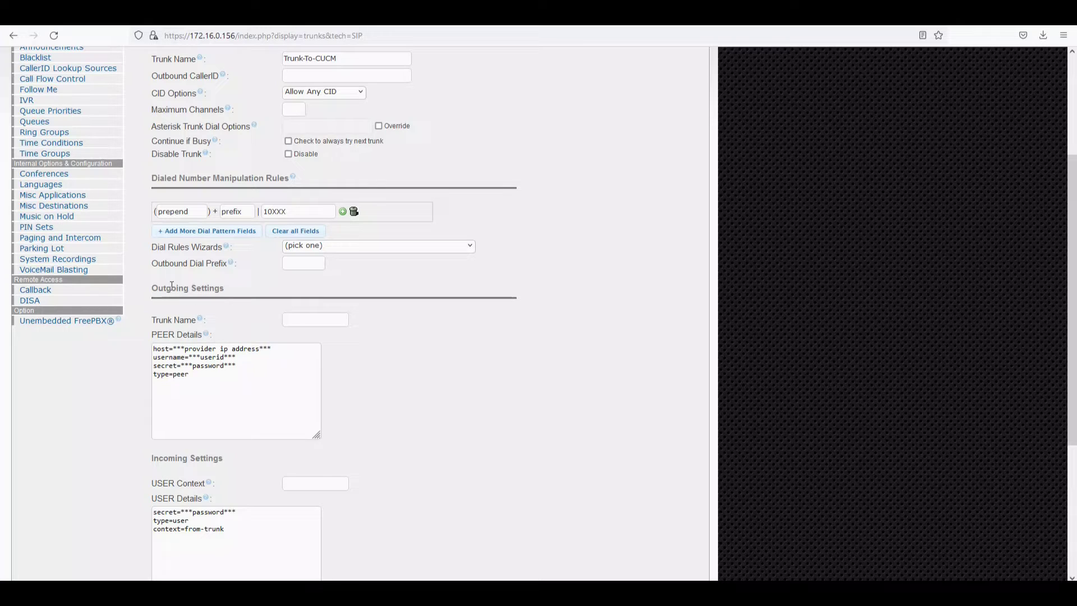
{"action": "left_click_drag", "start_coordinate": [158, 290], "coordinate": [213, 294]}
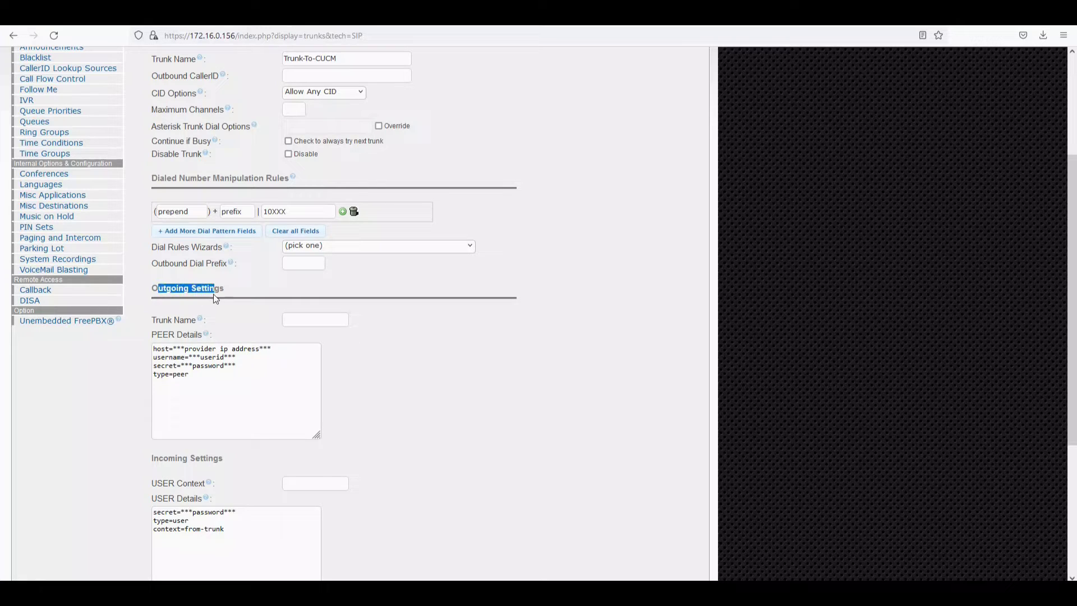
{"action": "left_click", "coordinate": [293, 321]}
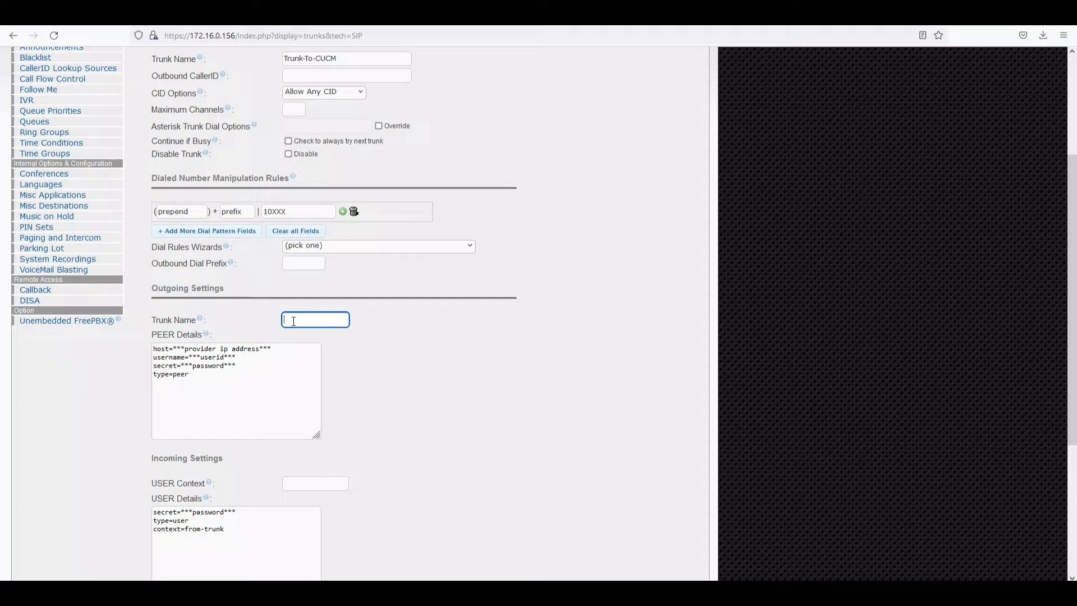
{"action": "type", "text": "Outbou"}
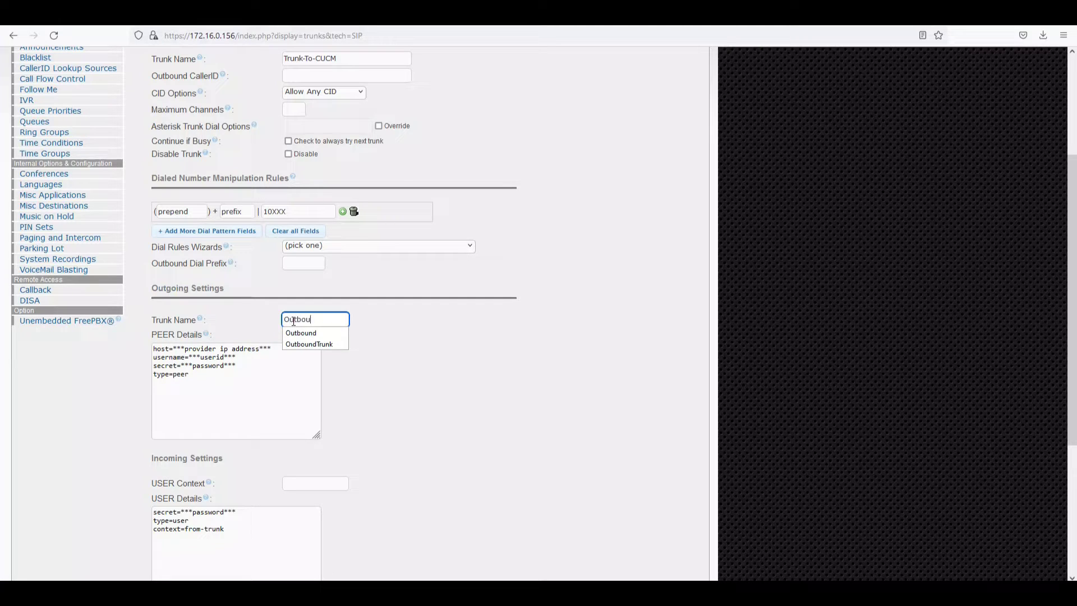
{"action": "type", "text": "ndSIPTrunk"}
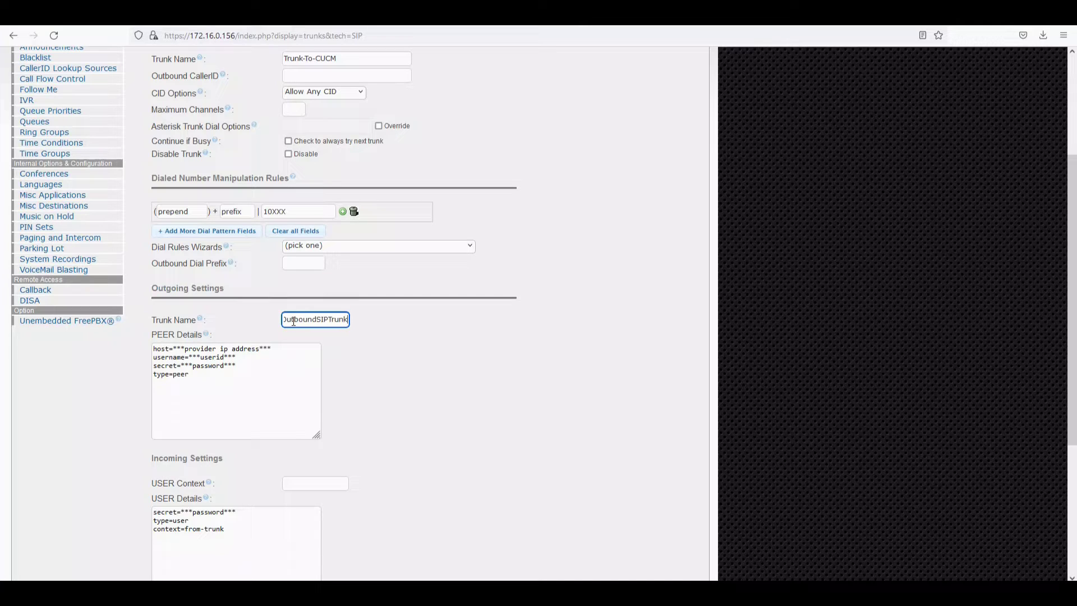
{"action": "type", "text": "CUCM"}
Replace the default outgoing PEER details with the lines type=peer, host=172.16.0.160 and port=5060
{"action": "left_click_drag", "start_coordinate": [227, 390], "coordinate": [138, 328]}
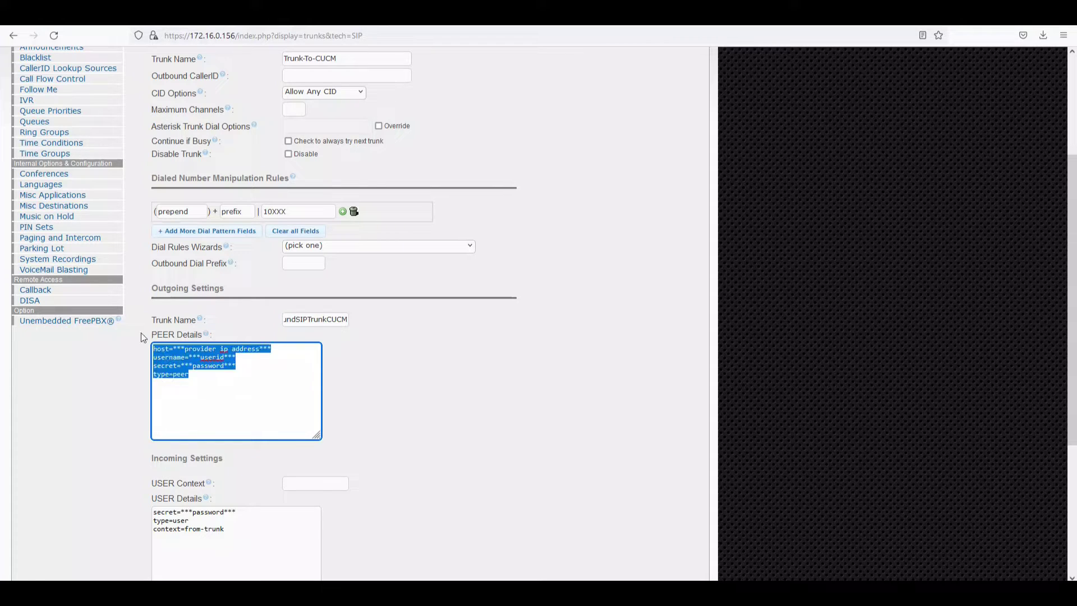
{"action": "key", "text": "BackSpace"}
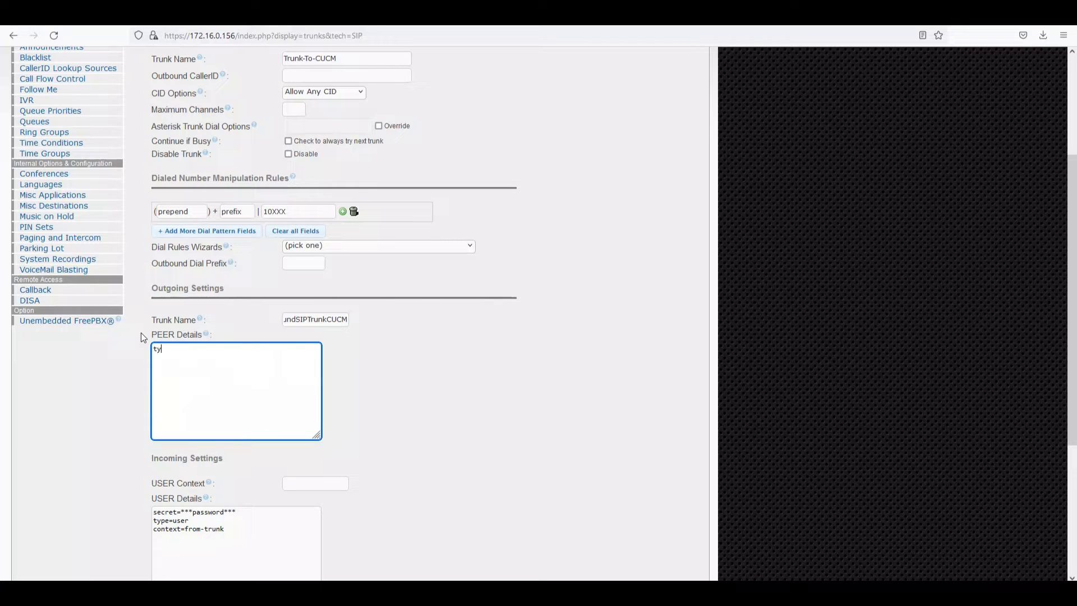
{"action": "type", "text": "type=peer"}
{"action": "key", "text": "Return"}
{"action": "type", "text": "hos"}
{"action": "type", "text": "t="}
{"action": "type", "text": "172"}
{"action": "type", "text": ".16.0.160"}
{"action": "type", "text": "060"}
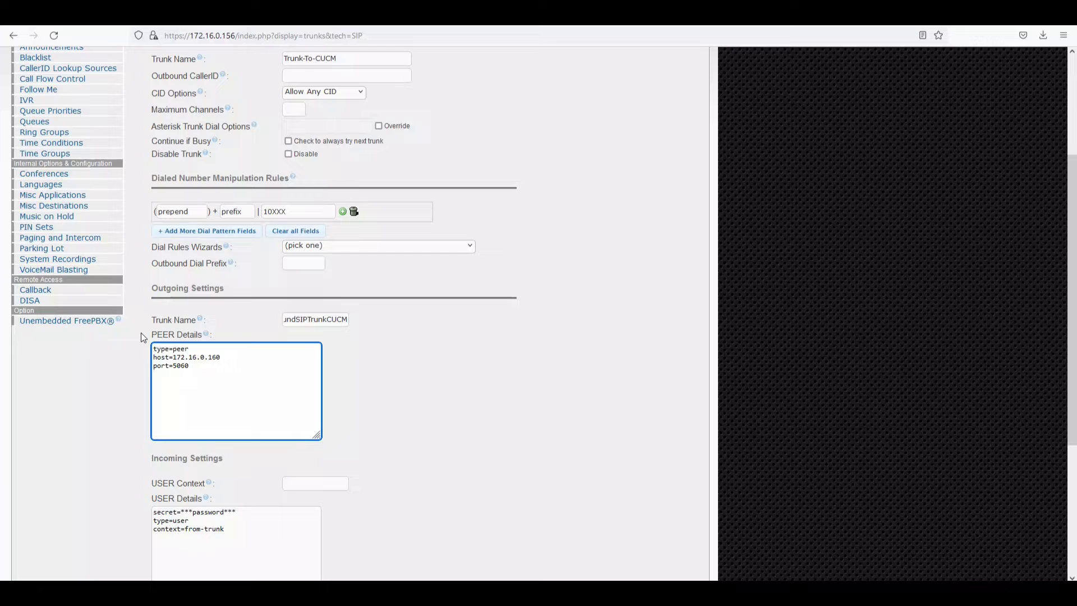
Add the lines insecure=port,invite and nat=no to the outgoing PEER details
{"action": "type", "text": "insecur"}
{"action": "type", "text": "e=port"}
{"action": "type", "text": ",invite "}
{"action": "type", "text": "nat=n"}
{"action": "type", "text": "o"}
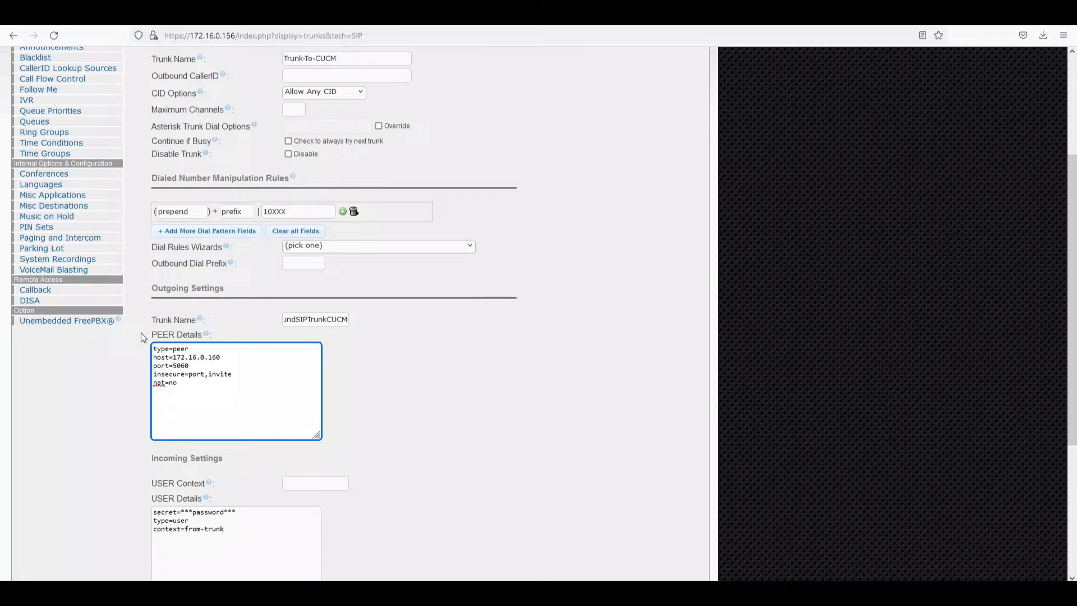
Add the lines disallow=all, allow=ulaw,alaw and qualify=yes to the outgoing PEER details
{"action": "key", "text": "Return"}
{"action": "type", "text": "disallow=all"}
{"action": "key", "text": "Return"}
{"action": "type", "text": "allow"}
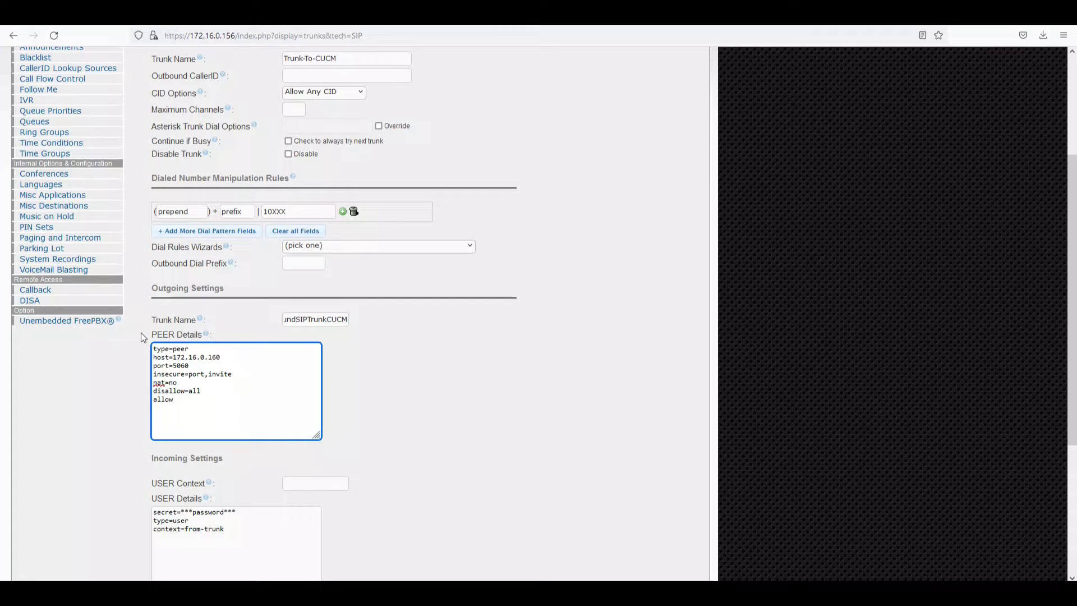
{"action": "type", "text": "=ulaw,alaw"}
{"action": "key", "text": "Return"}
{"action": "type", "text": "qualify=yes"}
Set the incoming USER Context to InboundSIPTrunkCUCM by reusing the outgoing trunk name with its Outbound part replaced
{"action": "scroll", "coordinate": [286, 397], "scroll_direction": "down", "scroll_amount": 3}
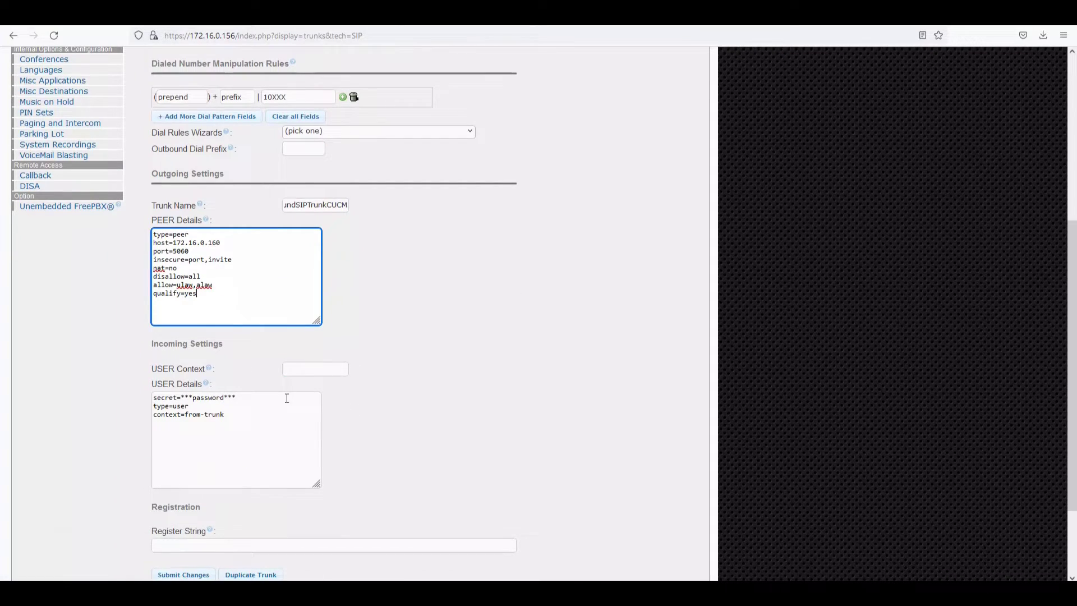
{"action": "left_click", "coordinate": [304, 370]}
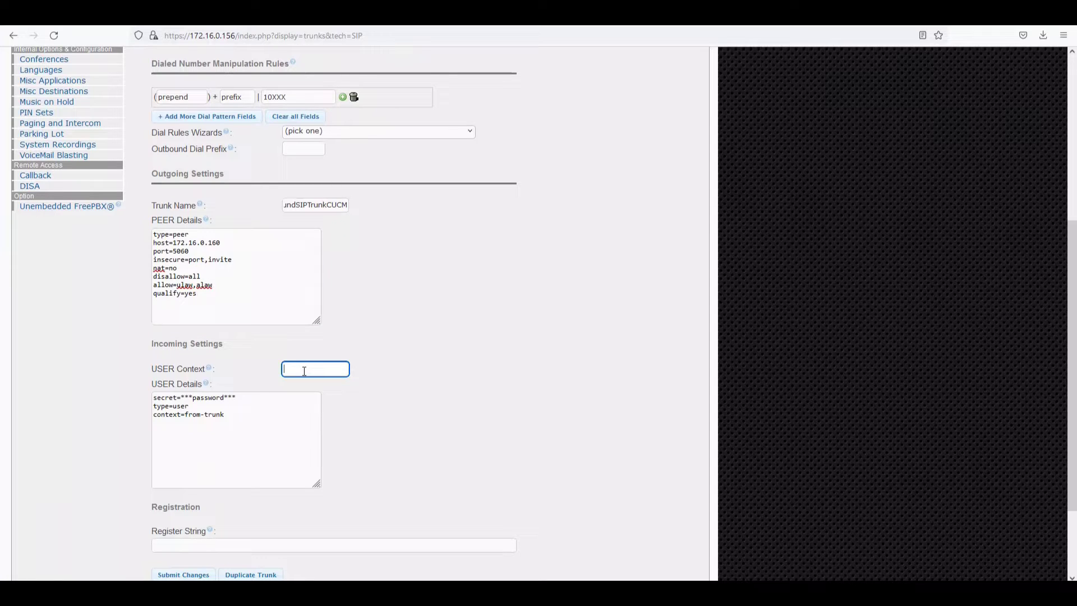
{"action": "double_click", "coordinate": [314, 205]}
{"action": "key", "text": "ctrl+c"}
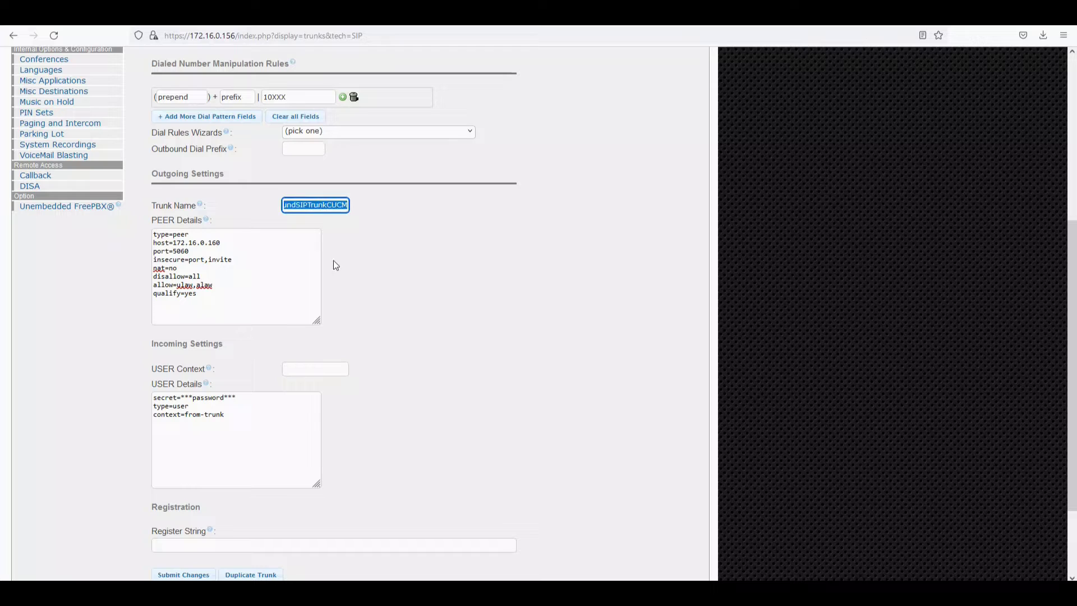
{"action": "left_click", "coordinate": [311, 367]}
{"action": "key", "text": "ctrl+v"}
{"action": "key", "text": "shift+Home"}
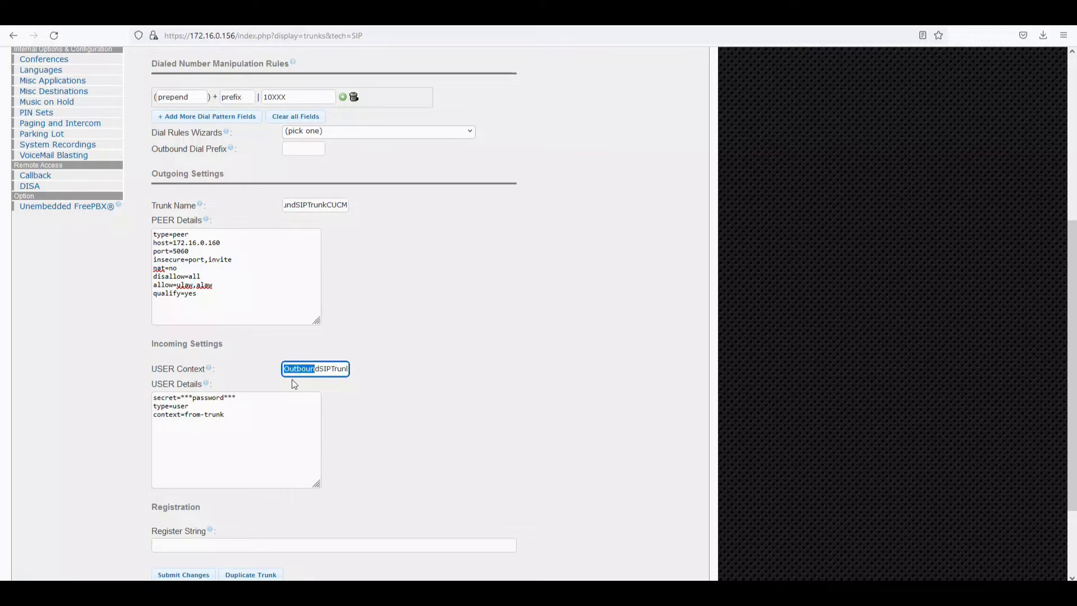
{"action": "left_click", "coordinate": [320, 368]}
{"action": "key", "text": "shift+Home"}
{"action": "type", "text": "Inbound"}
{"action": "key", "text": "End"}
Replace the default incoming USER details with the lines type=friend and host=172.16.0.160
{"action": "left_click_drag", "start_coordinate": [209, 413], "coordinate": [56, 365]}
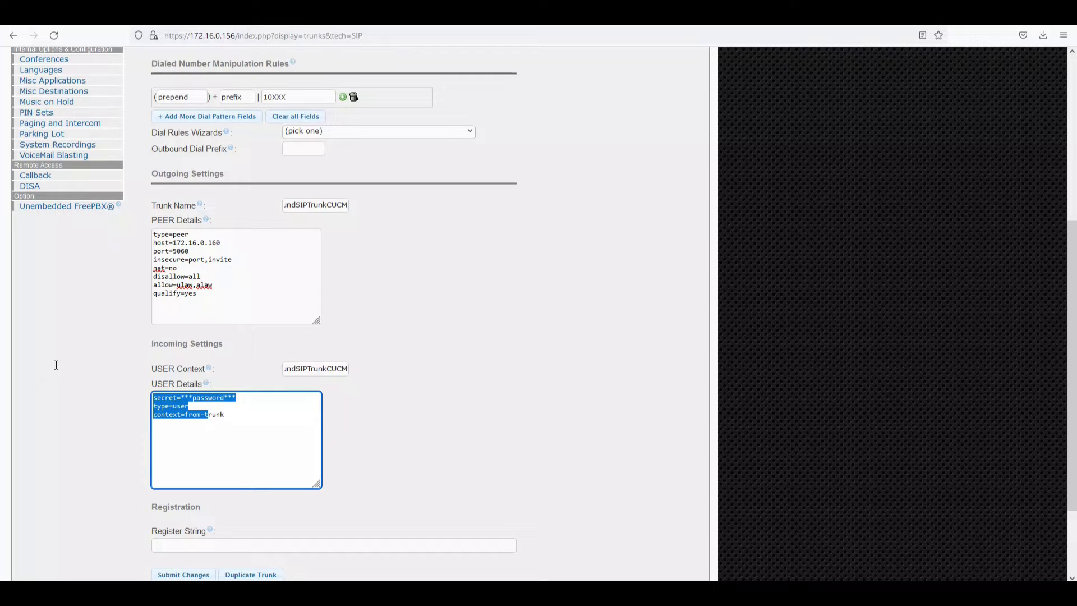
{"action": "key", "text": "BackSpace"}
{"action": "type", "text": "type=frie"}
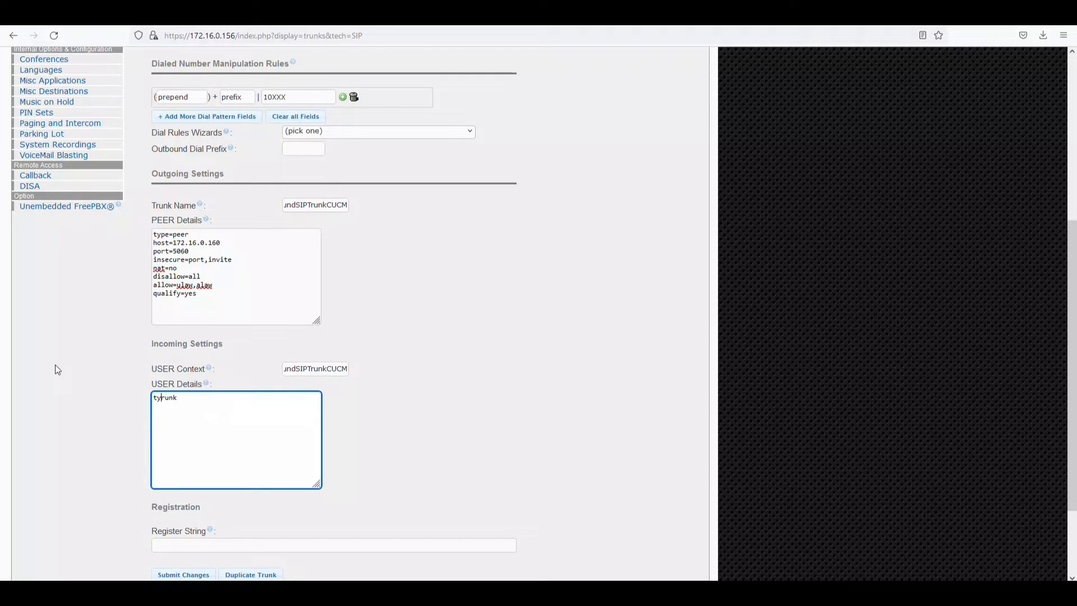
{"action": "type", "text": "nd"}
{"action": "key", "text": "Delete"}
{"action": "key", "text": "Delete"}
{"action": "key", "text": "Delete"}
{"action": "key", "text": "Delete"}
{"action": "key", "text": "Return"}
{"action": "type", "text": "host=1"}
{"action": "type", "text": "72.16.0.1"}
{"action": "type", "text": "60 "}
Add the line context=from-internal&from-trunk to the incoming USER details
{"action": "type", "text": "context"}
{"action": "type", "text": "=from"}
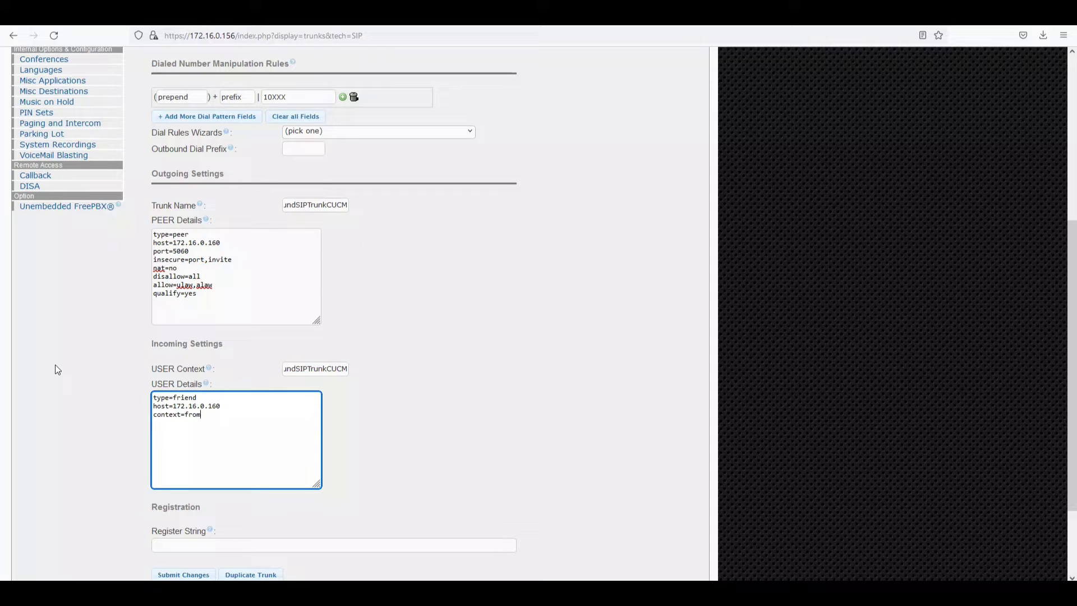
{"action": "type", "text": "-internal&from-try"}
{"action": "key", "text": "BackSpace"}
{"action": "type", "text": "unk "}
Add the codec lines disallow=all and allow=ulaw&alaw to the incoming USER details
{"action": "type", "text": "disallow="}
{"action": "type", "text": "all "}
{"action": "type", "text": "allo"}
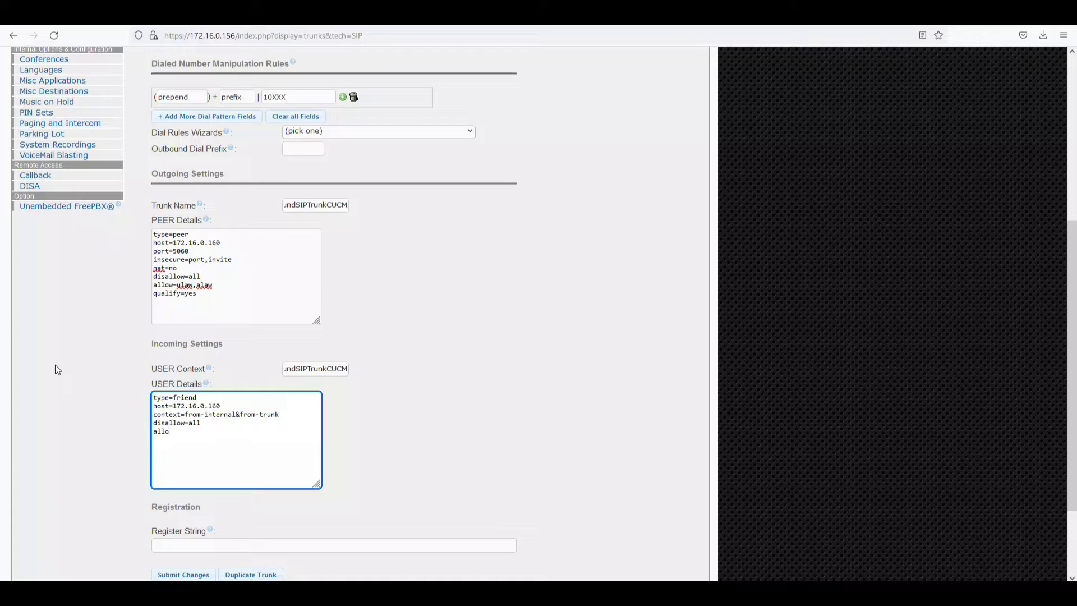
{"action": "type", "text": "w=ulaw&alaw"}
Add the lines nat=no, qualify=yes and insecure=very to the incoming USER details
{"action": "key", "text": "Return"}
{"action": "type", "text": "nat="}
{"action": "type", "text": "no"}
{"action": "type", "text": "qualify "}
{"action": "type", "text": "=yes"}
{"action": "type", "text": "inseu"}
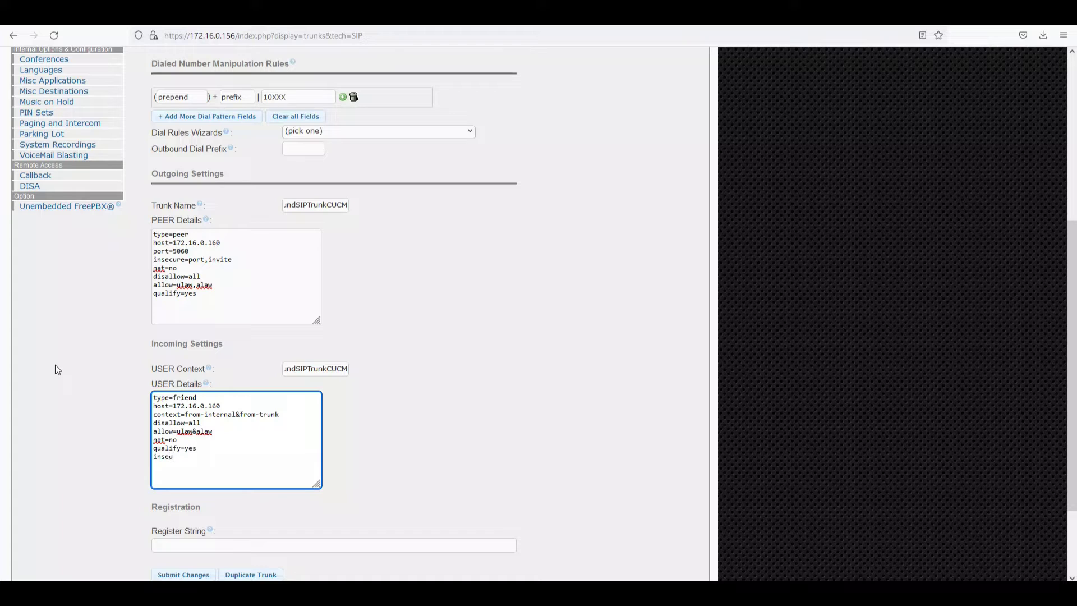
{"action": "key", "text": "BackSpace"}
{"action": "type", "text": "cure=very"}
Submit the SIP trunk without defining an Outbound CallerID, and apply the PBX configuration
{"action": "scroll", "coordinate": [222, 392], "scroll_direction": "down", "scroll_amount": 2}
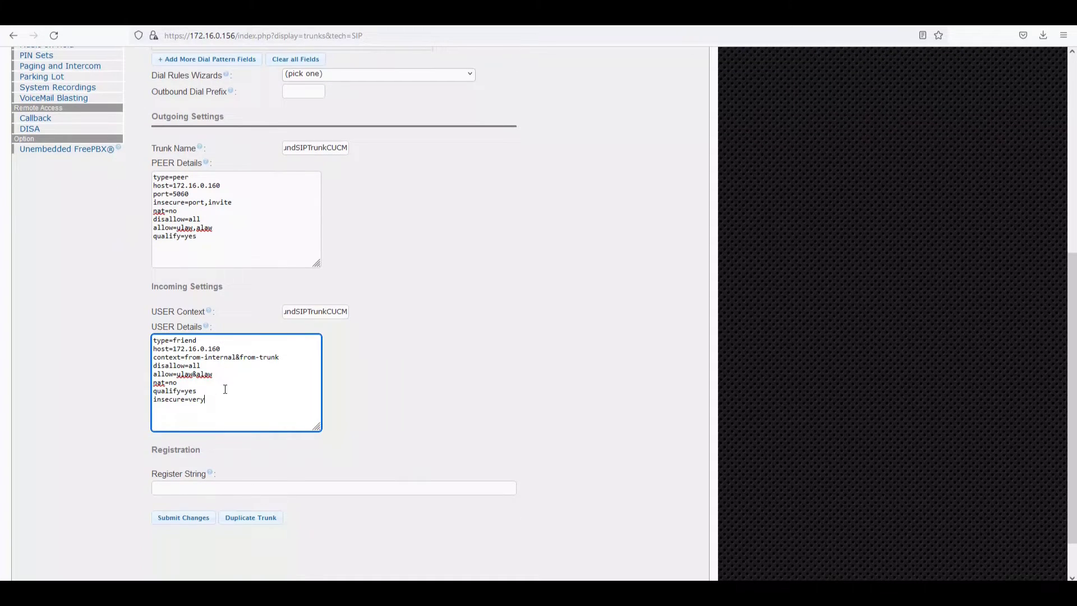
{"action": "scroll", "coordinate": [343, 430], "scroll_direction": "down", "scroll_amount": 2}
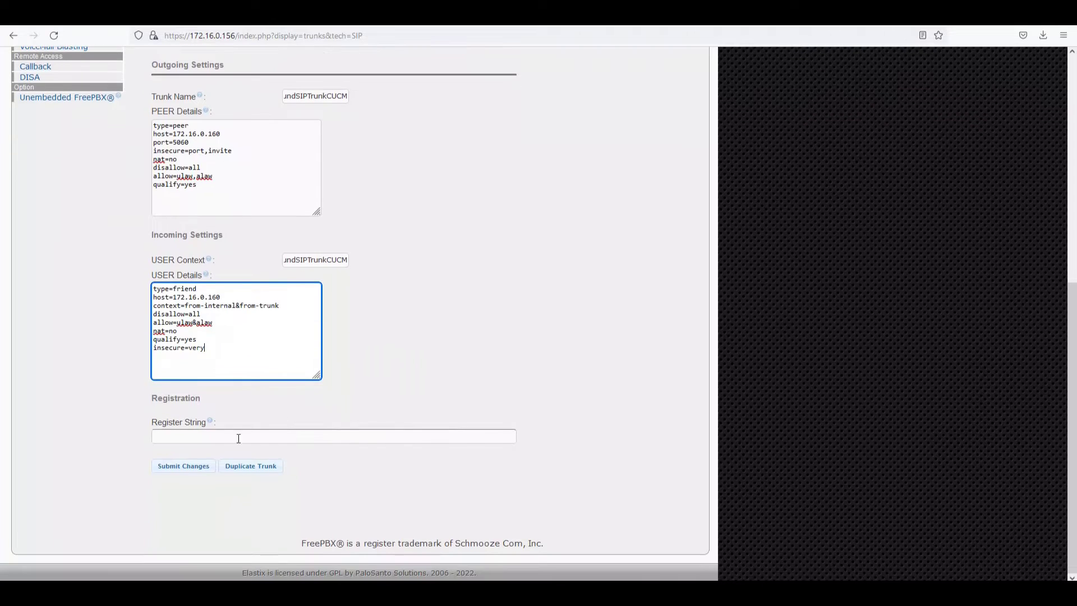
{"action": "left_click", "coordinate": [201, 466]}
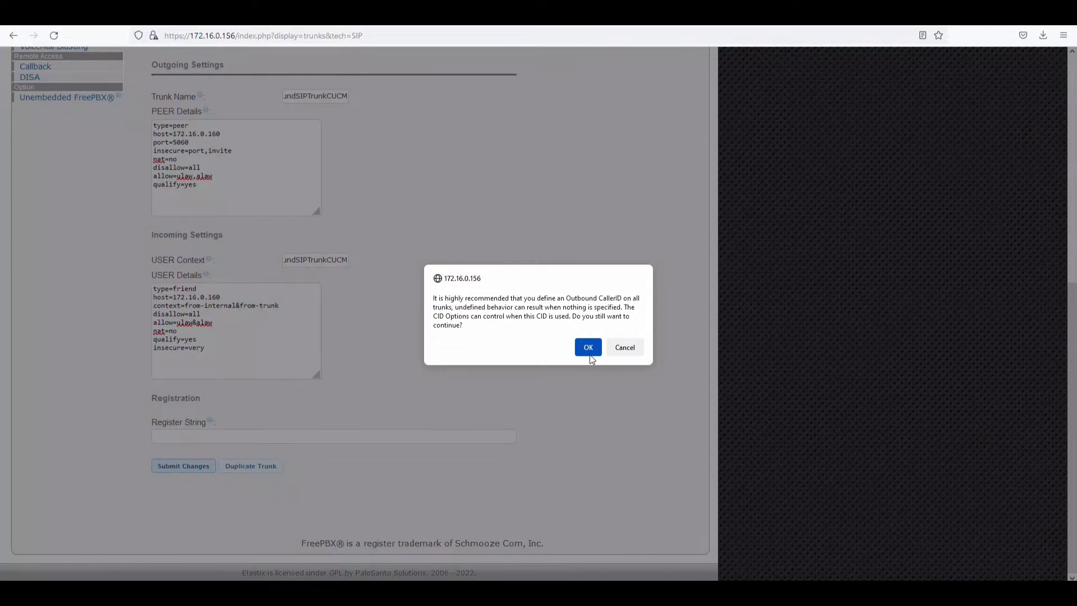
{"action": "left_click", "coordinate": [588, 352]}
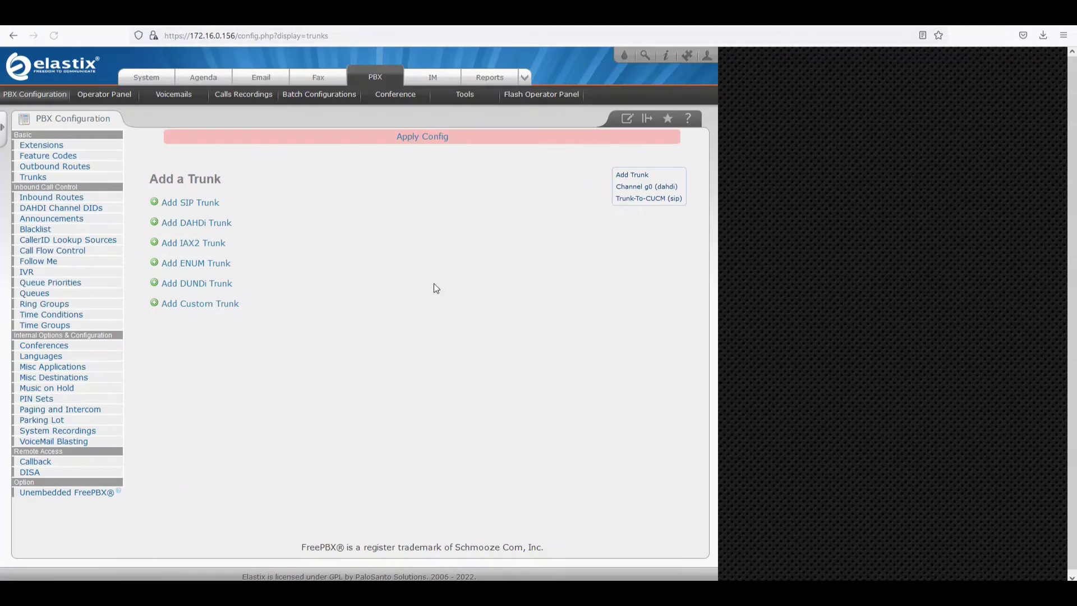
{"action": "left_click", "coordinate": [429, 143]}
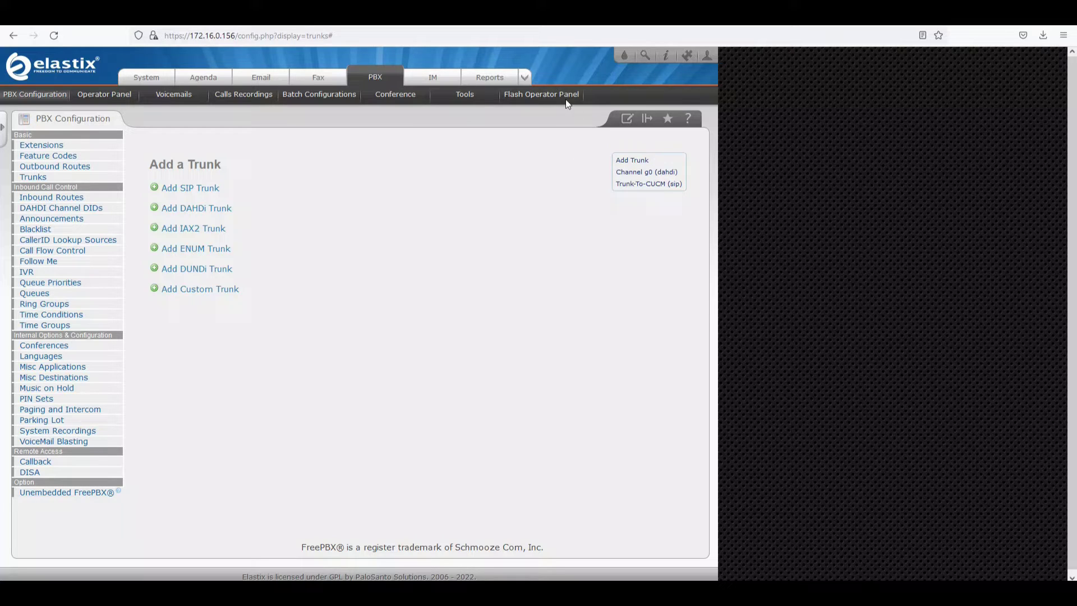
{"action": "left_click", "coordinate": [525, 79]}
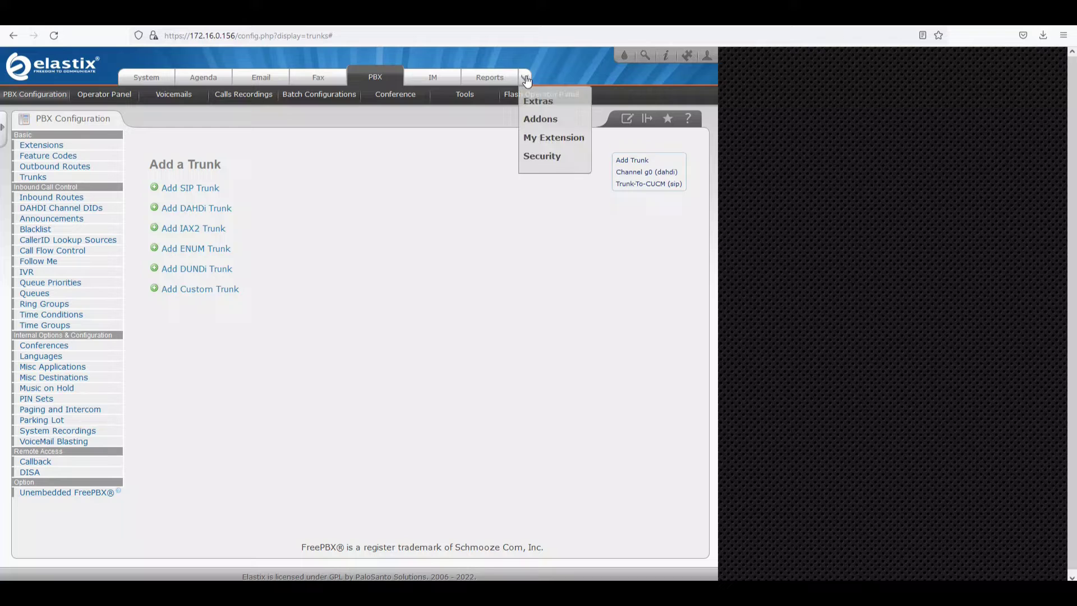
{"action": "left_click", "coordinate": [541, 156]}
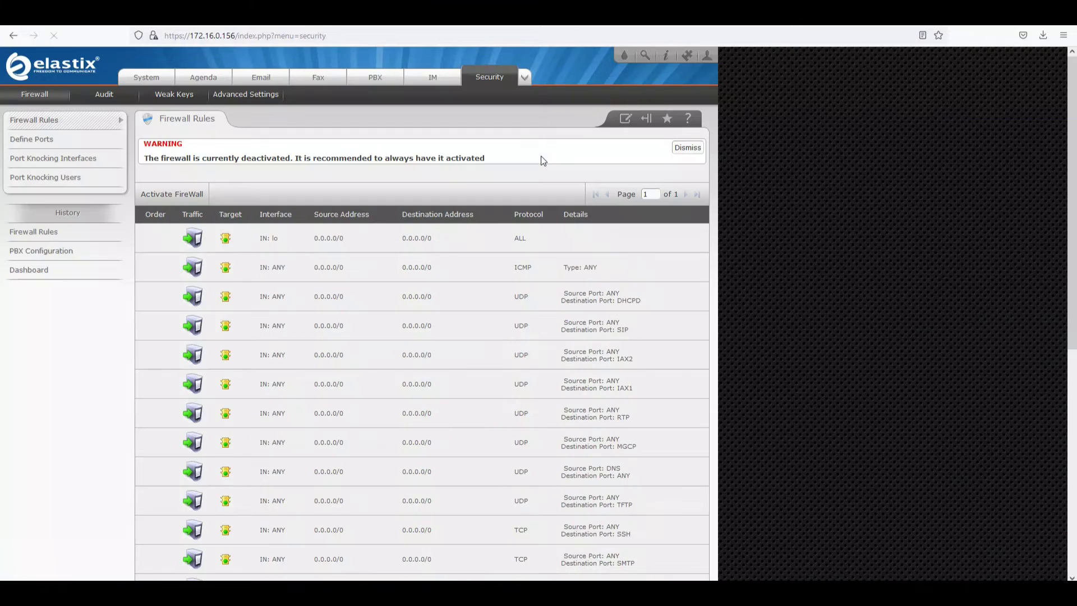
{"action": "left_click", "coordinate": [526, 79]}
{"action": "left_click", "coordinate": [539, 115]}
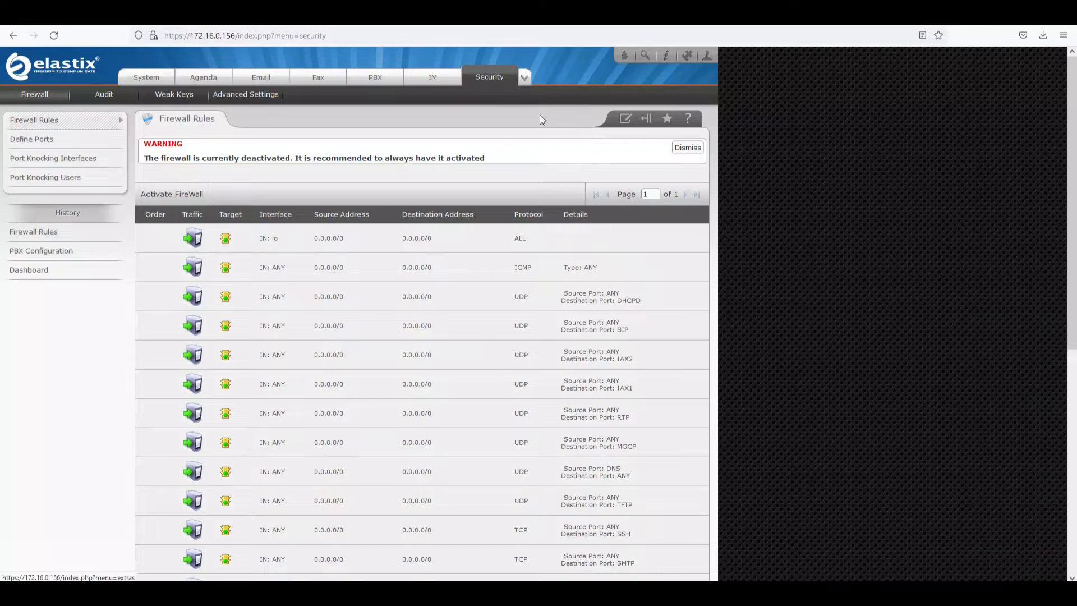
{"action": "left_click", "coordinate": [527, 79]}
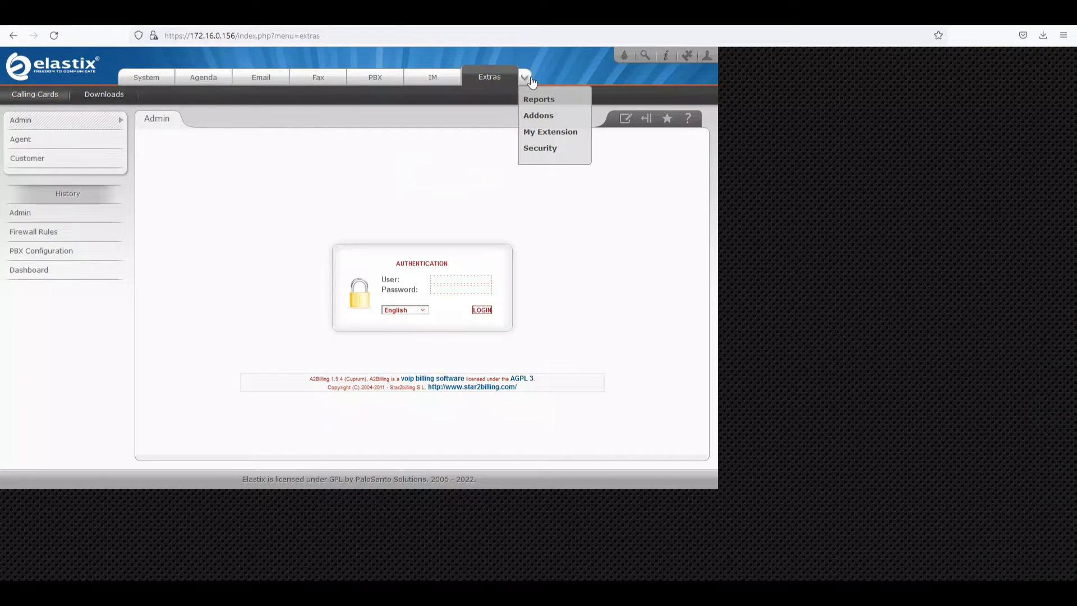
{"action": "left_click", "coordinate": [542, 134]}
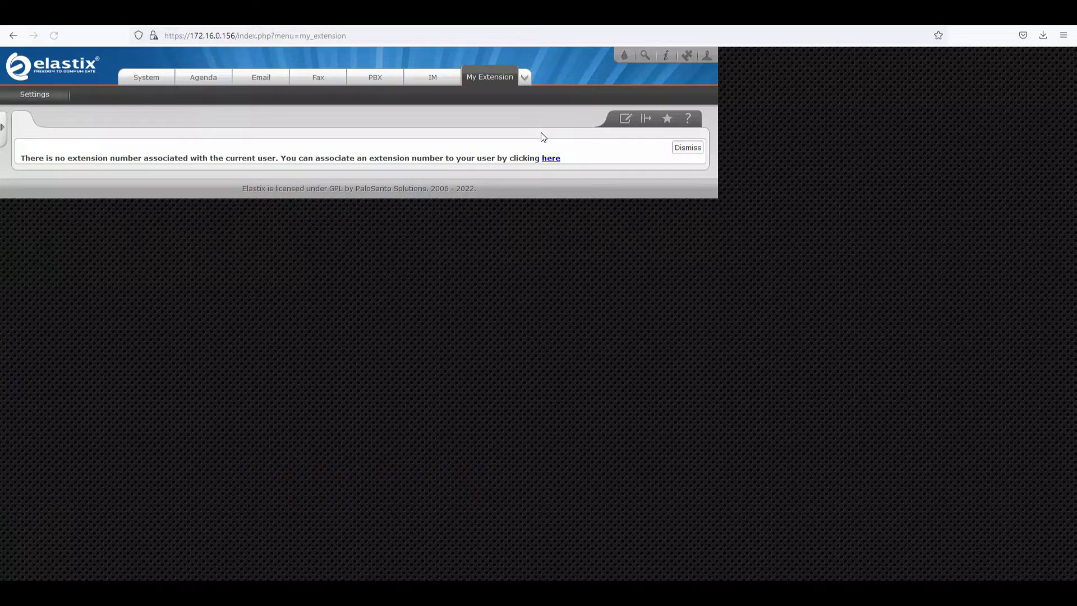
Try to open the unembedded FreePBX administration from the PBX configuration, and return to the previous page
{"action": "left_click", "coordinate": [378, 74]}
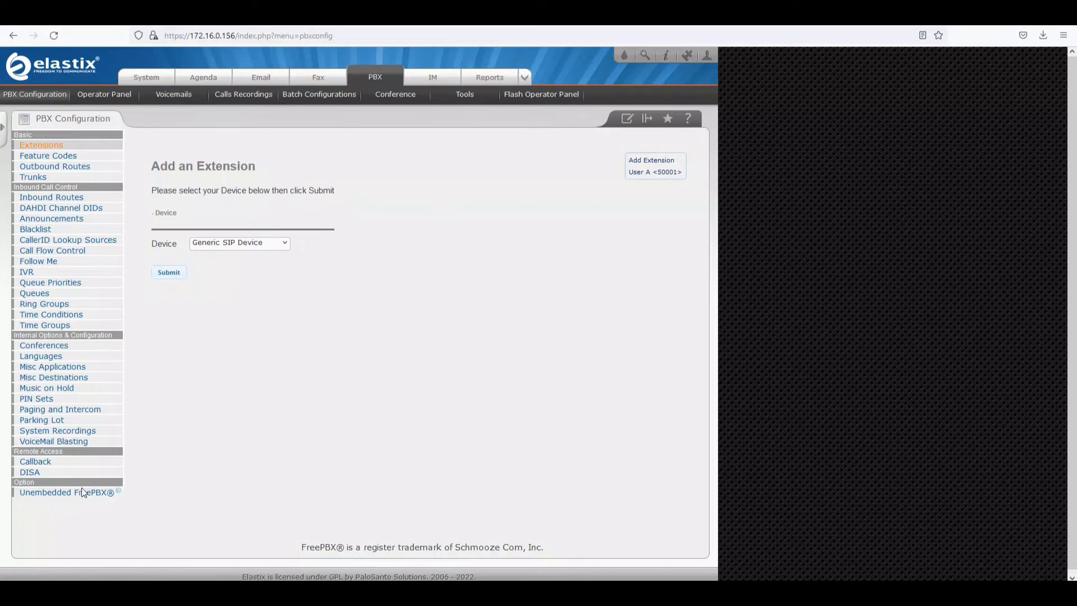
{"action": "left_click", "coordinate": [82, 492]}
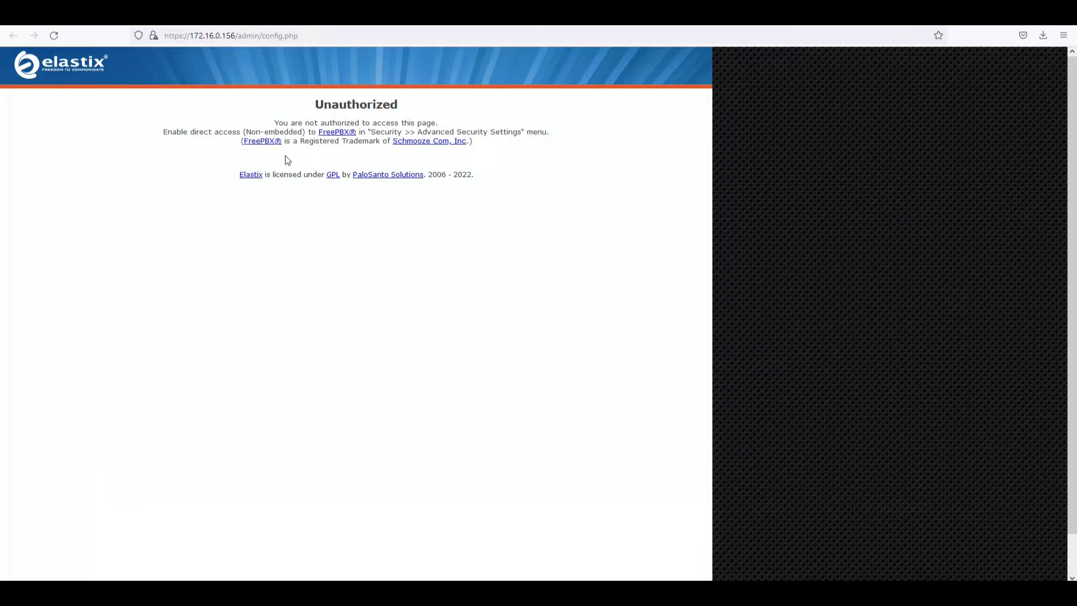
{"action": "left_click", "coordinate": [14, 35]}
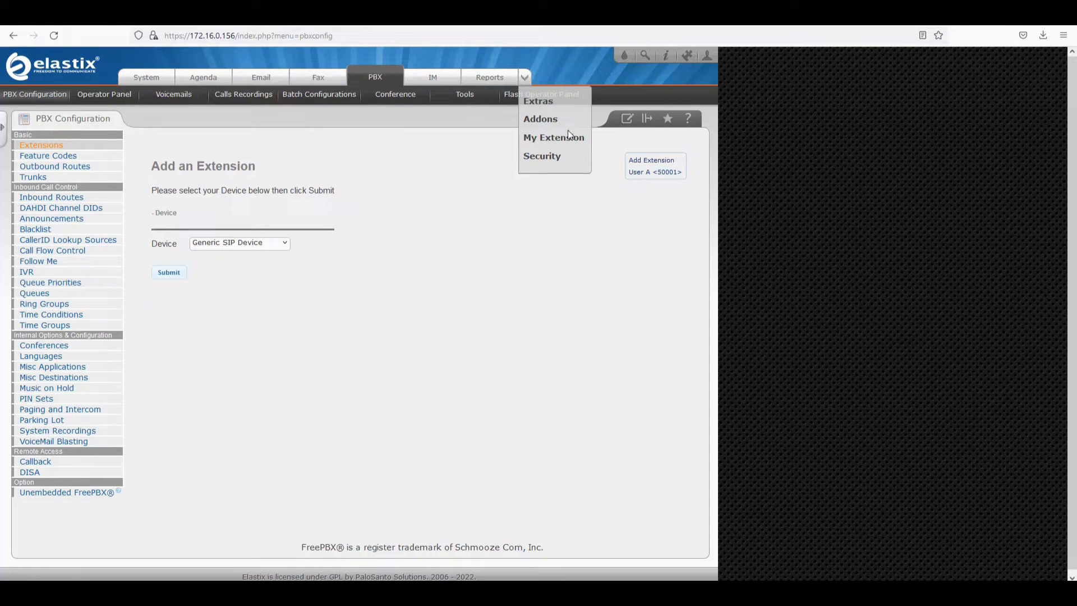
Enable anonymous SIP calls in the advanced security settings
{"action": "left_click", "coordinate": [555, 157]}
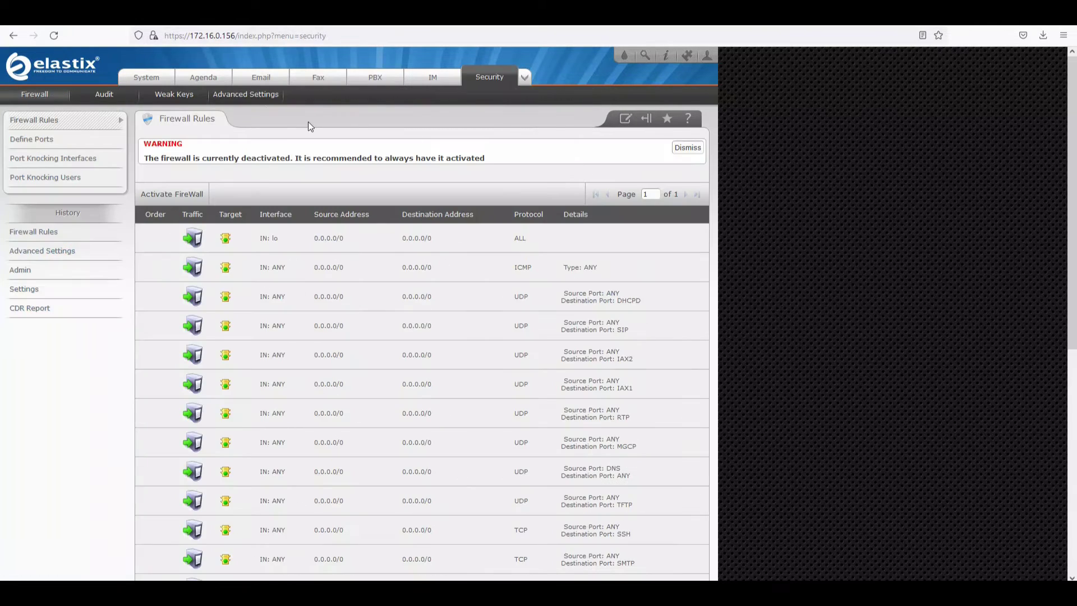
{"action": "left_click", "coordinate": [253, 95]}
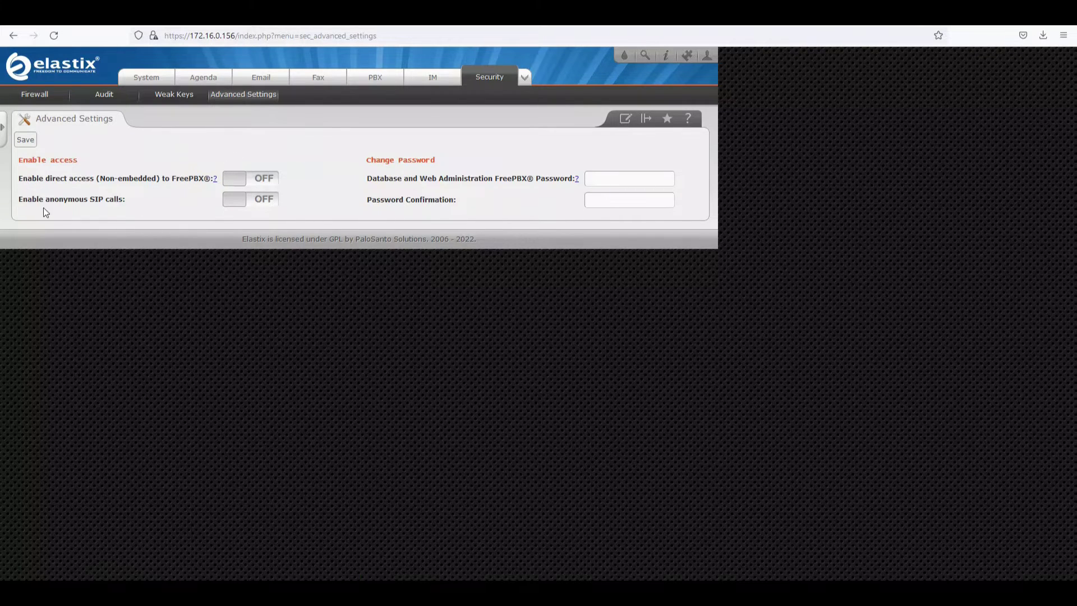
{"action": "left_click_drag", "start_coordinate": [17, 201], "coordinate": [122, 206]}
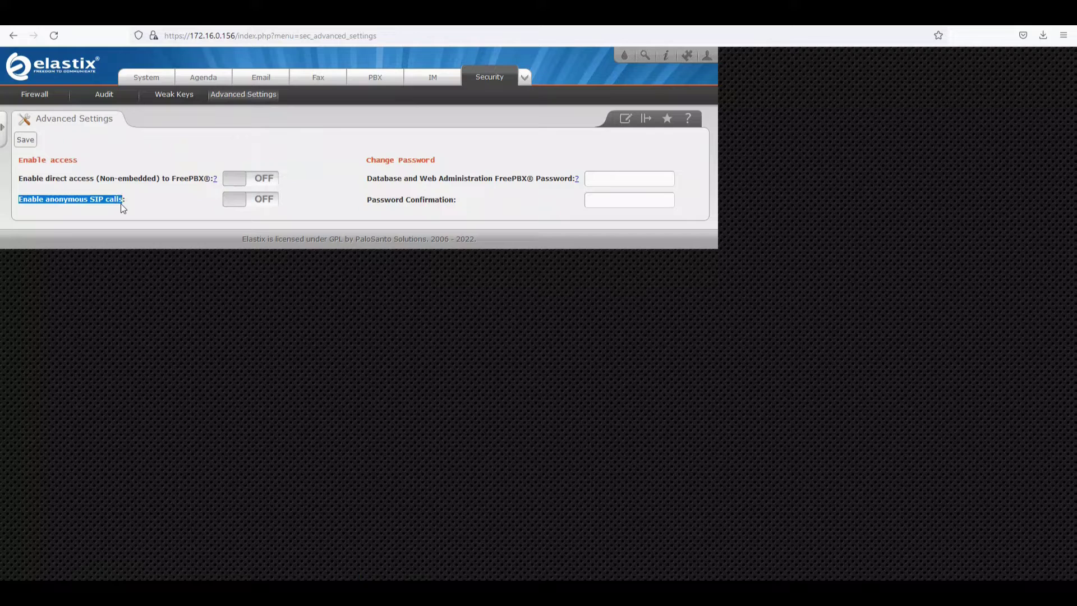
{"action": "left_click", "coordinate": [228, 203]}
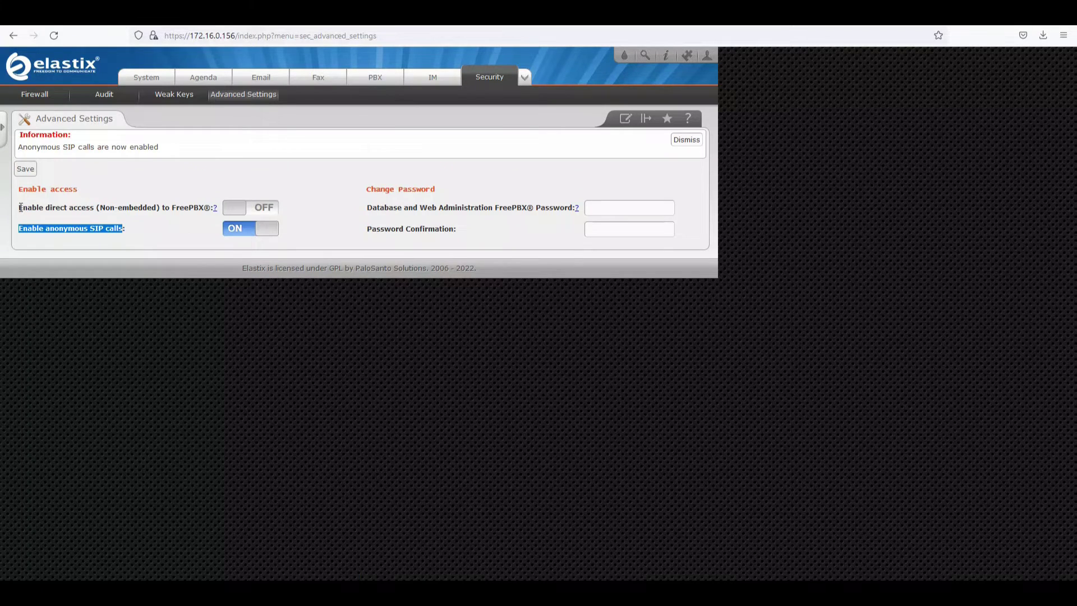
Enable direct (non-embedded) access to FreePBX and try to save the advanced security settings
{"action": "left_click_drag", "start_coordinate": [20, 207], "coordinate": [118, 207]}
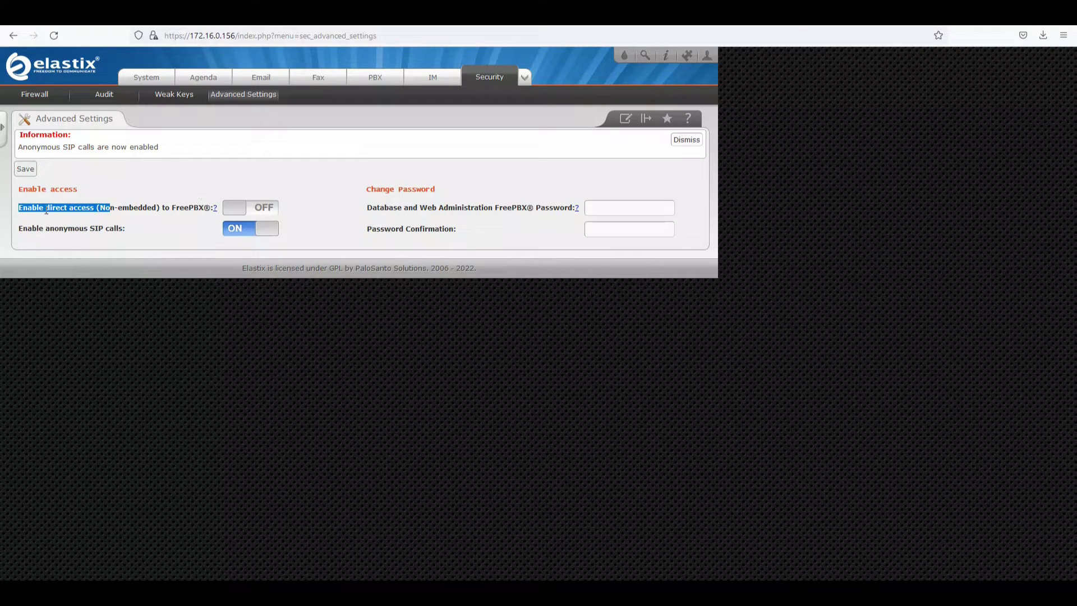
{"action": "left_click", "coordinate": [233, 208]}
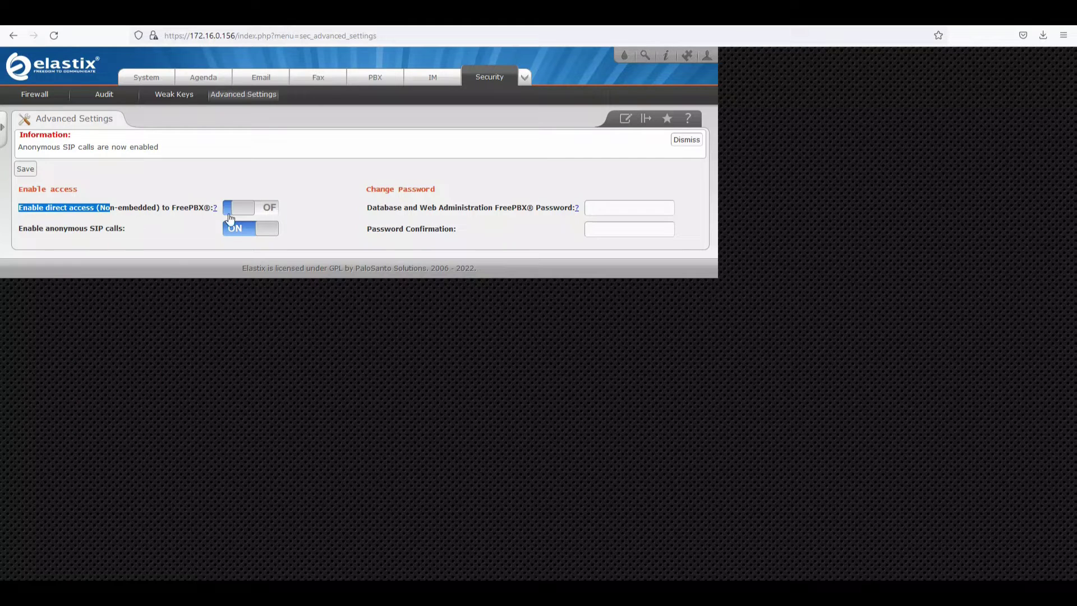
{"action": "left_click", "coordinate": [25, 169]}
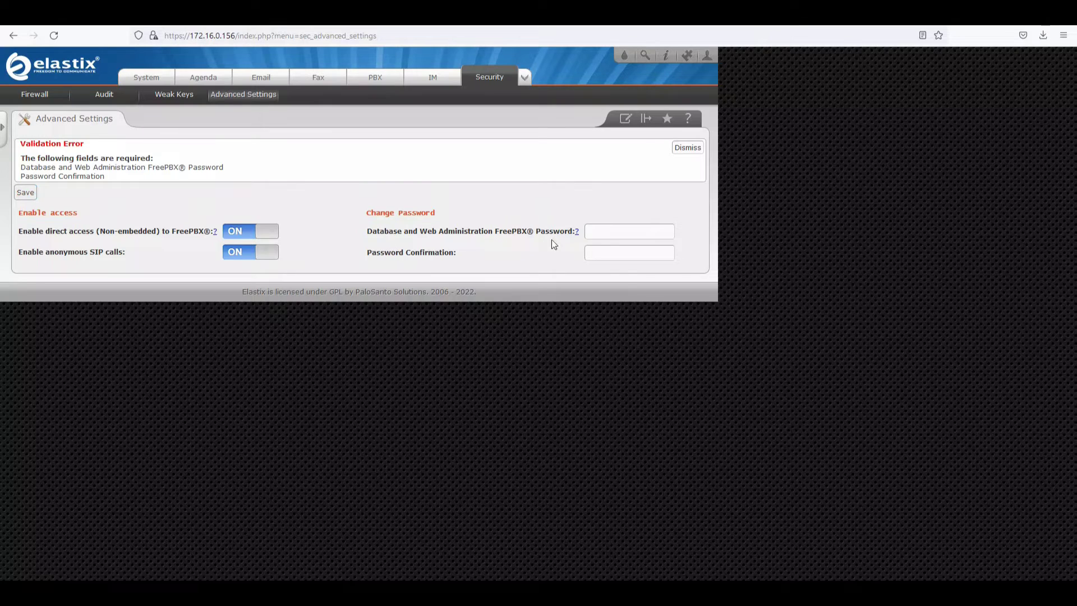
Enter and confirm the Database and Web Administration FreePBX password, save the settings, and dismiss the browser's offer to store it
{"action": "left_click", "coordinate": [615, 232]}
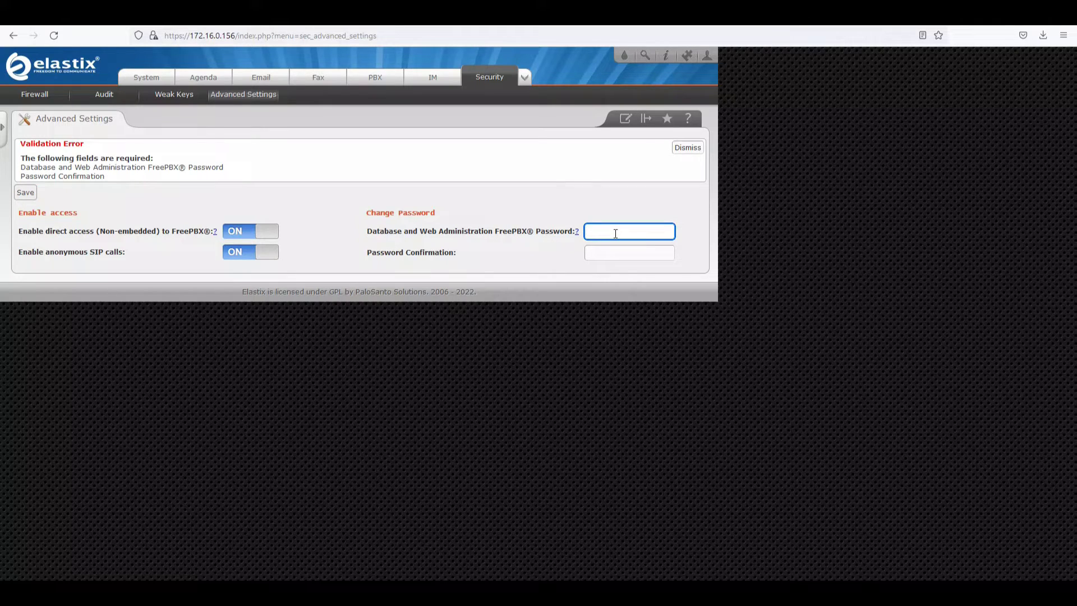
{"action": "type", "text": "••••••••"}
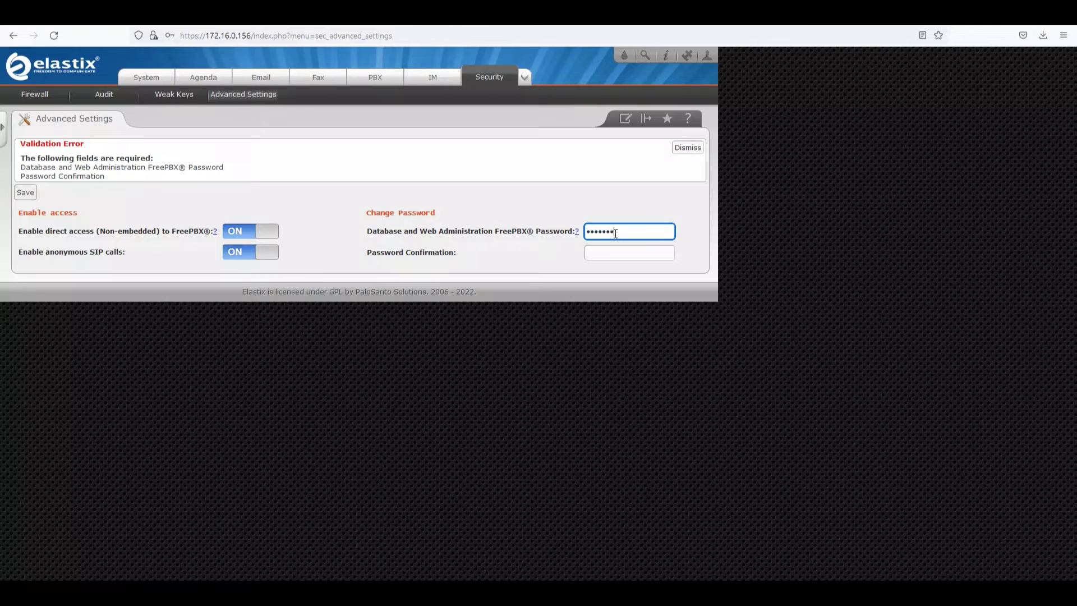
{"action": "key", "text": "Tab"}
{"action": "type", "text": "••••••••"}
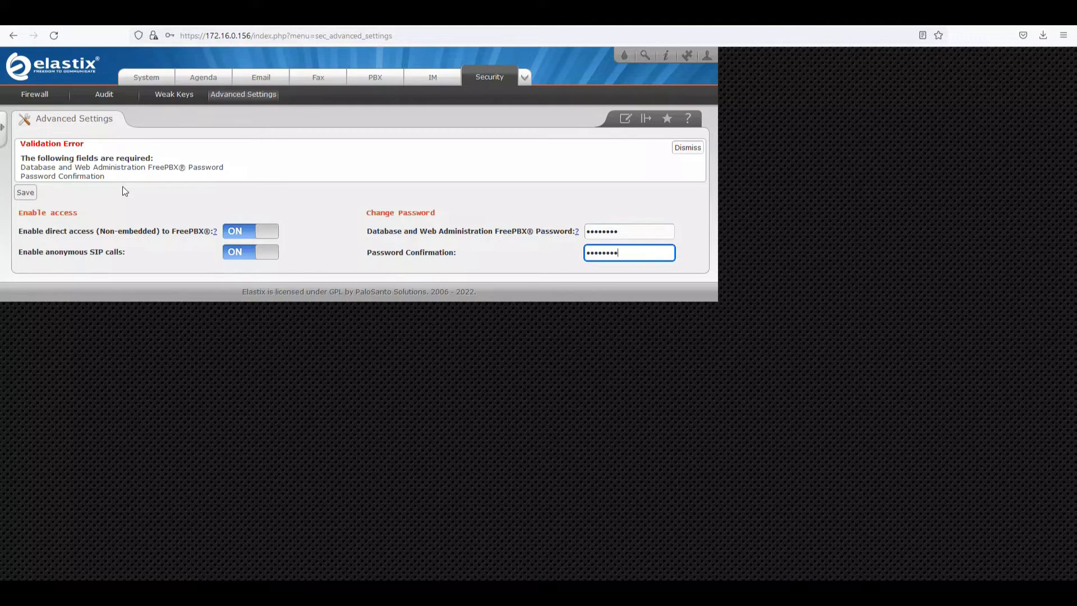
{"action": "left_click", "coordinate": [25, 193]}
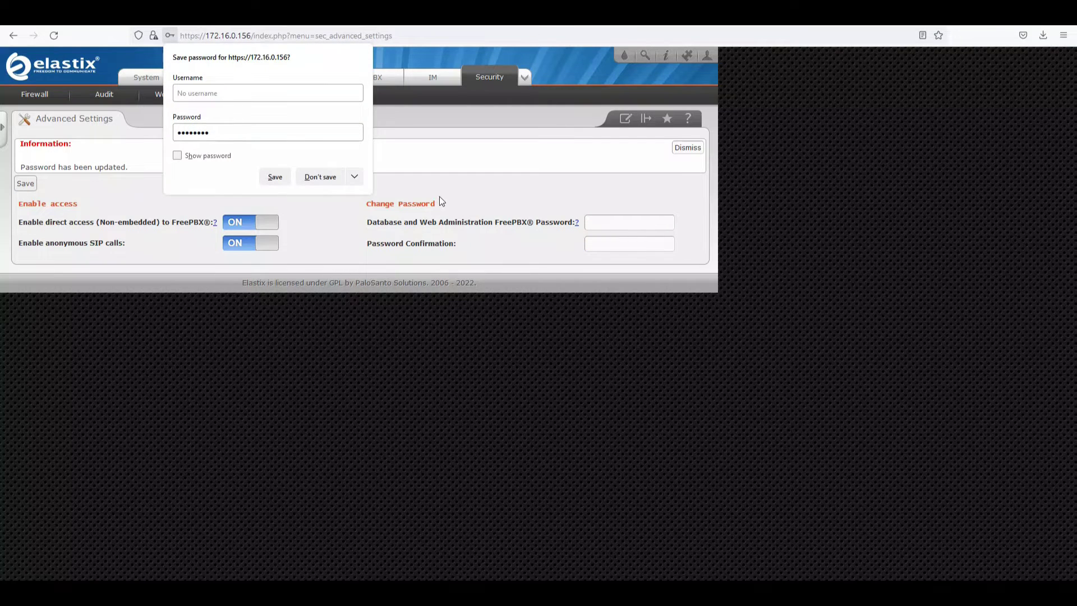
{"action": "left_click", "coordinate": [389, 186]}
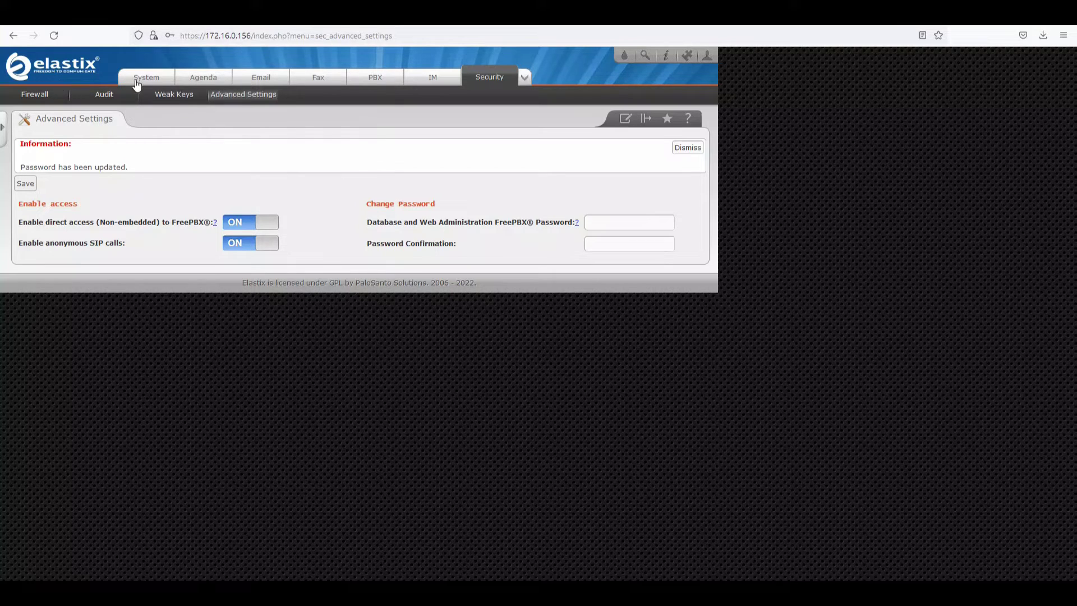
Switch to the ElastixPBX terminal, run sip show peers, and check the status of the inbound and outbound CUCM trunk peers
{"action": "left_click", "coordinate": [375, 81]}
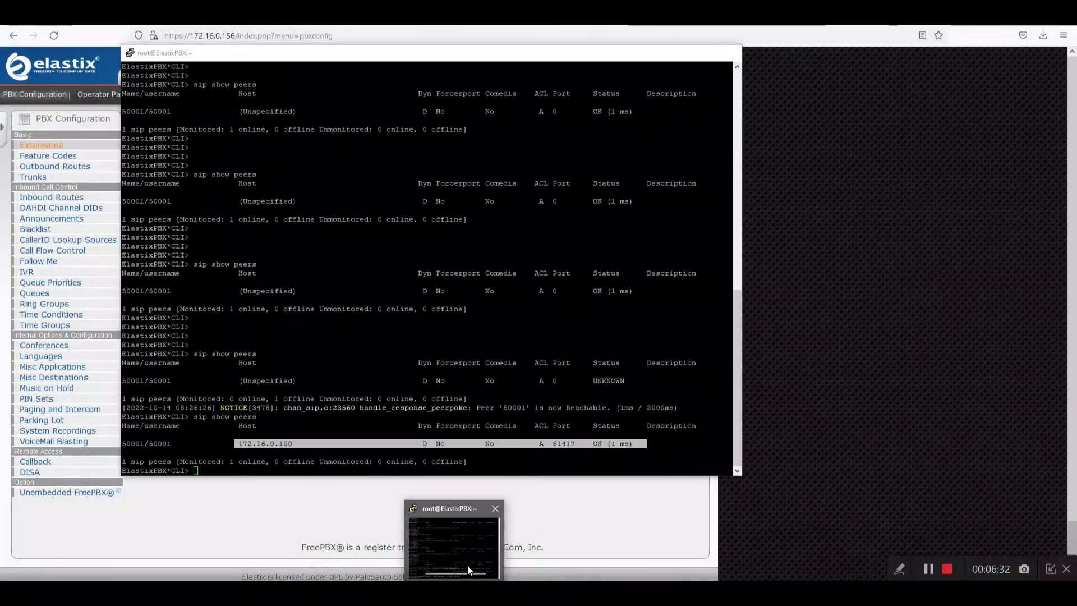
{"action": "left_click", "coordinate": [466, 566]}
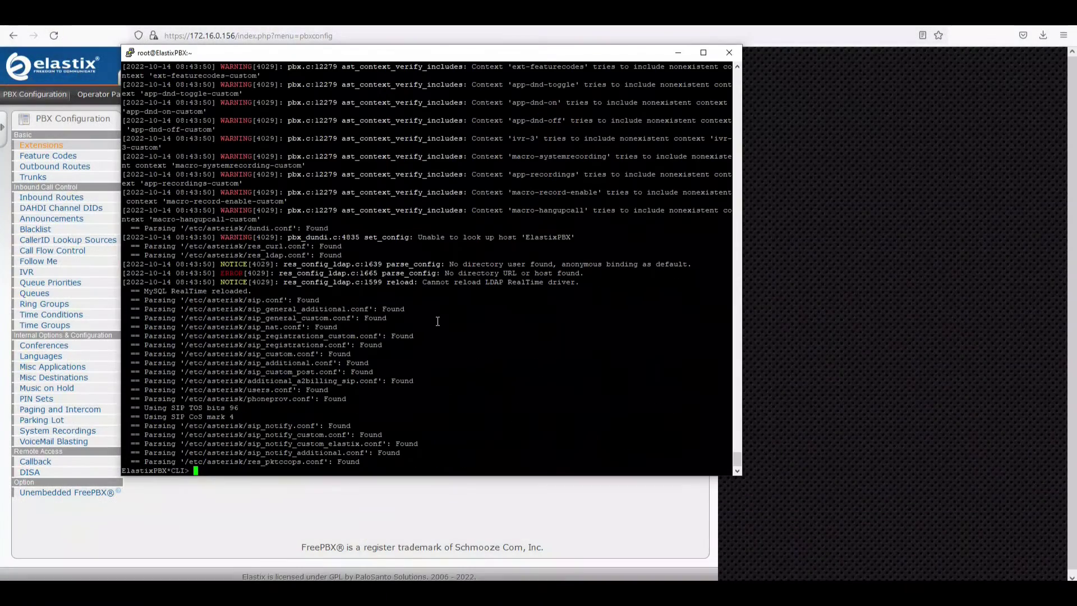
{"action": "key", "text": "Return"}
{"action": "key", "text": "Return"}
{"action": "key", "text": "Return"}
{"action": "key", "text": "Return"}
{"action": "key", "text": "Return"}
{"action": "key", "text": "Return"}
{"action": "key", "text": "Return"}
{"action": "key", "text": "Return"}
{"action": "key", "text": "Return"}
{"action": "key", "text": "Return"}
{"action": "key", "text": "Return"}
{"action": "key", "text": "Return"}
{"action": "key", "text": "Return"}
{"action": "key", "text": "Return"}
{"action": "key", "text": "Return"}
{"action": "key", "text": "Return"}
{"action": "key", "text": "Return"}
{"action": "key", "text": "Return"}
{"action": "key", "text": "Return"}
{"action": "key", "text": "Return"}
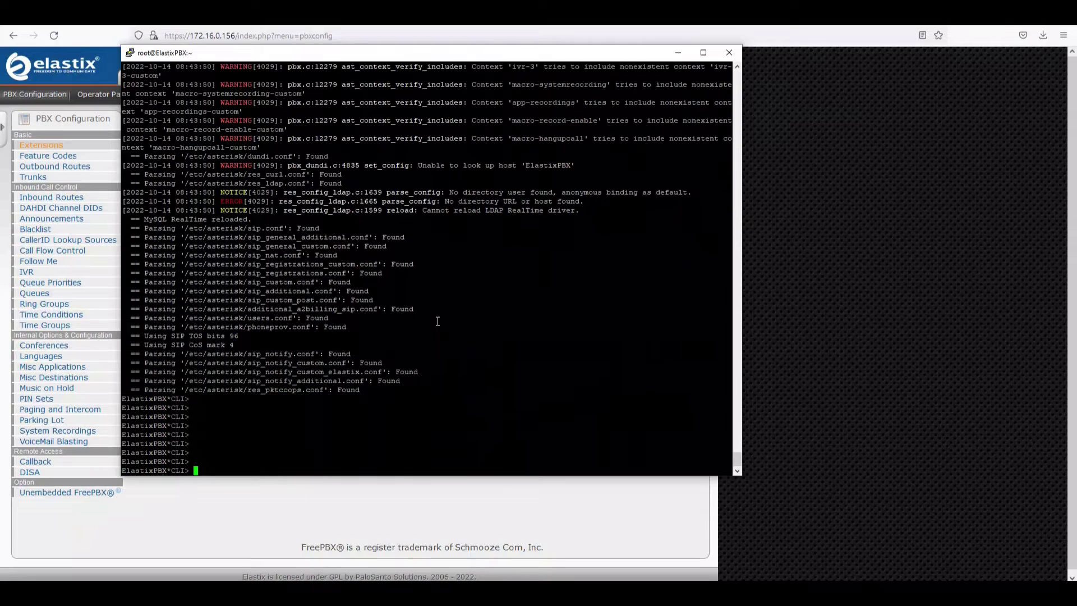
{"action": "type", "text": "sip show peers"}
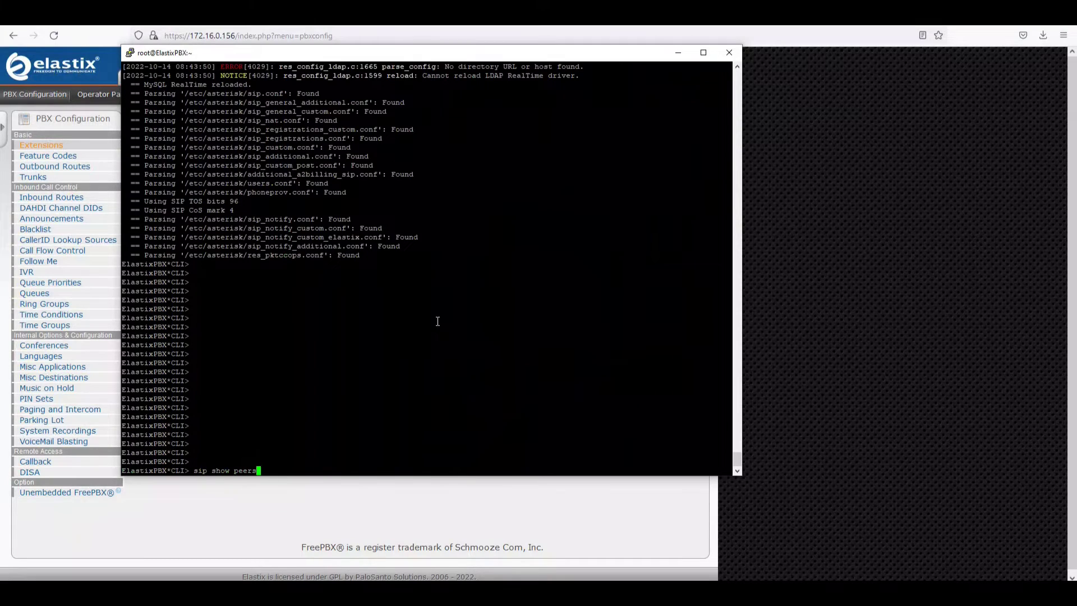
{"action": "key", "text": "Return"}
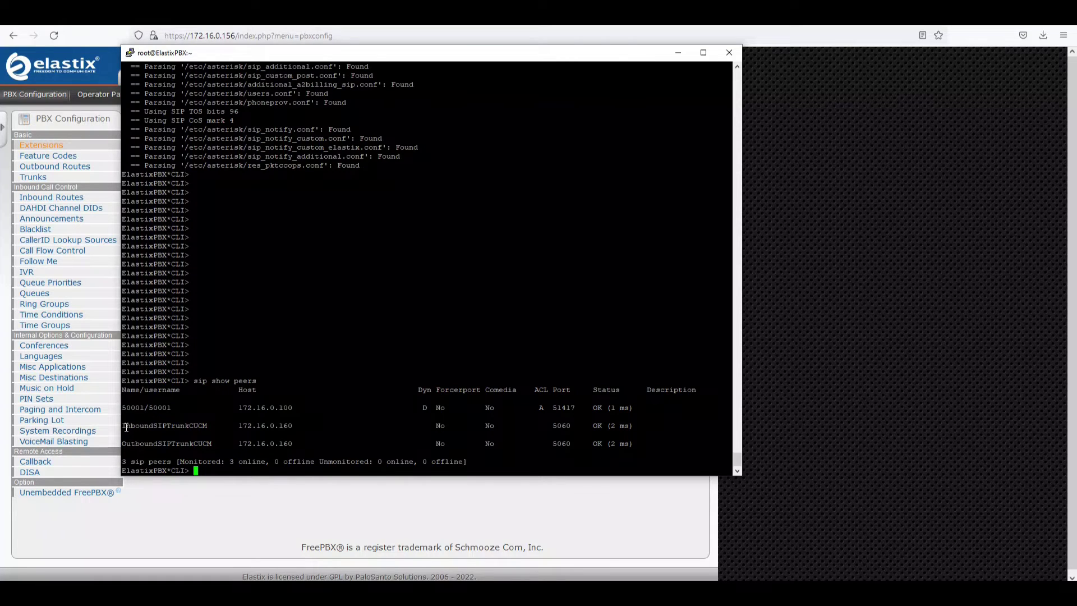
{"action": "left_click_drag", "start_coordinate": [122, 407], "coordinate": [168, 410]}
{"action": "mouse_move", "coordinate": [122, 426]}
{"action": "left_mouse_down"}
{"action": "mouse_move", "coordinate": [209, 430]}
{"action": "mouse_move", "coordinate": [120, 435]}
{"action": "left_mouse_up"}
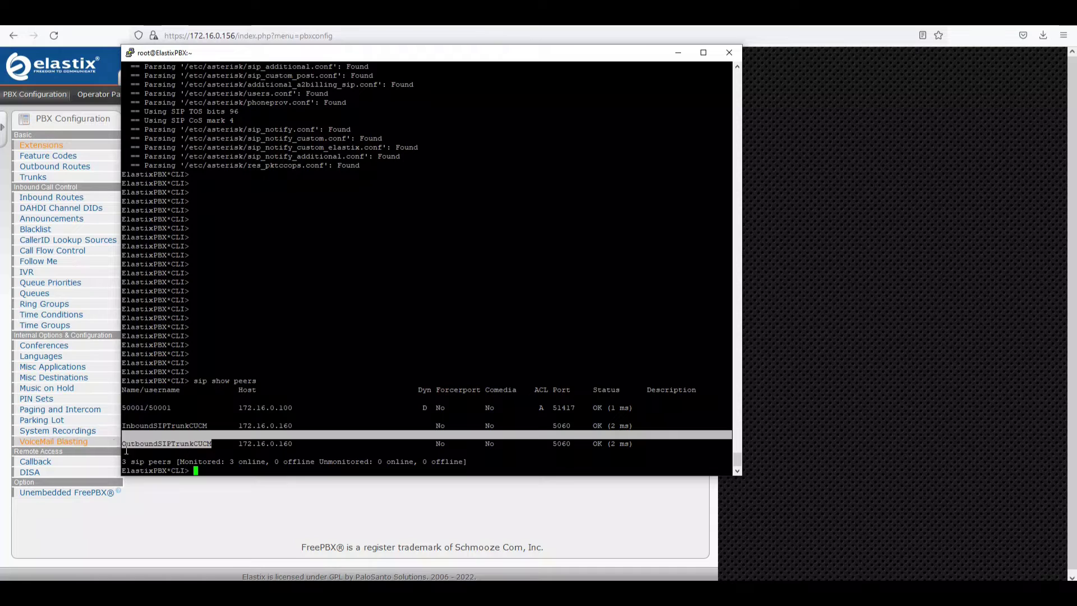
{"action": "left_click_drag", "start_coordinate": [632, 426], "coordinate": [595, 445]}
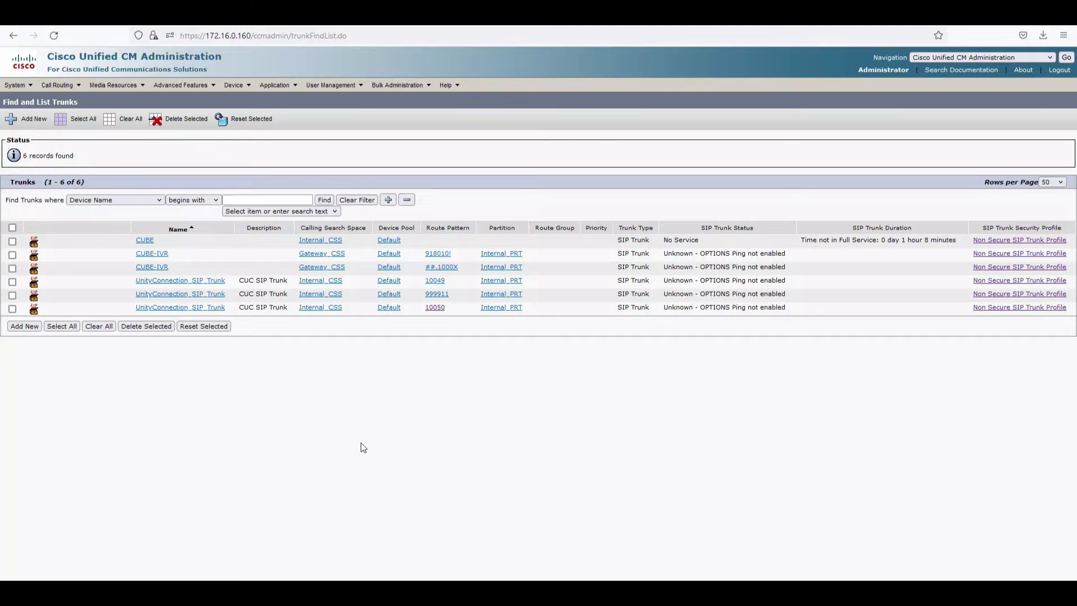
Start a new trunk of type SIP Trunk with the SIP device protocol and the None(Default) service type
{"action": "left_click", "coordinate": [31, 331]}
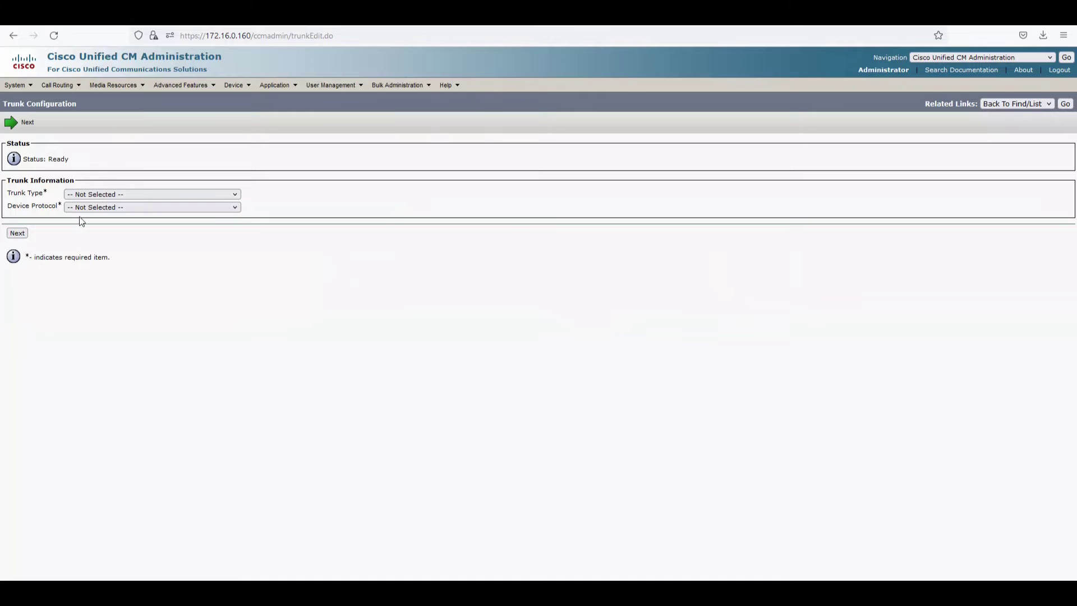
{"action": "left_click", "coordinate": [82, 197]}
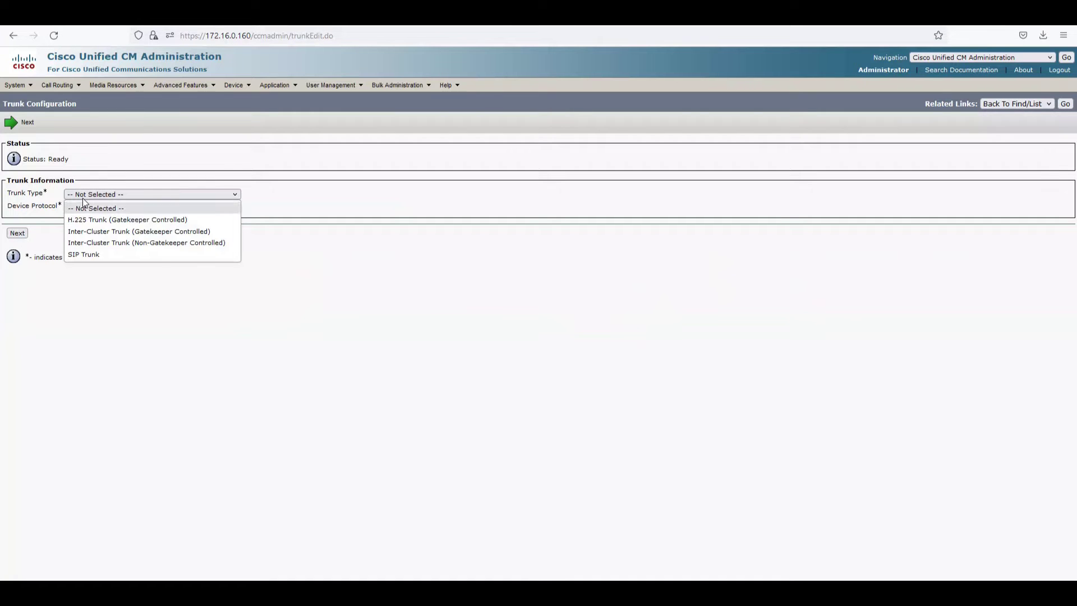
{"action": "left_click", "coordinate": [92, 255]}
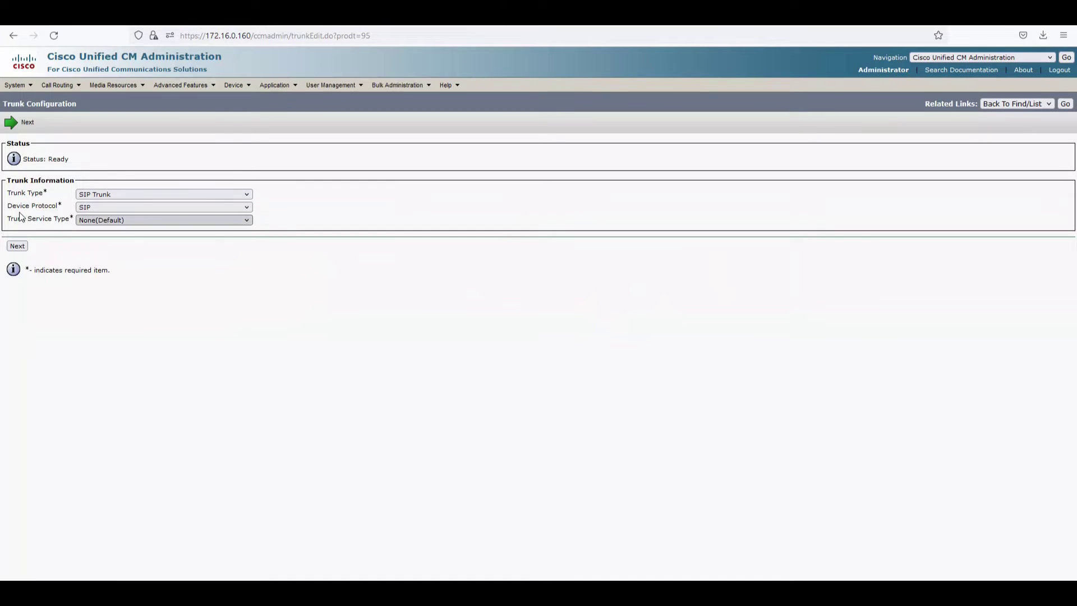
{"action": "left_click", "coordinate": [17, 246]}
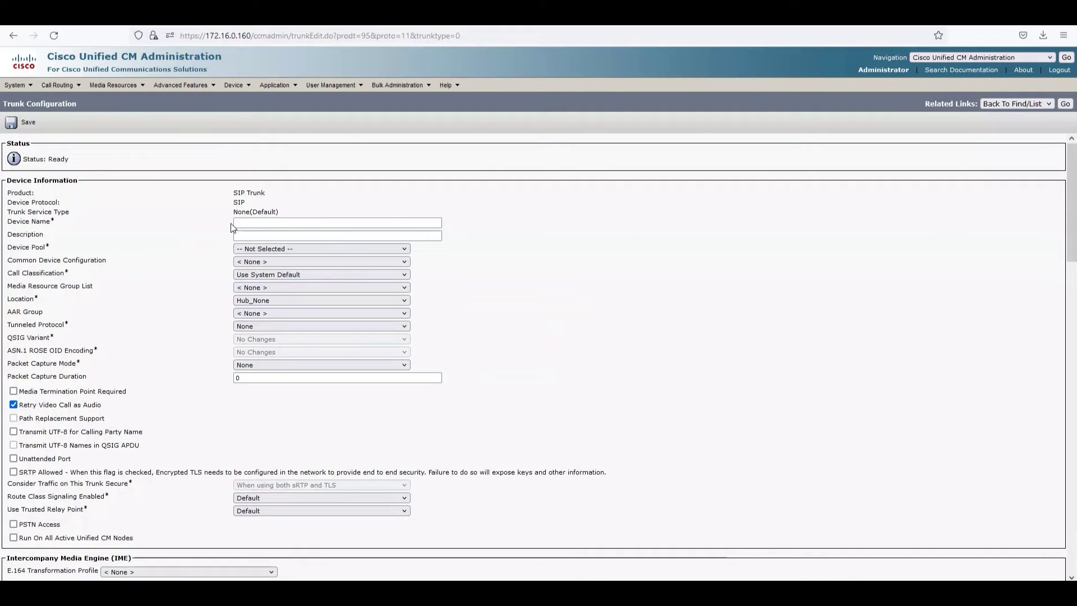
Set the trunk's device name to Trunk-To-Asterisk and its description to Trunk to Asterisk
{"action": "left_click", "coordinate": [259, 224]}
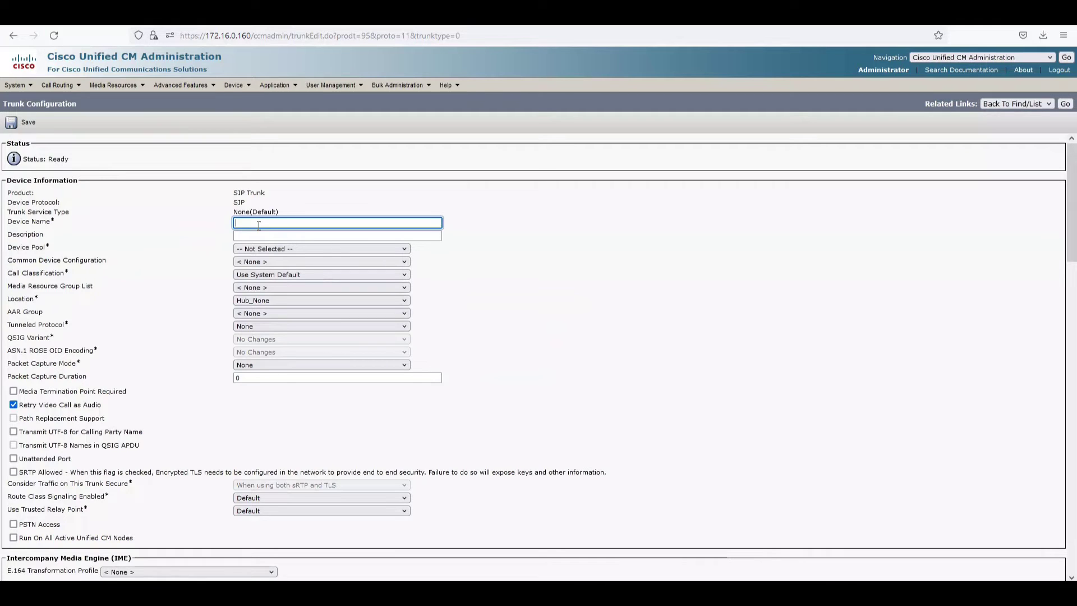
{"action": "type", "text": "Tru"}
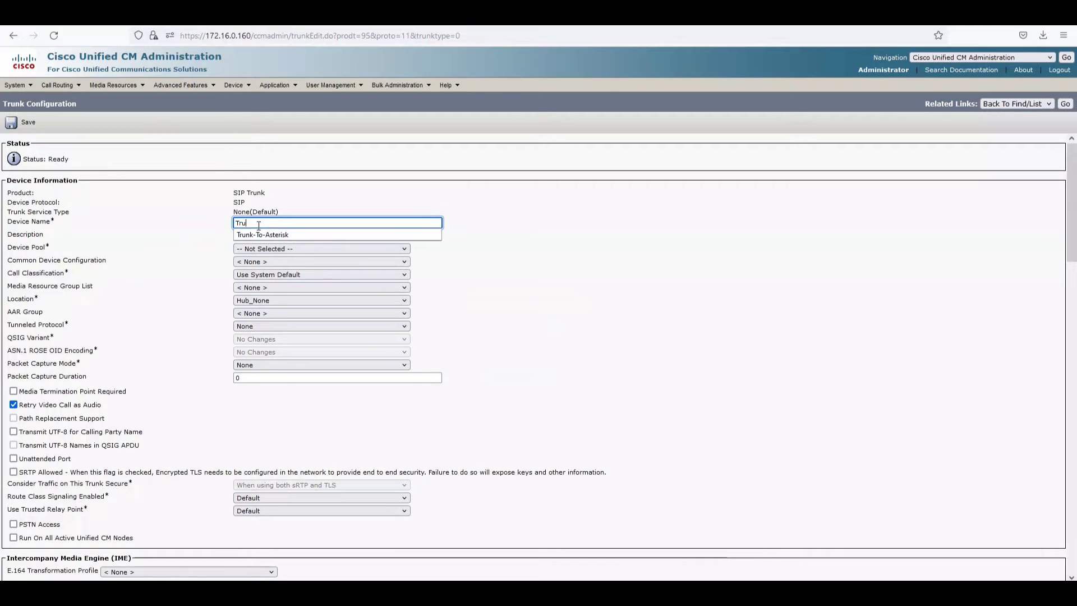
{"action": "type", "text": "nk"}
{"action": "key", "text": "Down"}
{"action": "key", "text": "Return"}
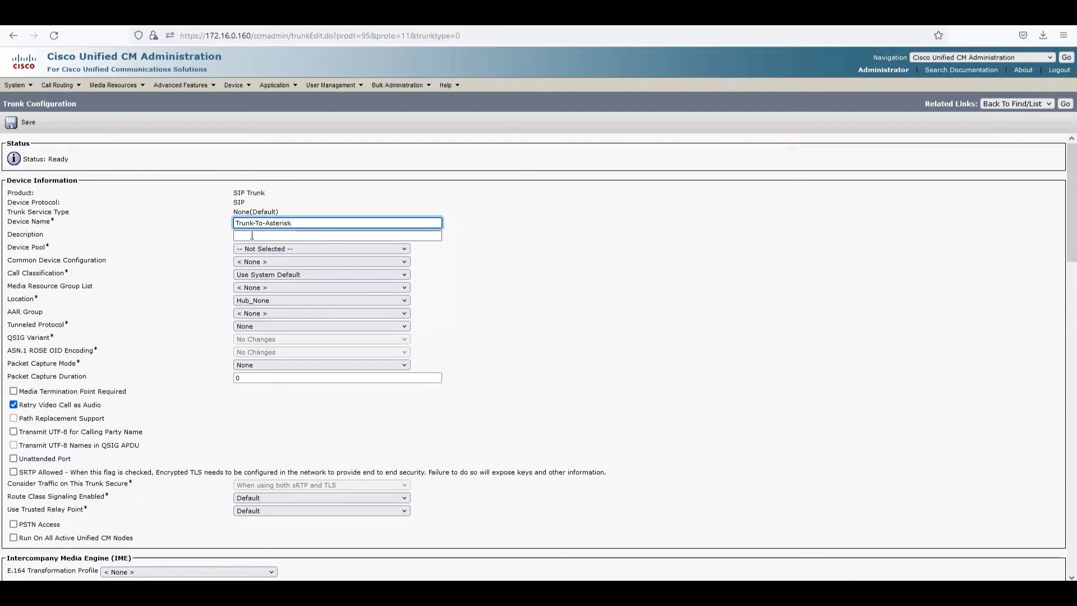
{"action": "left_click", "coordinate": [252, 236]}
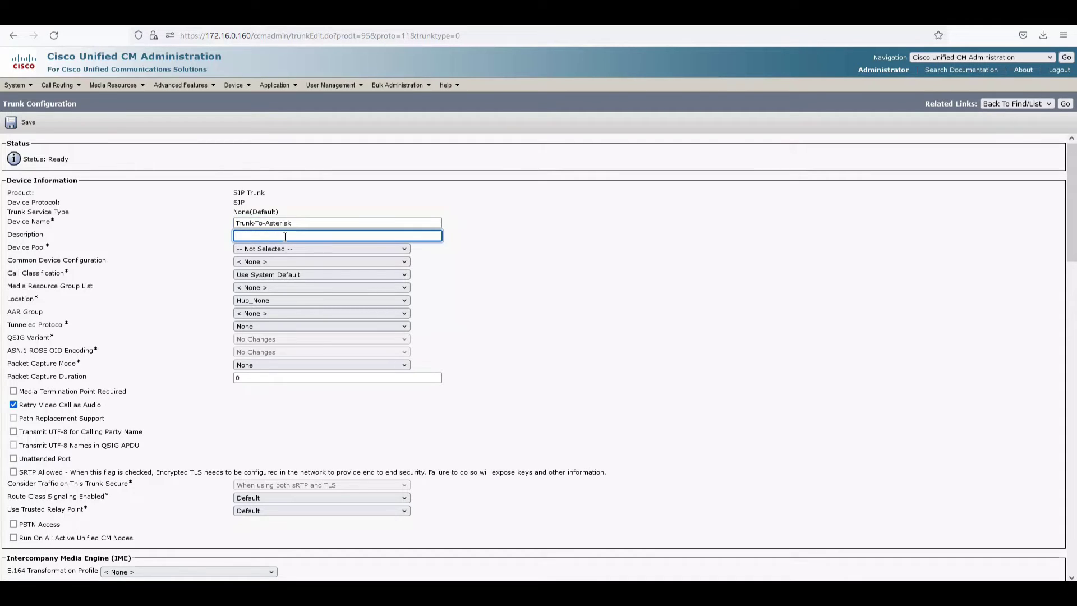
{"action": "type", "text": "Trunk to Asterisk"}
Assign the BLR_DP device pool to the trunk and enable Run On All Active Unified CM Nodes
{"action": "left_click", "coordinate": [290, 249]}
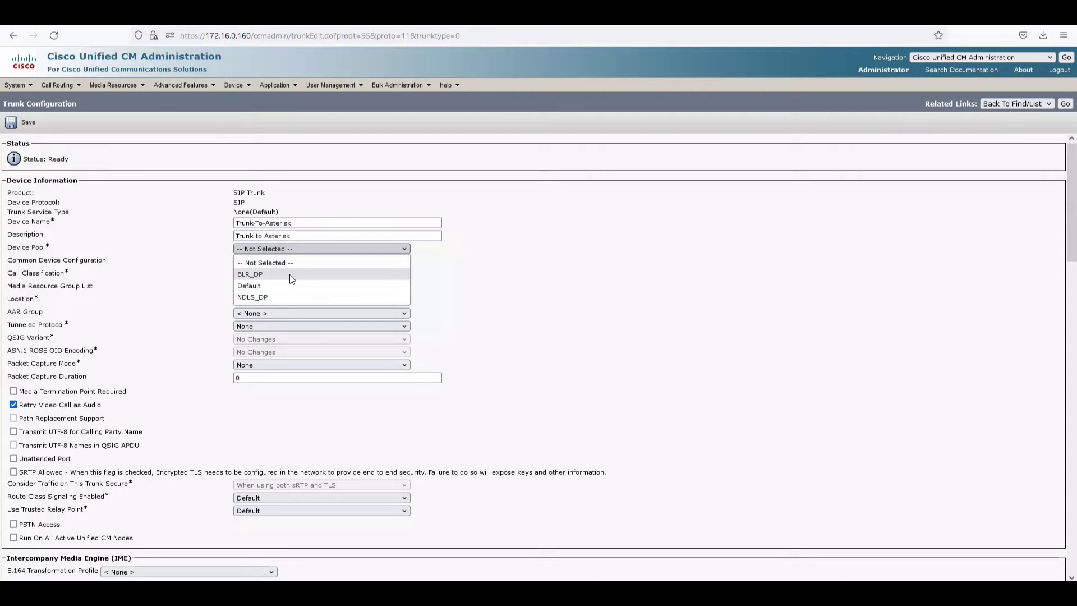
{"action": "left_click", "coordinate": [289, 275]}
{"action": "left_click", "coordinate": [333, 250]}
{"action": "left_click", "coordinate": [508, 273]}
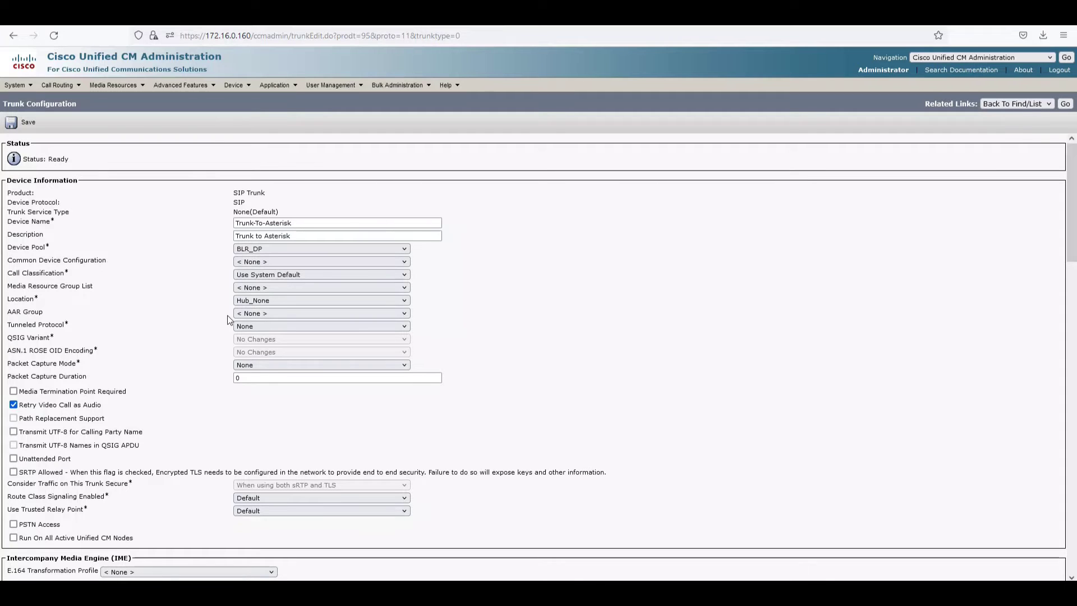
{"action": "scroll", "coordinate": [227, 315], "scroll_direction": "down", "scroll_amount": 1}
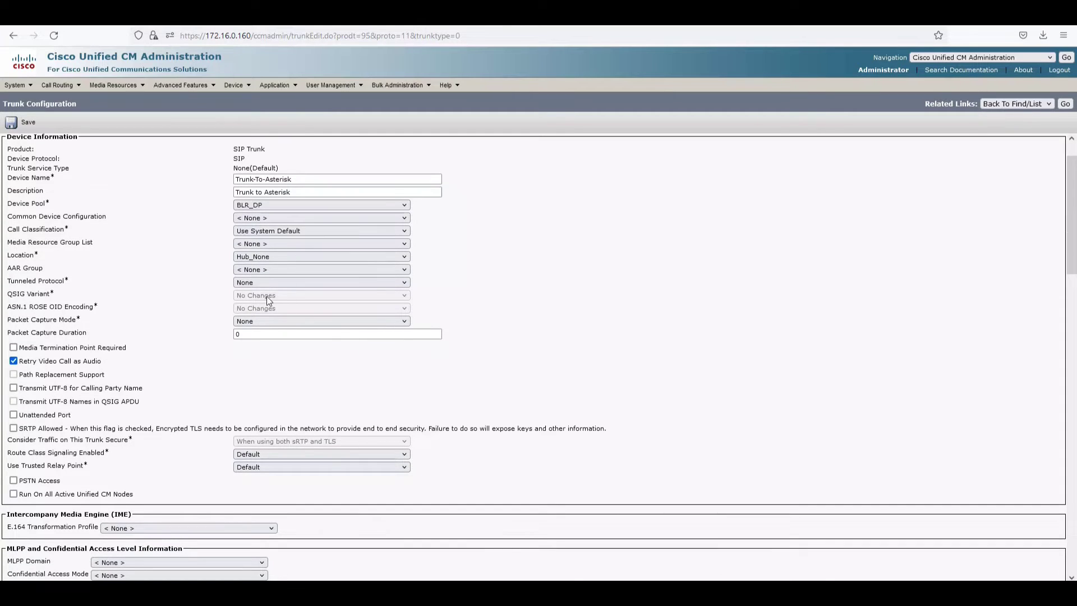
{"action": "scroll", "coordinate": [267, 296], "scroll_direction": "down", "scroll_amount": 3}
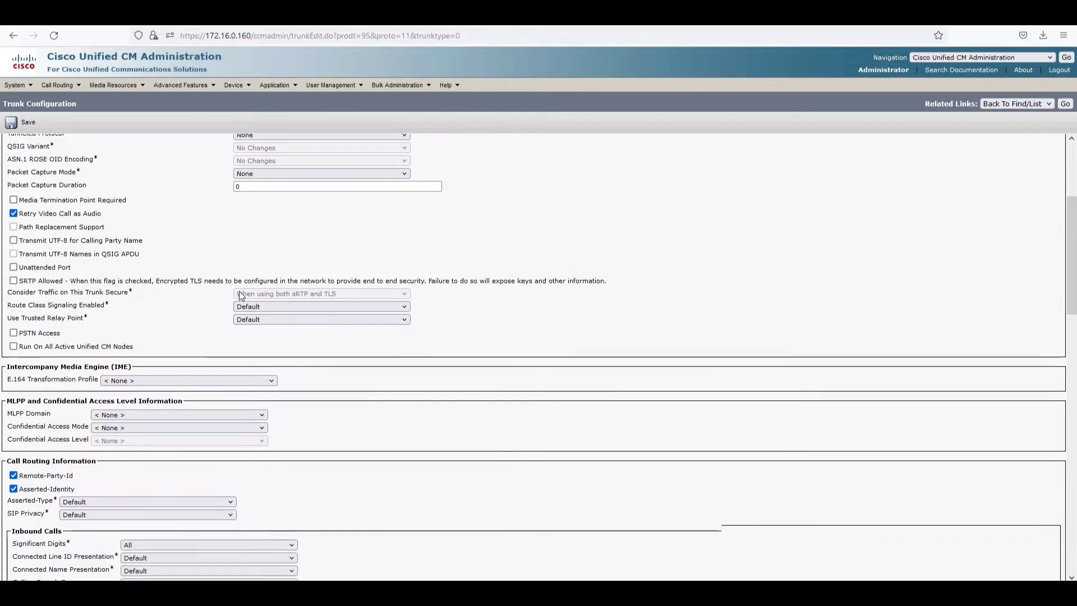
{"action": "scroll", "coordinate": [240, 294], "scroll_direction": "down", "scroll_amount": 2}
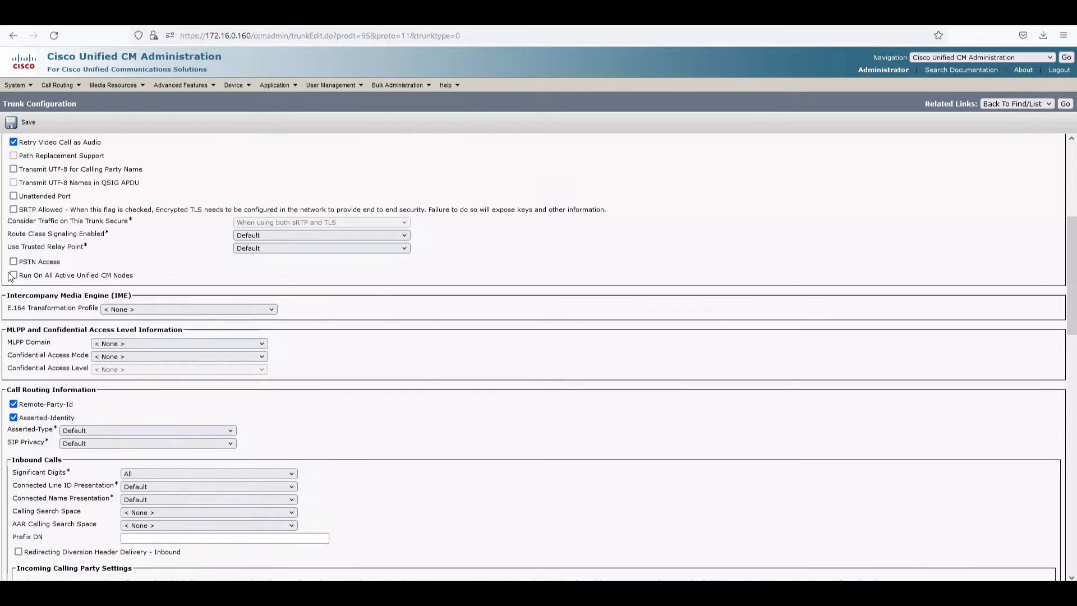
{"action": "left_click", "coordinate": [13, 275]}
Set both the Calling Search Space and the AAR Calling Search Space for inbound calls to Internal_CSS
{"action": "scroll", "coordinate": [239, 325], "scroll_direction": "down", "scroll_amount": 3}
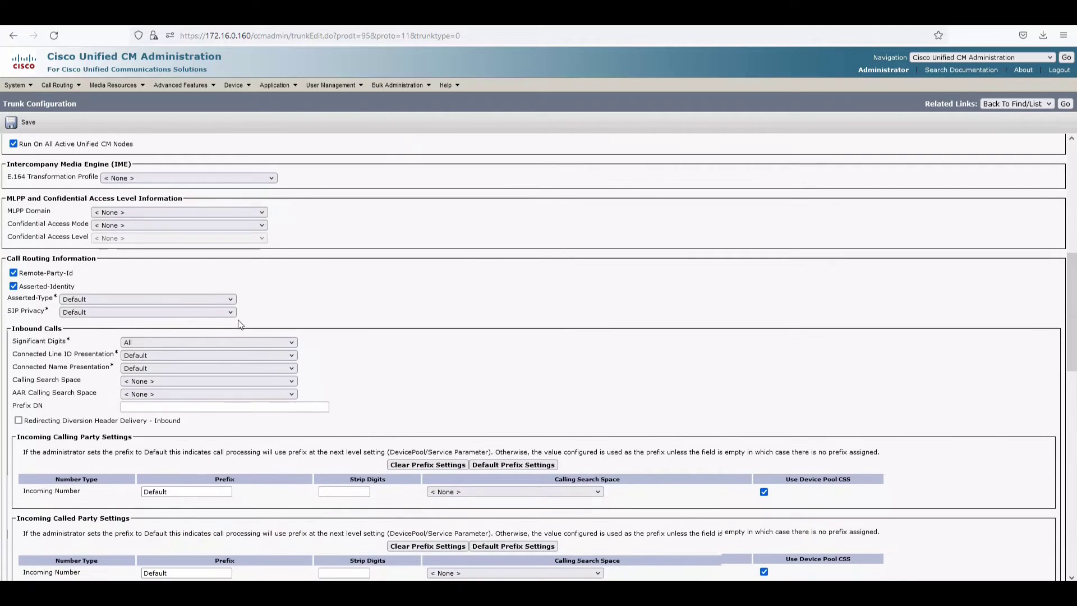
{"action": "scroll", "coordinate": [239, 322], "scroll_direction": "down", "scroll_amount": 1}
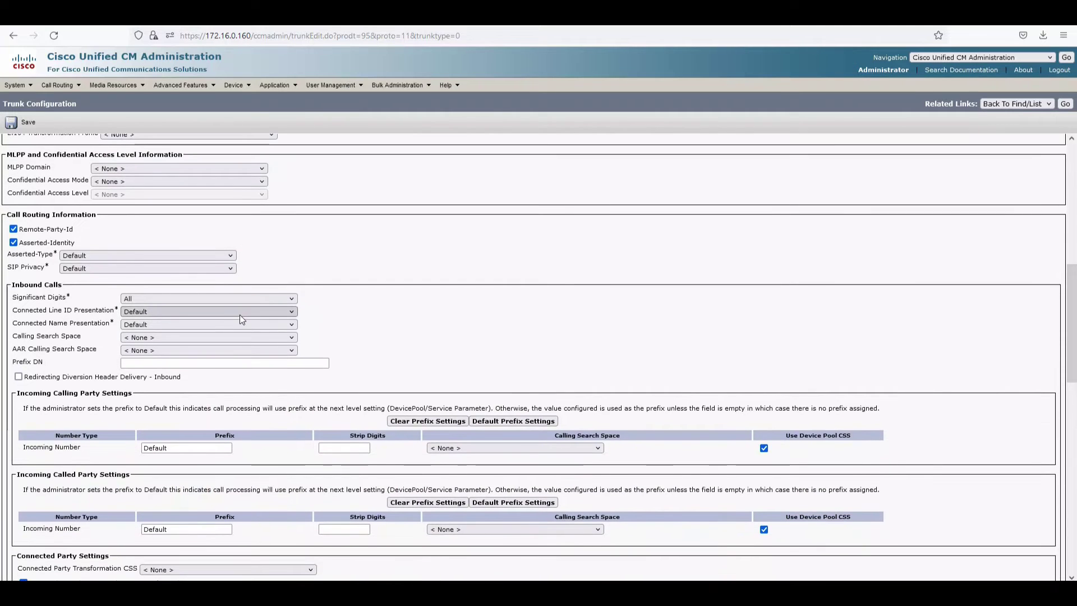
{"action": "left_click", "coordinate": [149, 338]}
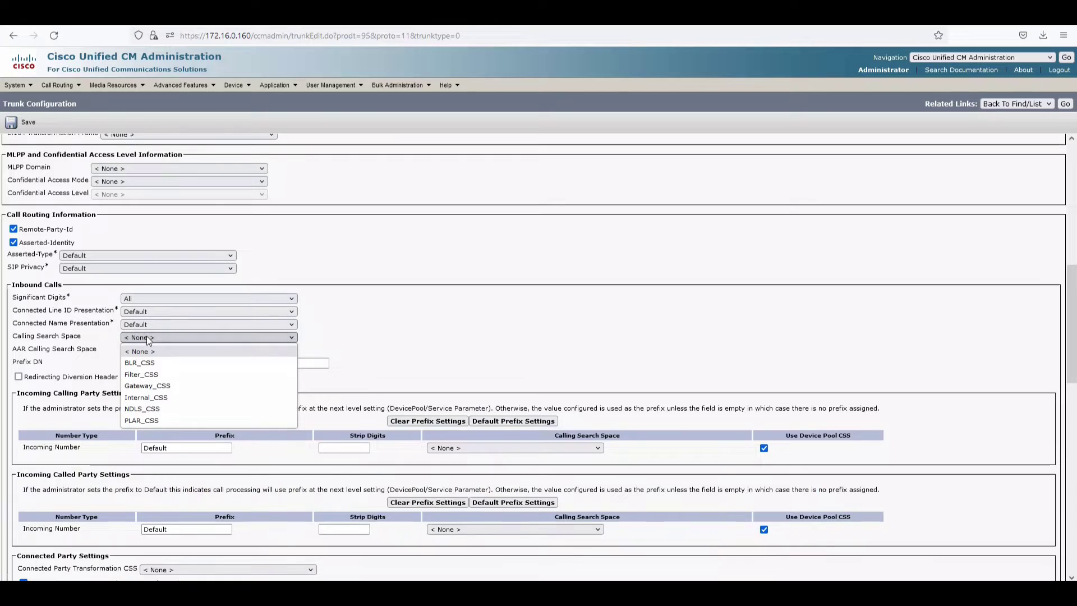
{"action": "left_click", "coordinate": [158, 397]}
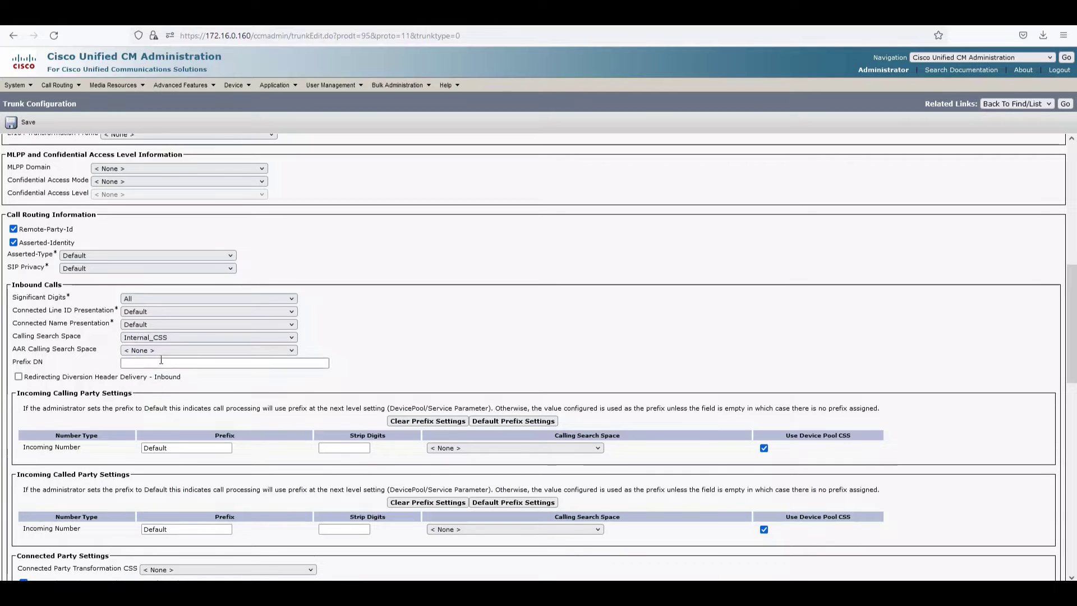
{"action": "left_click", "coordinate": [160, 350]}
{"action": "left_click", "coordinate": [169, 410]}
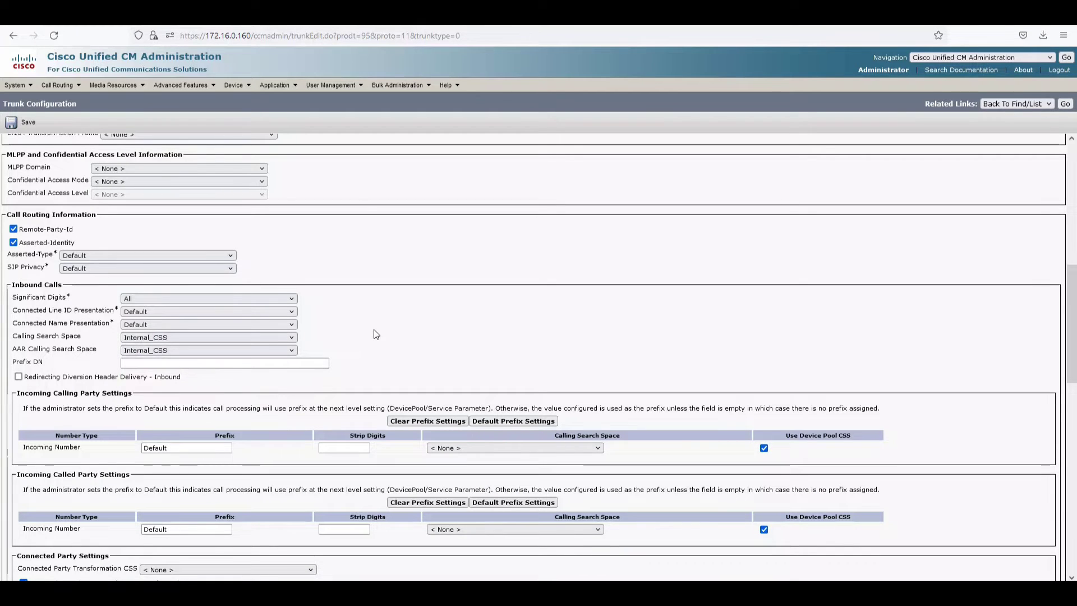
Check the Elastix server's address and enter 172.16.0.156 as the trunk's SIP destination address
{"action": "scroll", "coordinate": [276, 335], "scroll_direction": "down", "scroll_amount": 2}
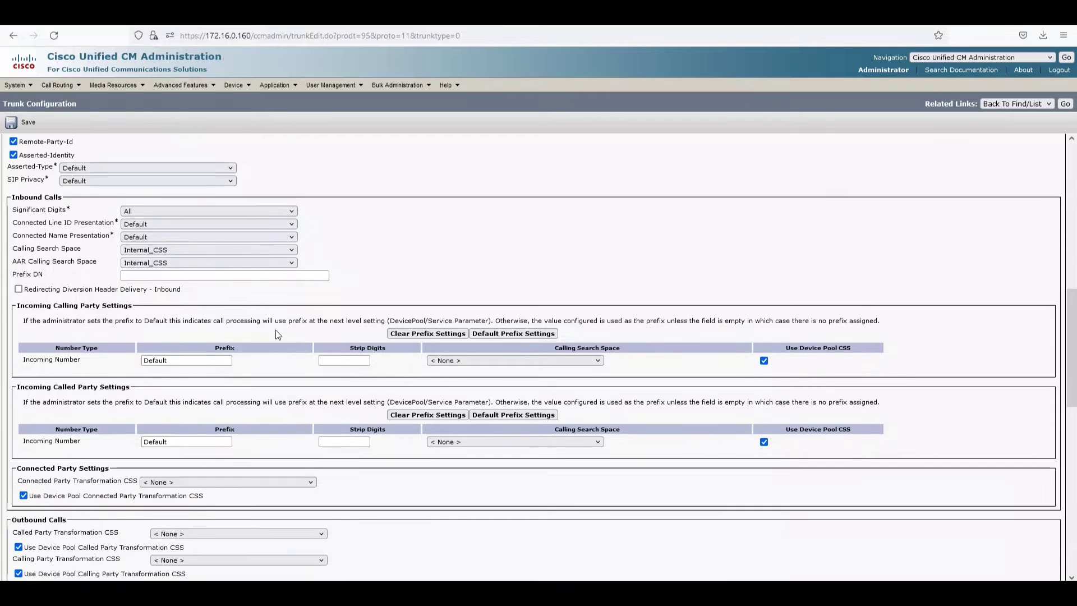
{"action": "scroll", "coordinate": [276, 334], "scroll_direction": "down", "scroll_amount": 1}
{"action": "scroll", "coordinate": [277, 335], "scroll_direction": "down", "scroll_amount": 5}
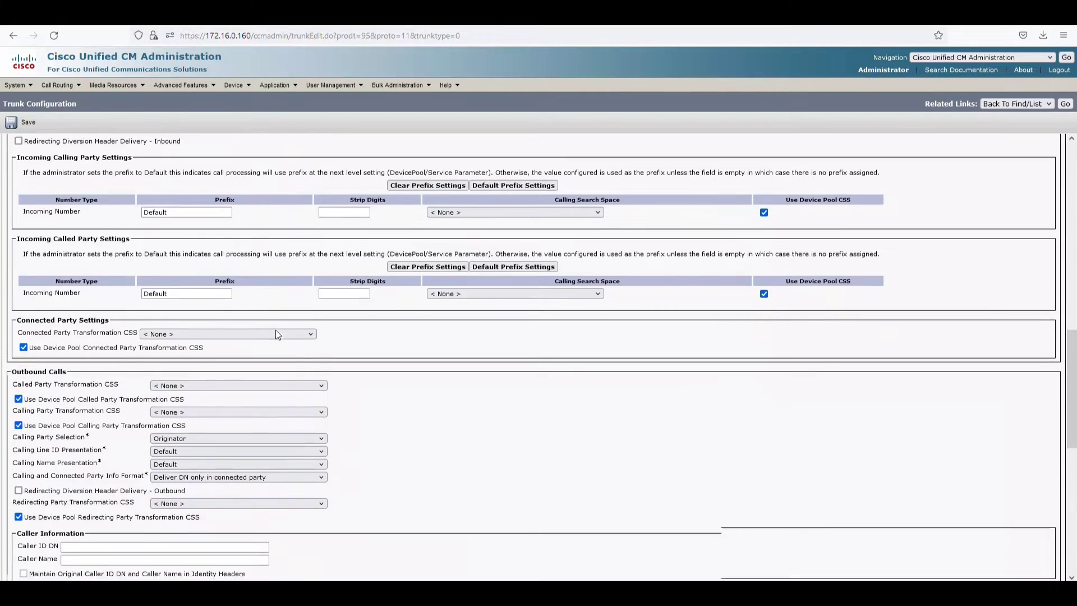
{"action": "scroll", "coordinate": [277, 335], "scroll_direction": "down", "scroll_amount": 2}
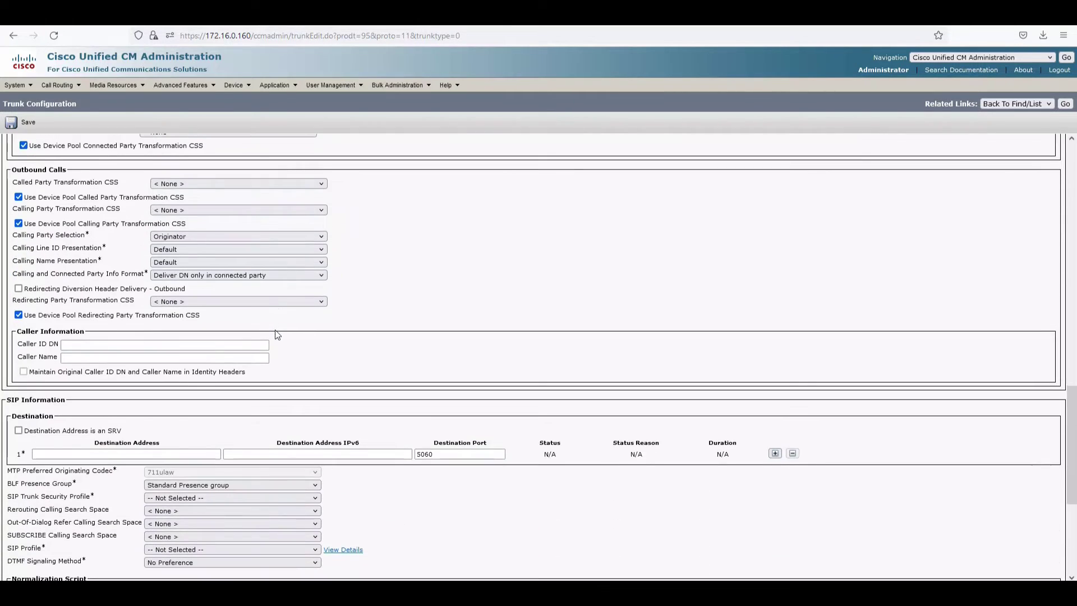
{"action": "scroll", "coordinate": [269, 314], "scroll_direction": "down", "scroll_amount": 3}
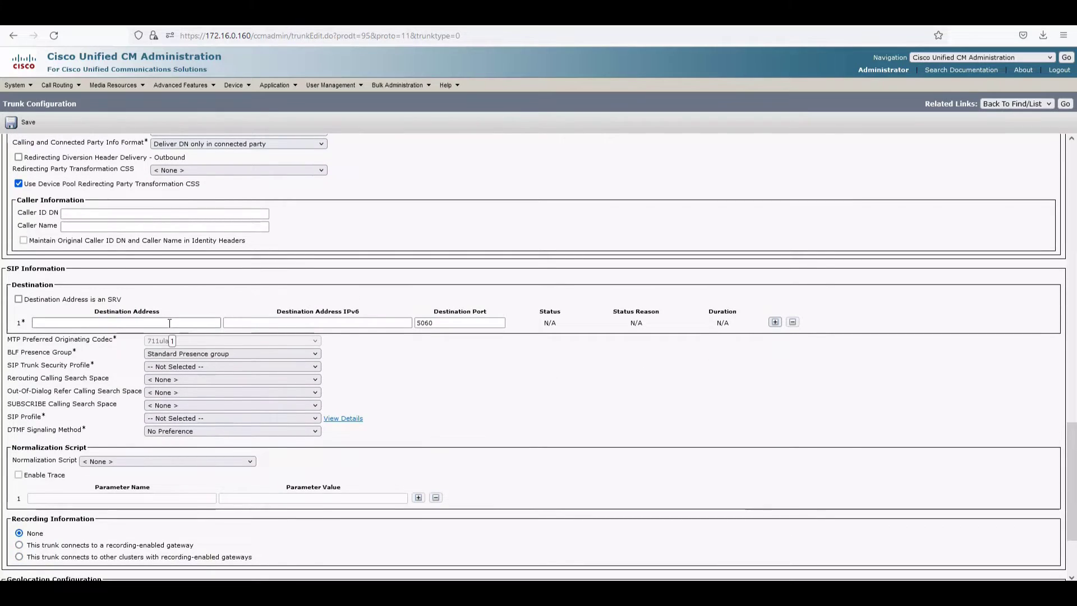
{"action": "key", "text": "ctrl+Tab"}
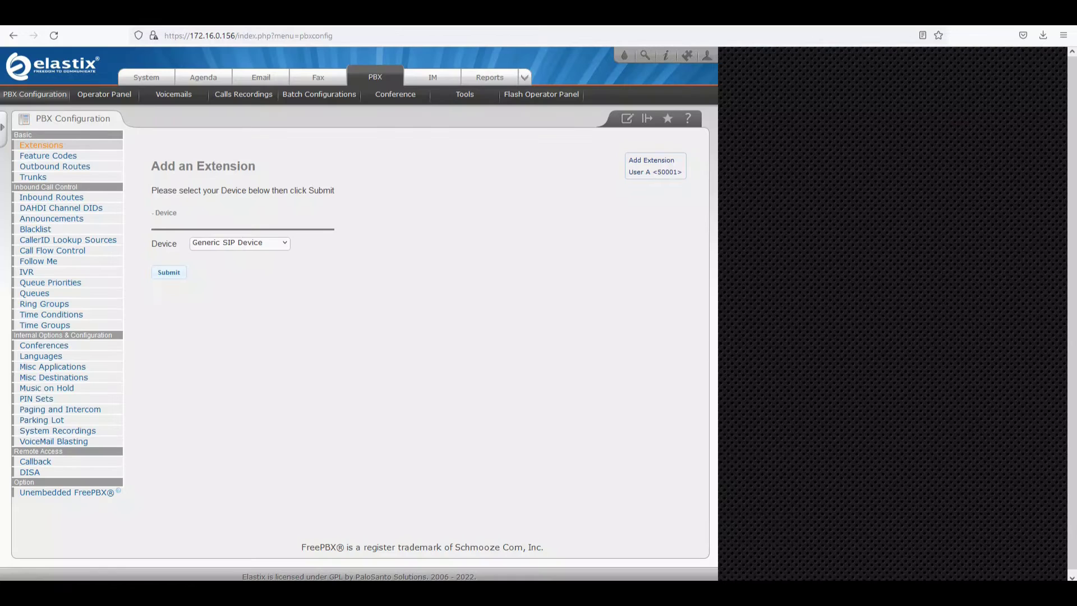
{"action": "key", "text": "ctrl+Tab"}
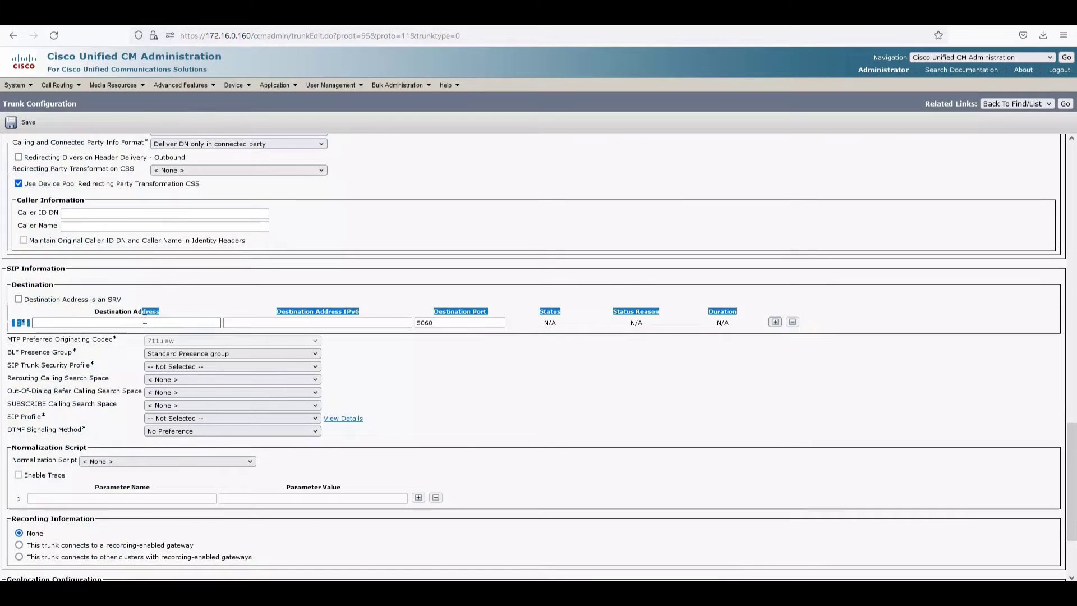
{"action": "left_click", "coordinate": [145, 321]}
{"action": "type", "text": "172"}
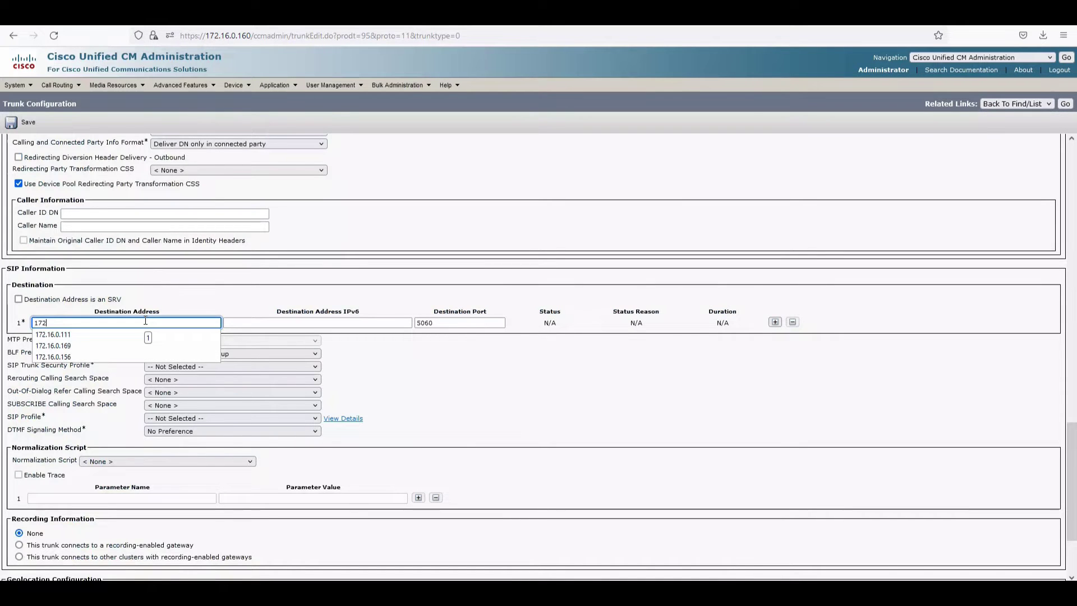
{"action": "type", "text": ".16.0.156"}
{"action": "key", "text": "Tab"}
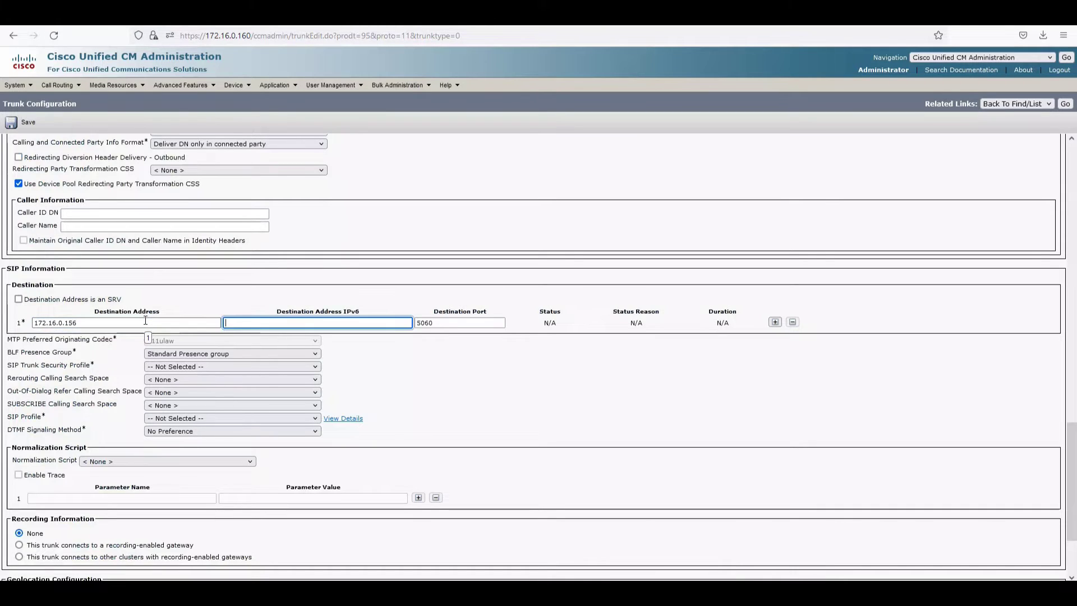
{"action": "key", "text": "Tab"}
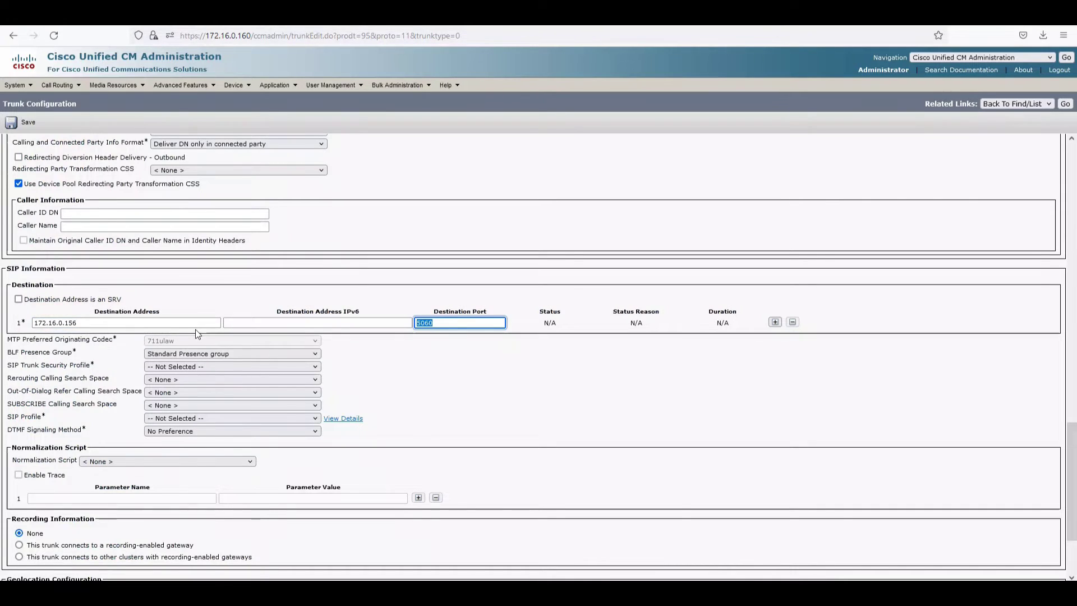
Choose Non Secure SIP Trunk Profile as the trunk's security profile and Standard SIP Profile as its SIP profile
{"action": "left_click", "coordinate": [190, 366]}
{"action": "left_click", "coordinate": [188, 391]}
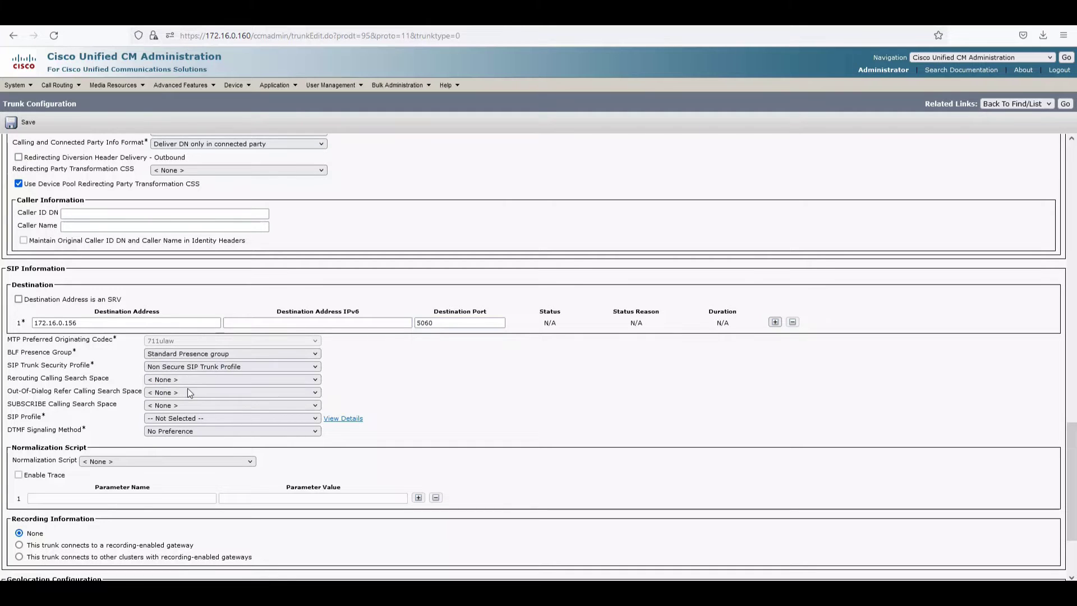
{"action": "left_click", "coordinate": [187, 418]}
{"action": "left_click", "coordinate": [188, 438]}
Save the new trunk and reset it, closing the Device Reset window
{"action": "left_click", "coordinate": [17, 128]}
{"action": "left_click", "coordinate": [630, 341]}
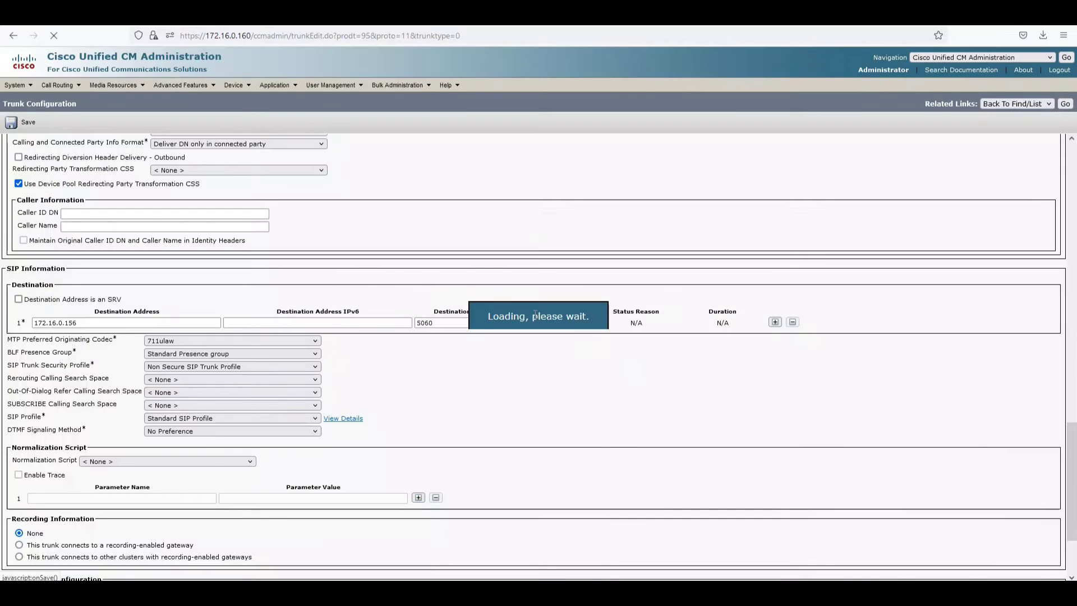
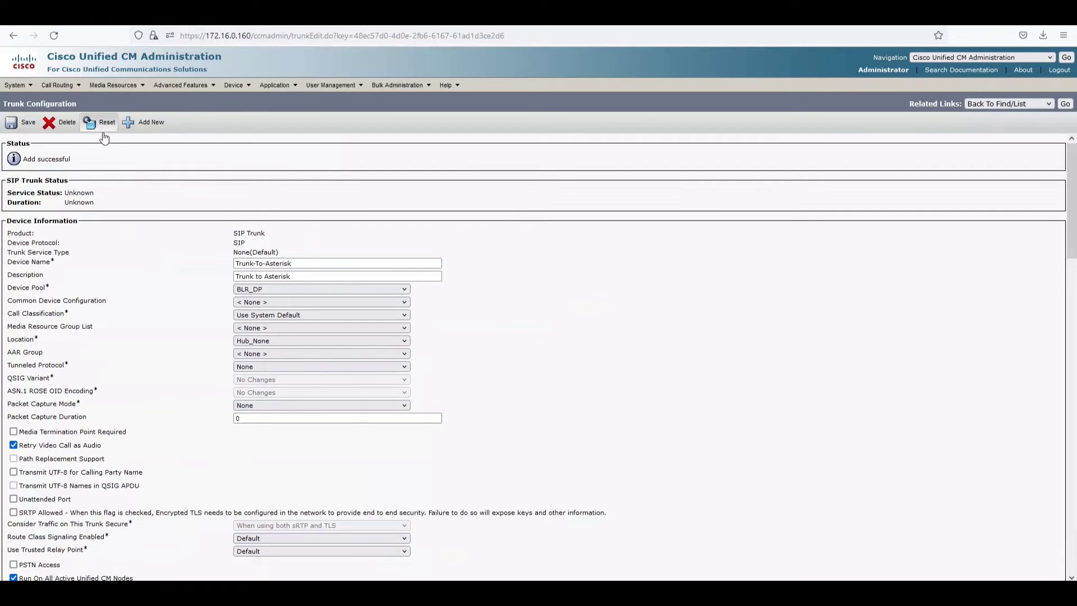
{"action": "left_click", "coordinate": [191, 354]}
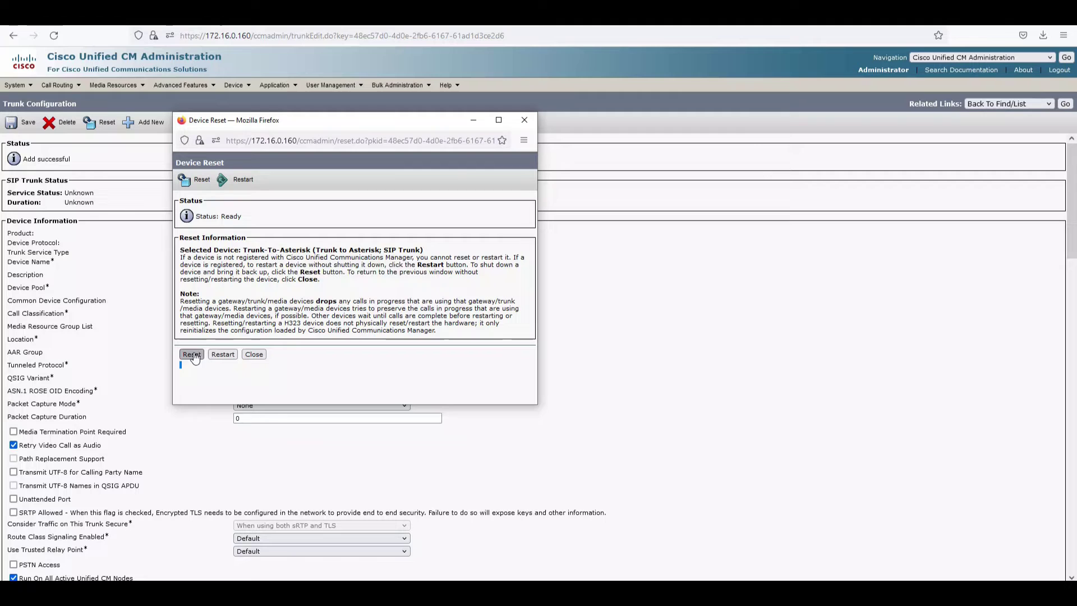
{"action": "left_click", "coordinate": [253, 354]}
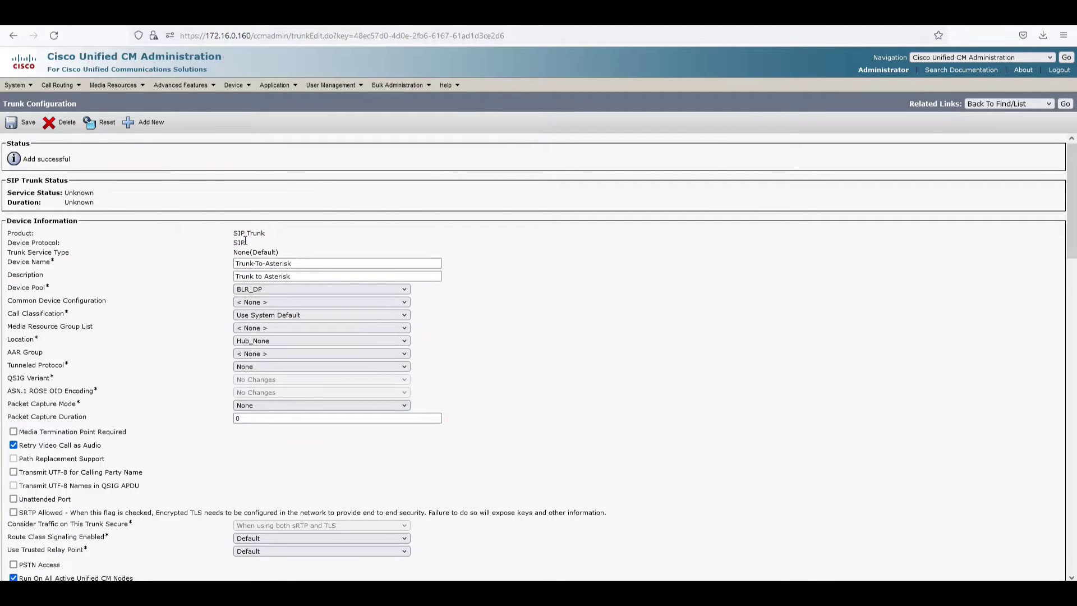
Review the saved trunk's configuration, including its SIP destination and profile settings
{"action": "scroll", "coordinate": [247, 258], "scroll_direction": "down", "scroll_amount": 10}
{"action": "scroll", "coordinate": [249, 317], "scroll_direction": "down", "scroll_amount": 7}
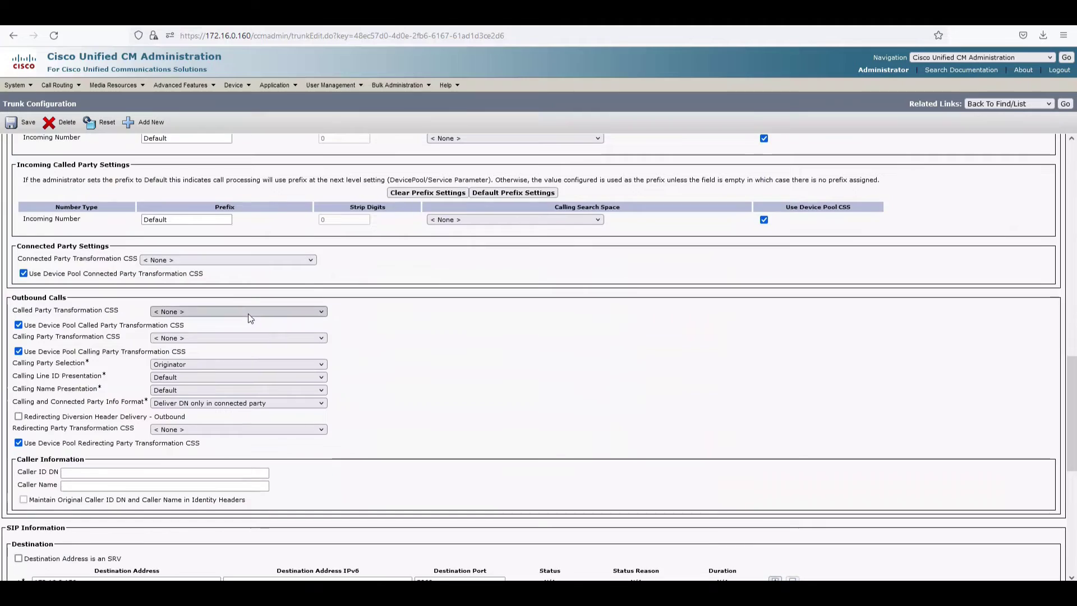
{"action": "scroll", "coordinate": [248, 322], "scroll_direction": "up", "scroll_amount": 8}
{"action": "scroll", "coordinate": [250, 326], "scroll_direction": "up", "scroll_amount": 12}
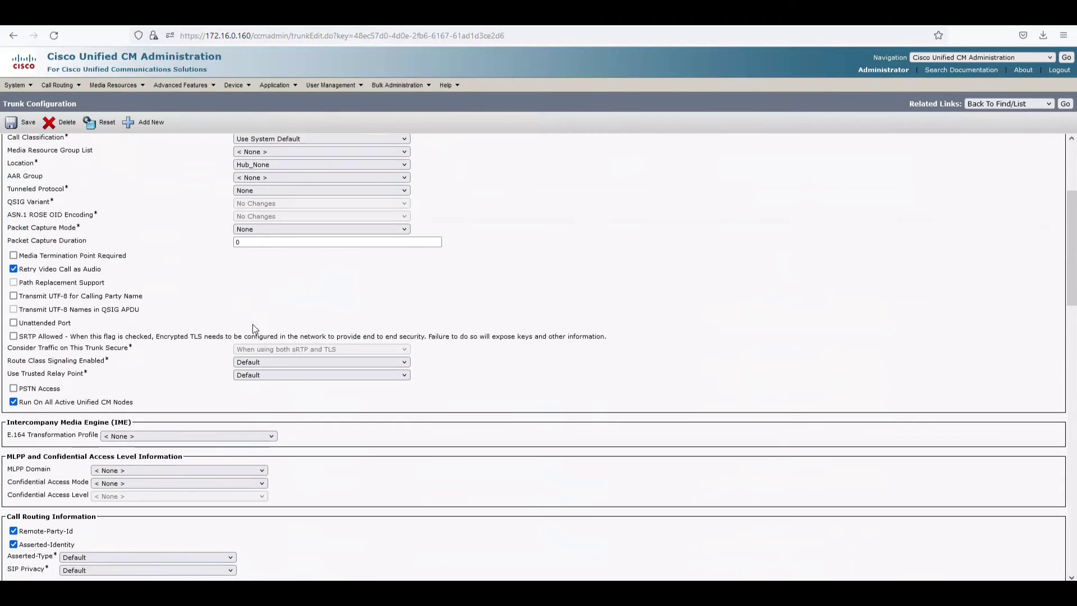
{"action": "scroll", "coordinate": [198, 307], "scroll_direction": "down", "scroll_amount": 15}
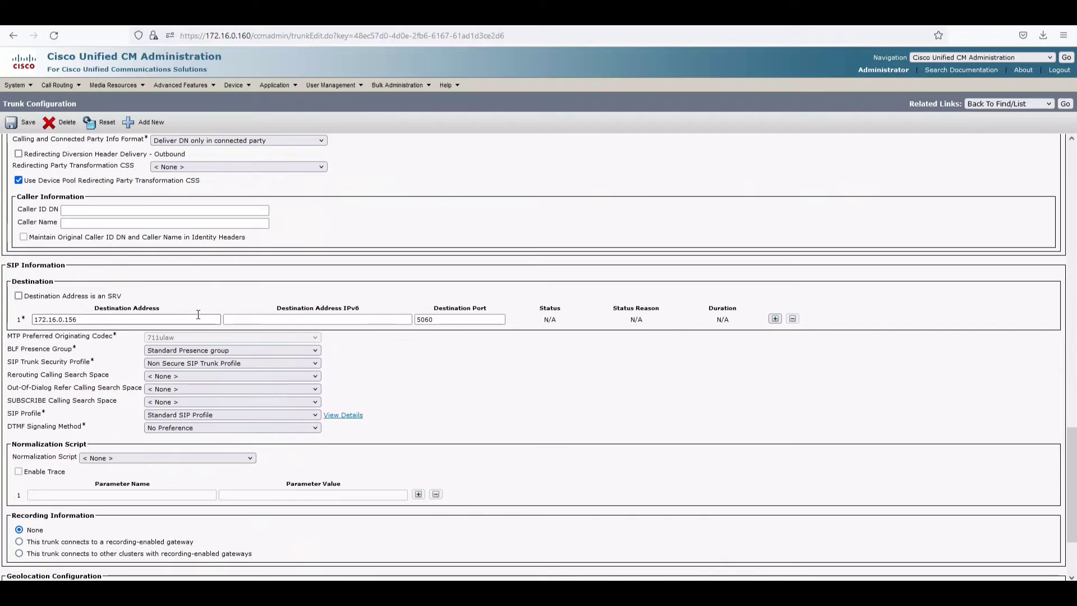
Try to change the trunk's SIP profile to Standard SIP Profile - Options Ping Enabled and save the trunk
{"action": "left_click", "coordinate": [187, 418]}
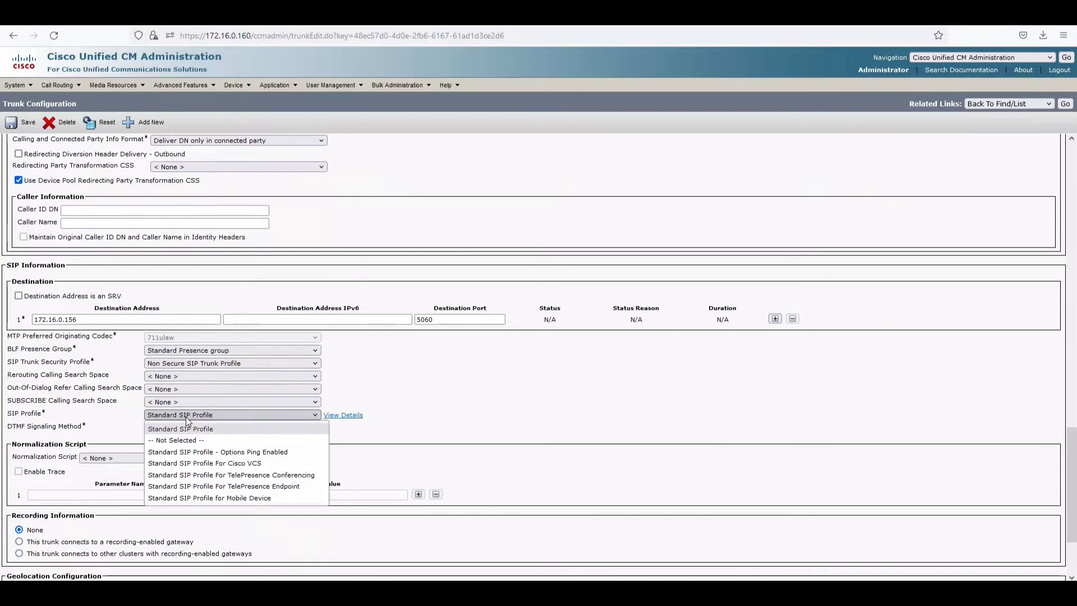
{"action": "left_click", "coordinate": [197, 452]}
{"action": "mouse_move", "coordinate": [17, 85]}
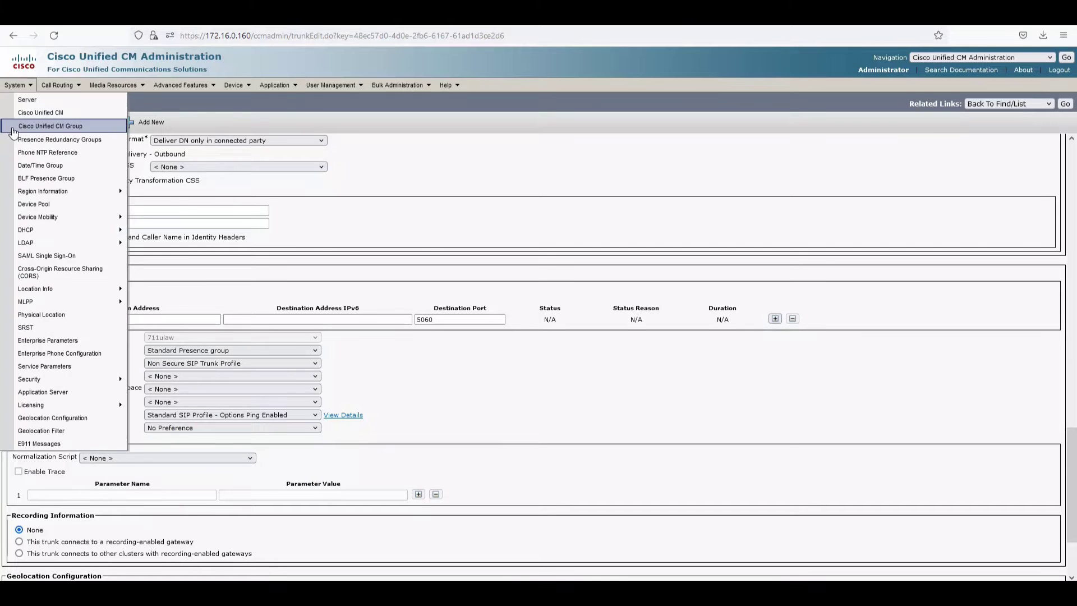
{"action": "left_click", "coordinate": [18, 123]}
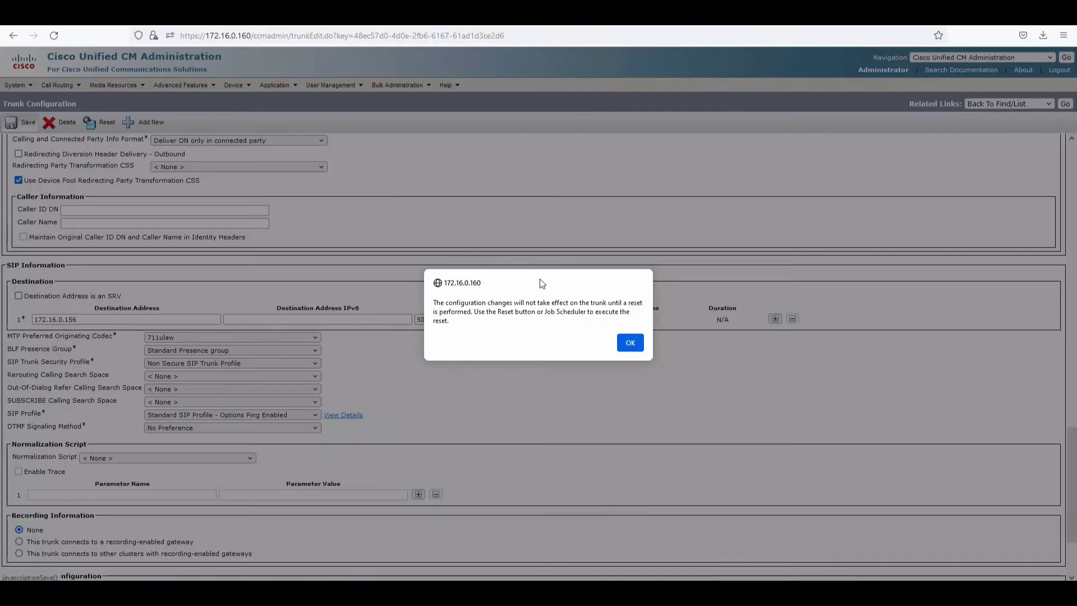
{"action": "left_click", "coordinate": [617, 343]}
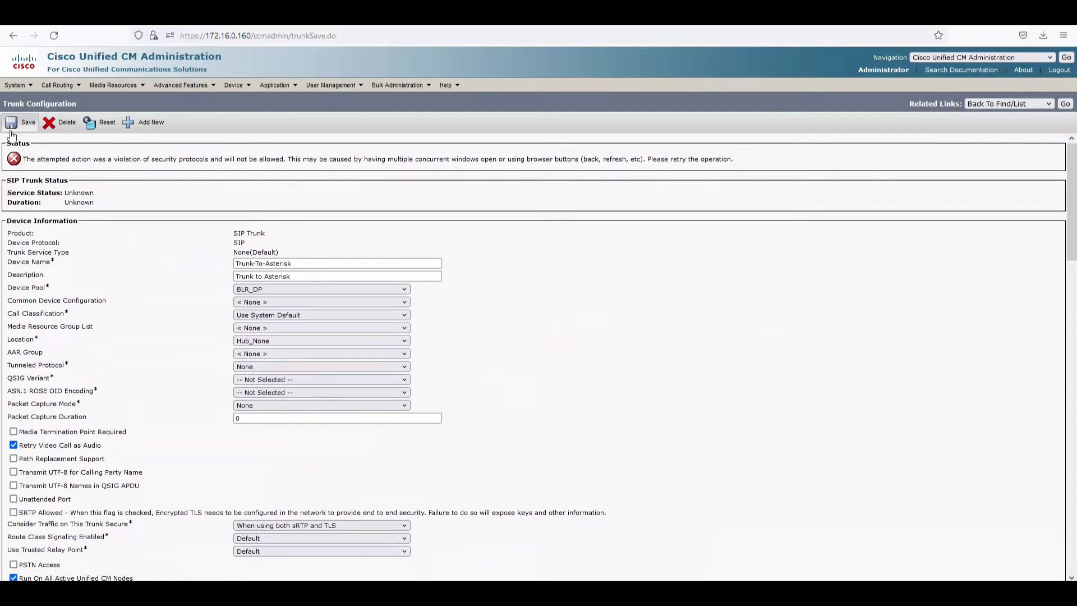
Reopen Trunk-To-Asterisk from the trunk list, set its SIP profile to Standard SIP Profile - Options Ping Enabled, and save it
{"action": "left_click", "coordinate": [1064, 104]}
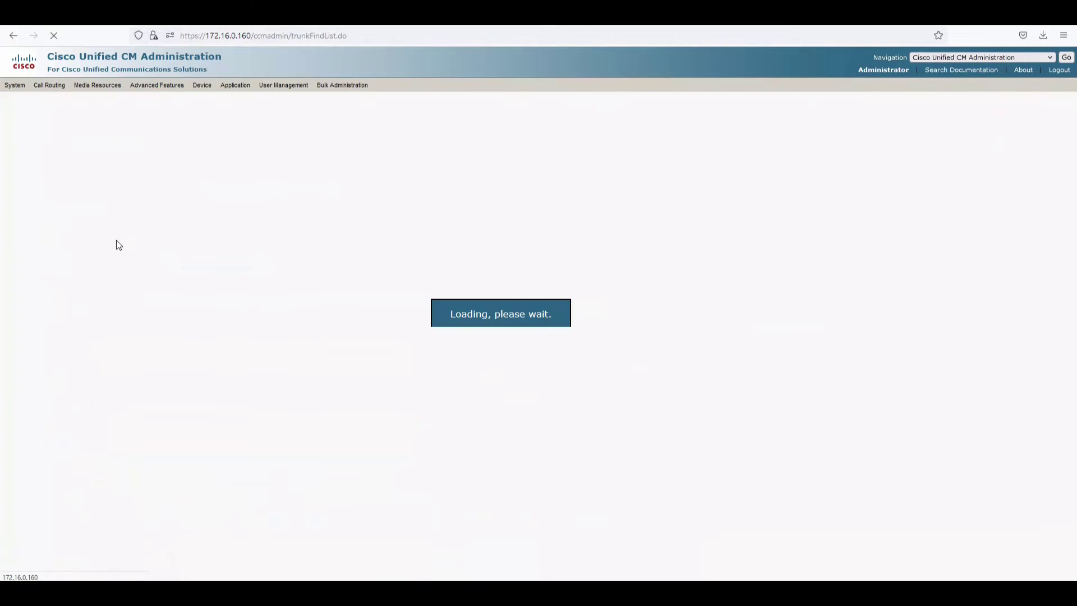
{"action": "left_click", "coordinate": [164, 278]}
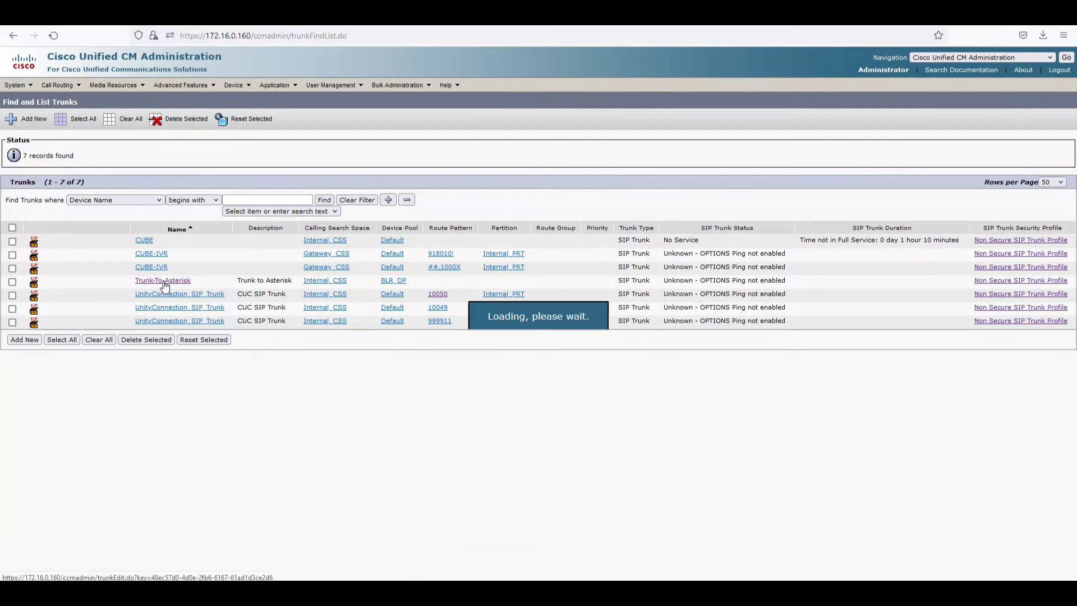
{"action": "scroll", "coordinate": [184, 416], "scroll_direction": "down", "scroll_amount": 5}
{"action": "scroll", "coordinate": [181, 410], "scroll_direction": "down", "scroll_amount": 15}
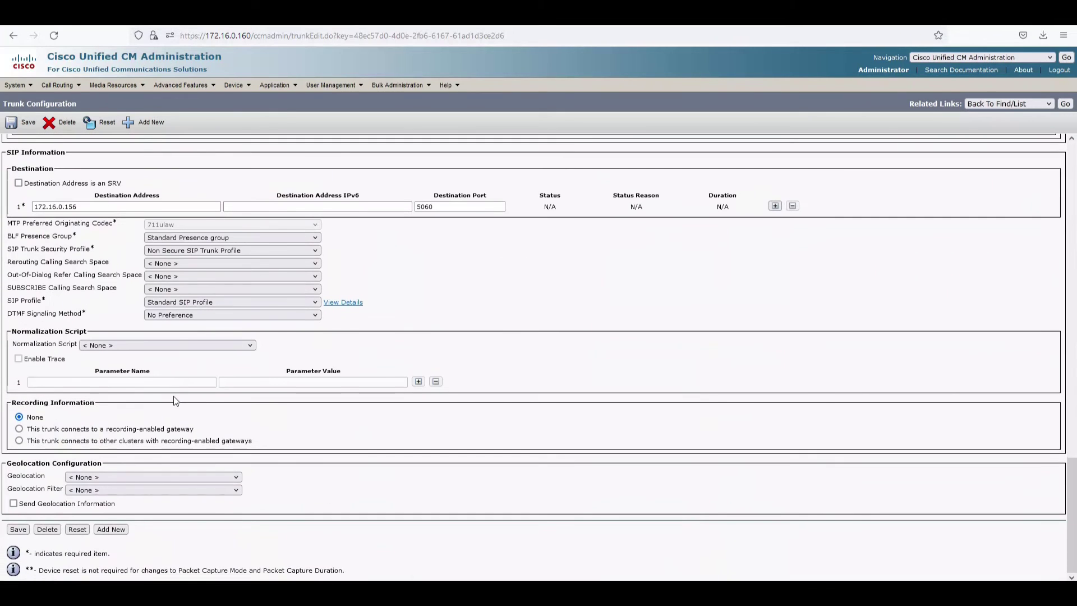
{"action": "left_click", "coordinate": [174, 301]}
{"action": "left_click", "coordinate": [180, 337]}
{"action": "left_click", "coordinate": [11, 122]}
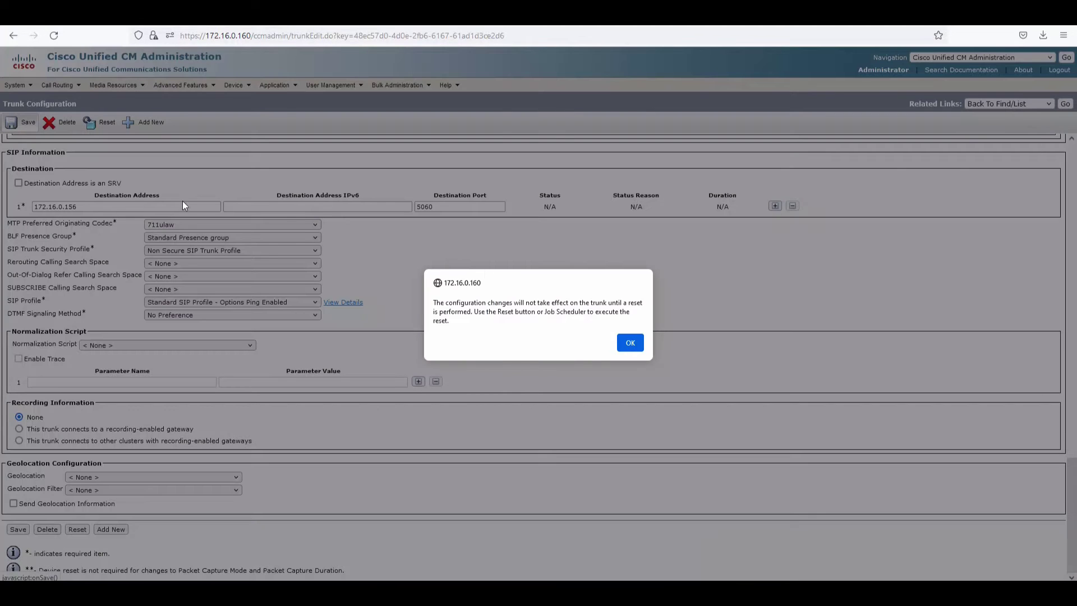
{"action": "left_click", "coordinate": [627, 341]}
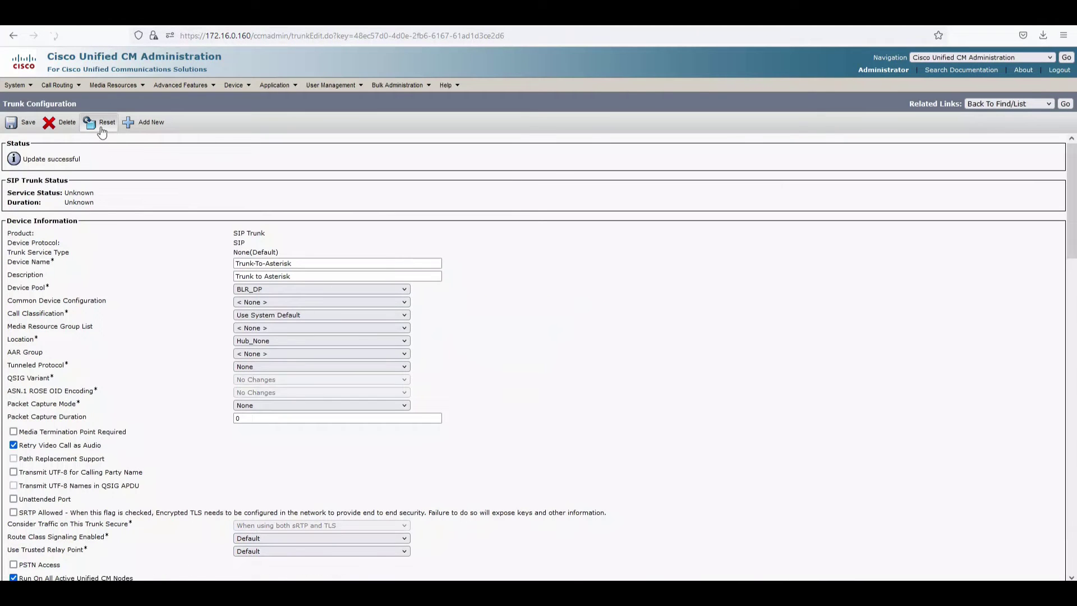
Reset Trunk-To-Asterisk and close the Device Reset window
{"action": "left_click", "coordinate": [101, 122]}
{"action": "left_click", "coordinate": [222, 354]}
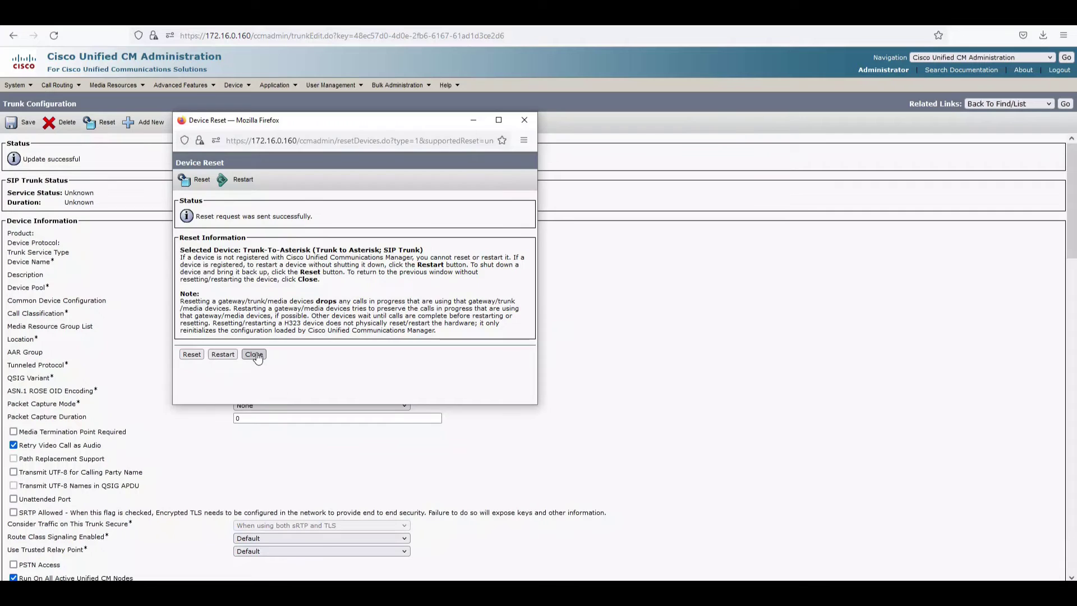
{"action": "left_click", "coordinate": [254, 354]}
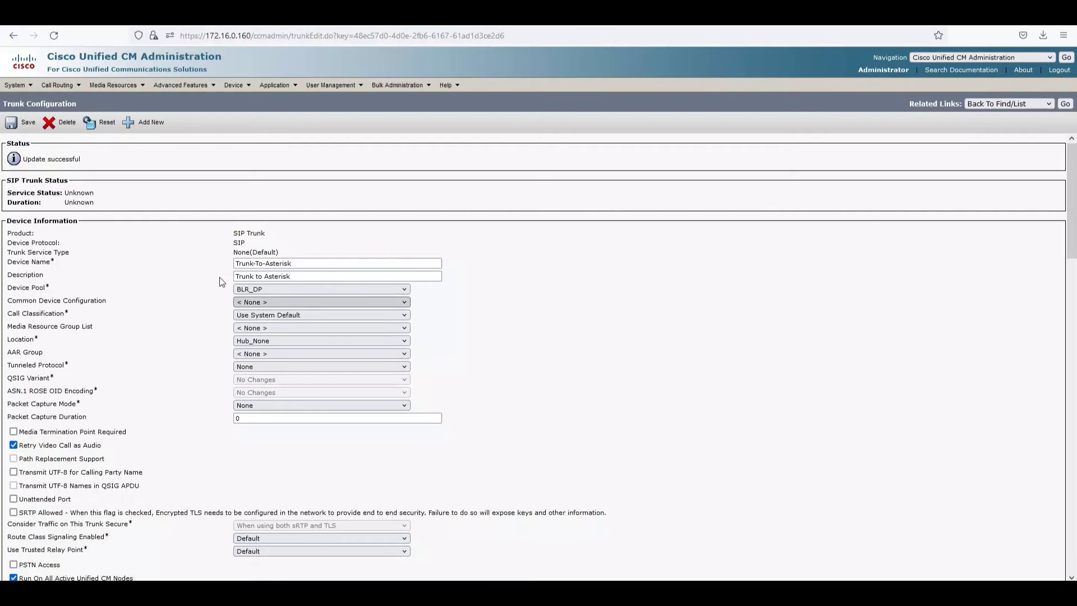
Start a new route pattern in the call routing configuration and enter 50XXX as its pattern
{"action": "mouse_move", "coordinate": [57, 85]}
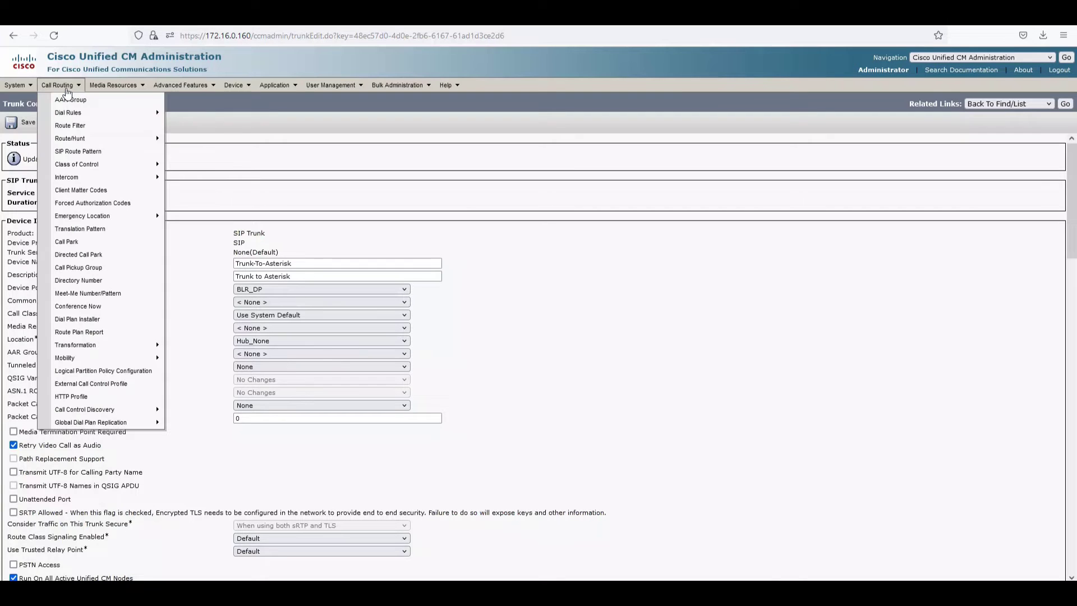
{"action": "mouse_move", "coordinate": [113, 140]}
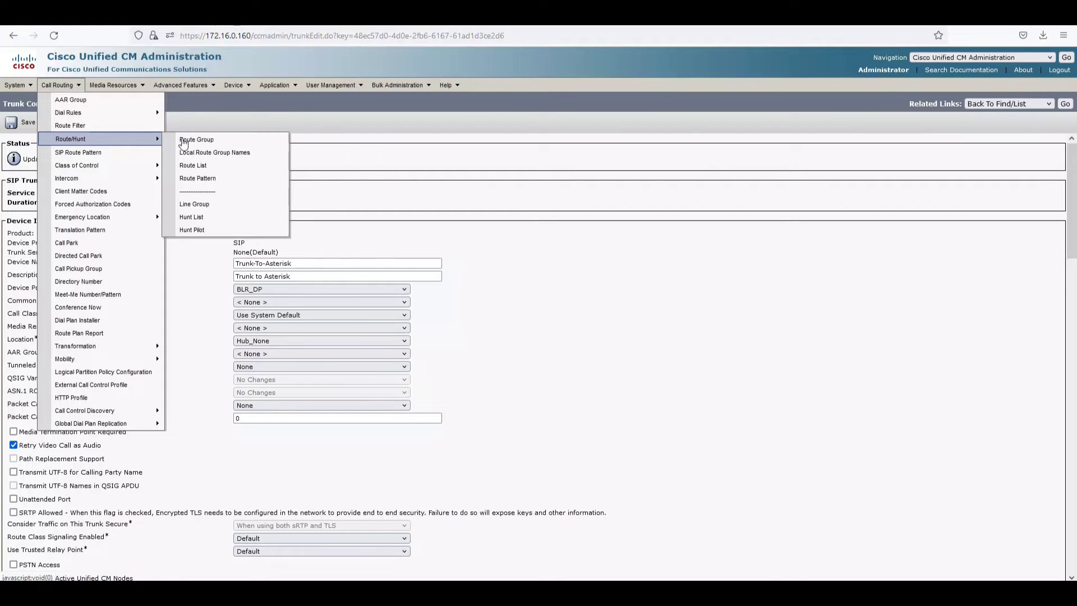
{"action": "left_click", "coordinate": [243, 179]}
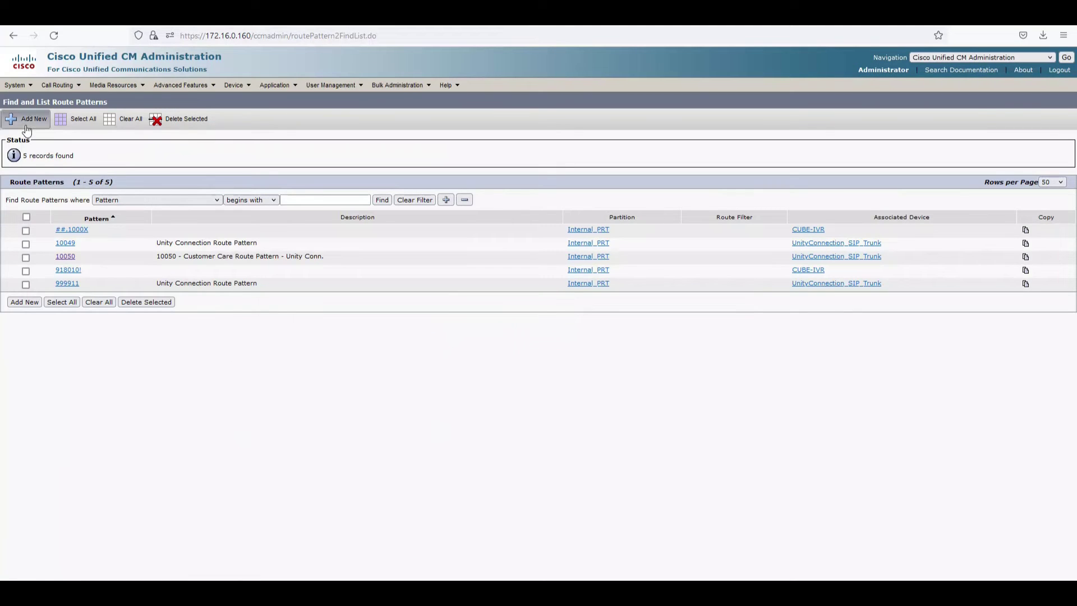
{"action": "left_click", "coordinate": [26, 120]}
{"action": "left_click", "coordinate": [208, 195]}
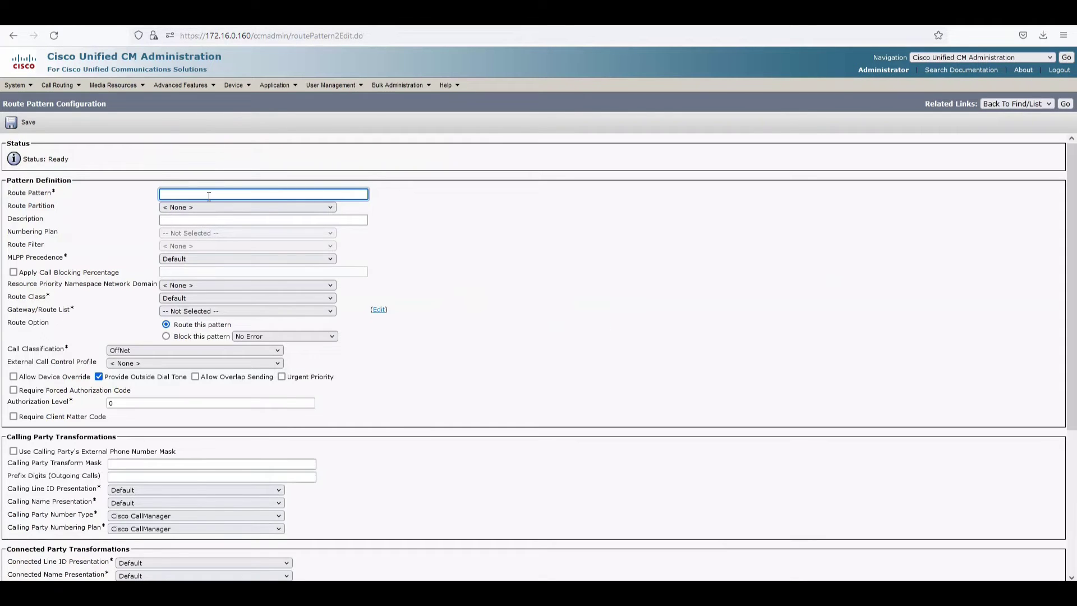
{"action": "type", "text": "50"}
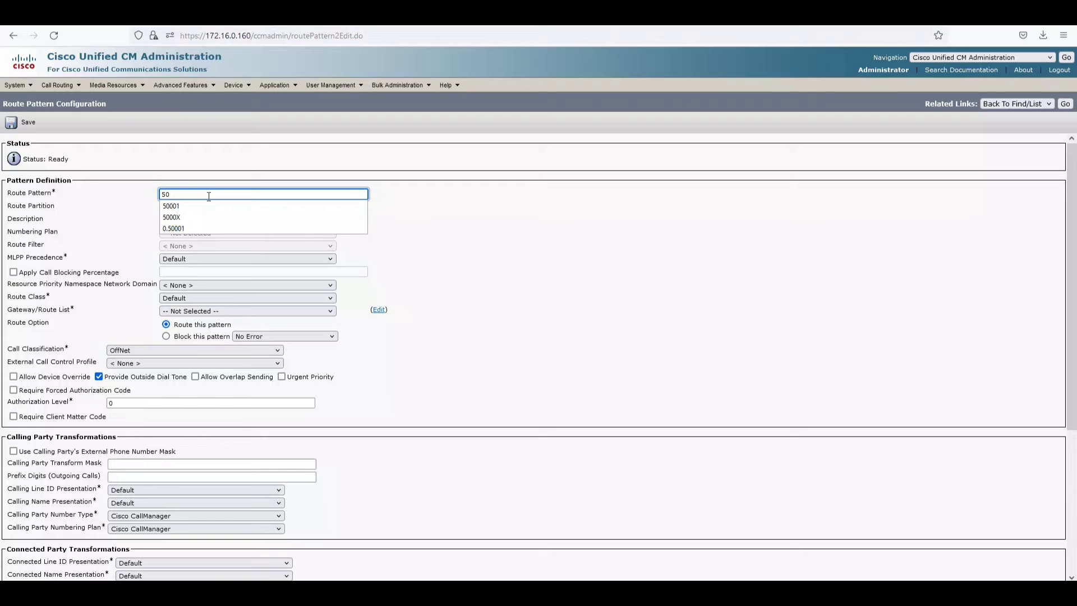
{"action": "type", "text": "XXX"}
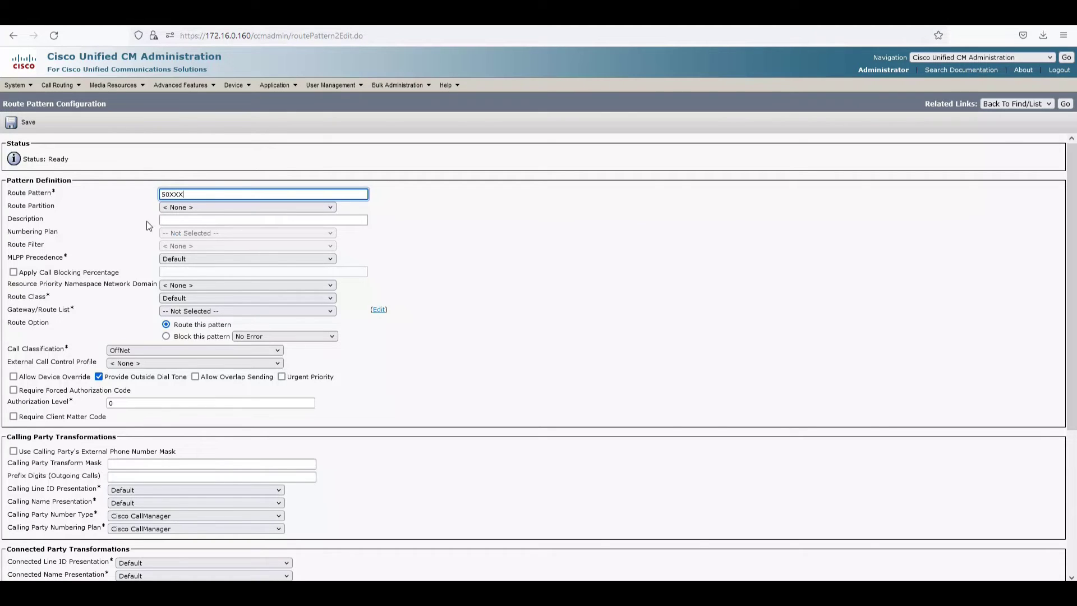
Assign the route pattern to Internal_PRT, describe it as "Calls to Asterisk", and select Trunk-To-Asterisk as its gateway
{"action": "left_click", "coordinate": [185, 207]}
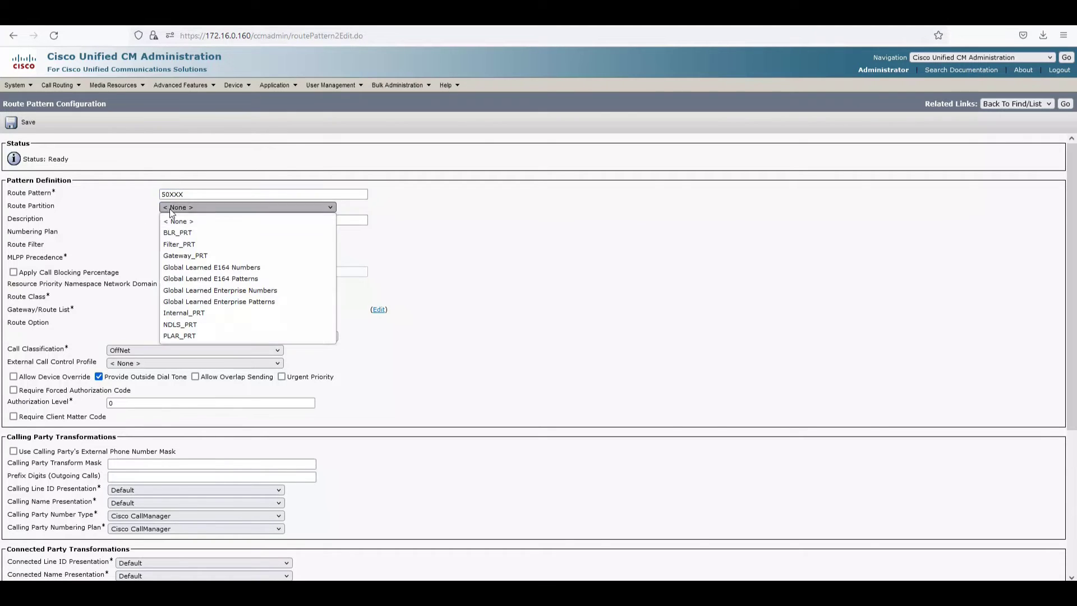
{"action": "left_click", "coordinate": [180, 317]}
{"action": "left_click", "coordinate": [243, 220]}
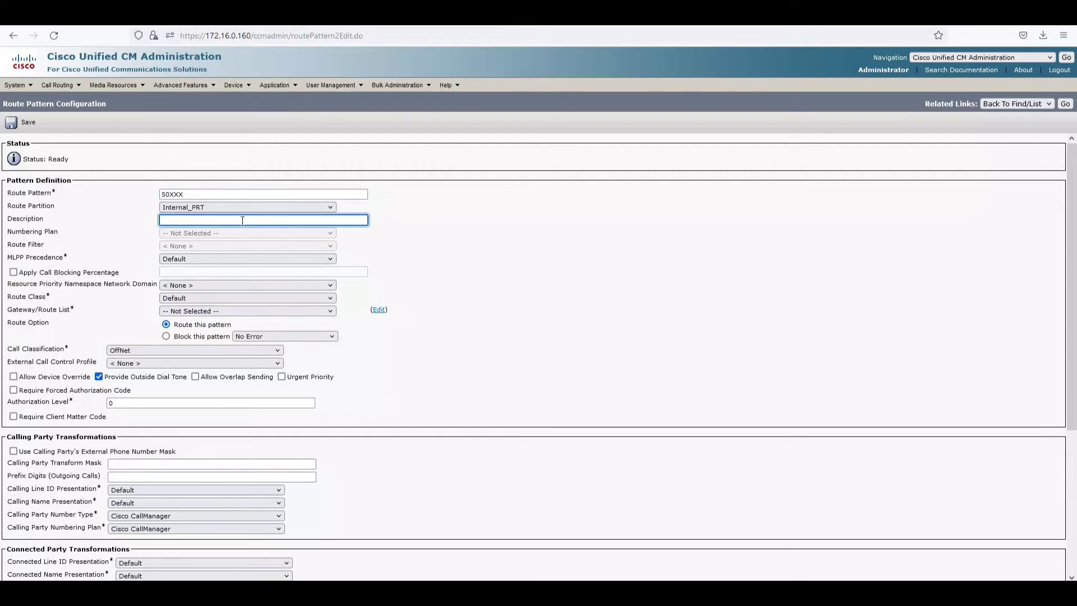
{"action": "type", "text": "Calls to Asterisk"}
{"action": "left_click", "coordinate": [197, 312]}
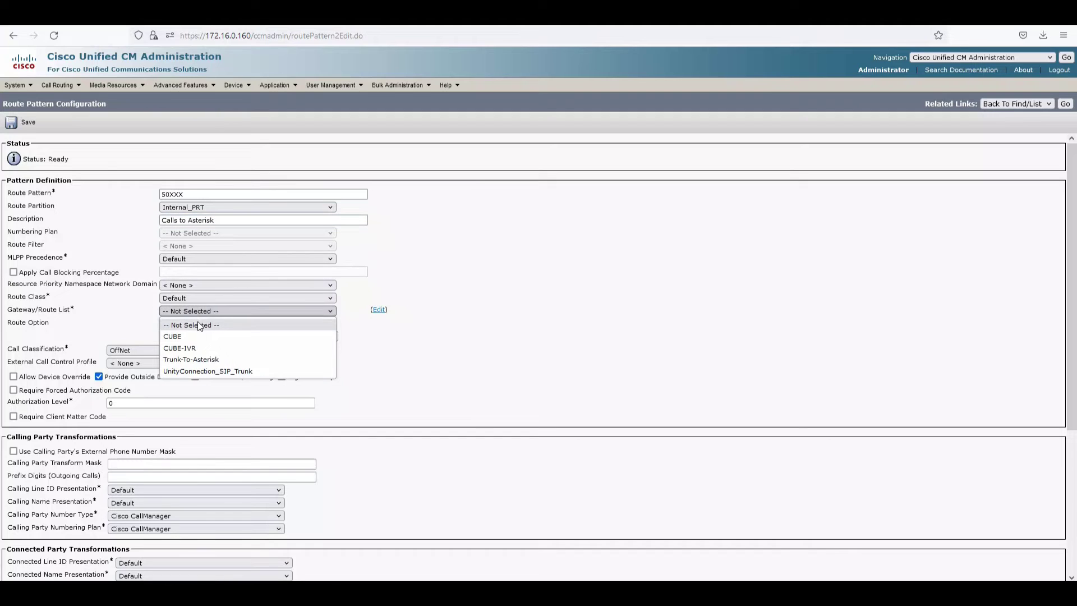
{"action": "left_click", "coordinate": [197, 360]}
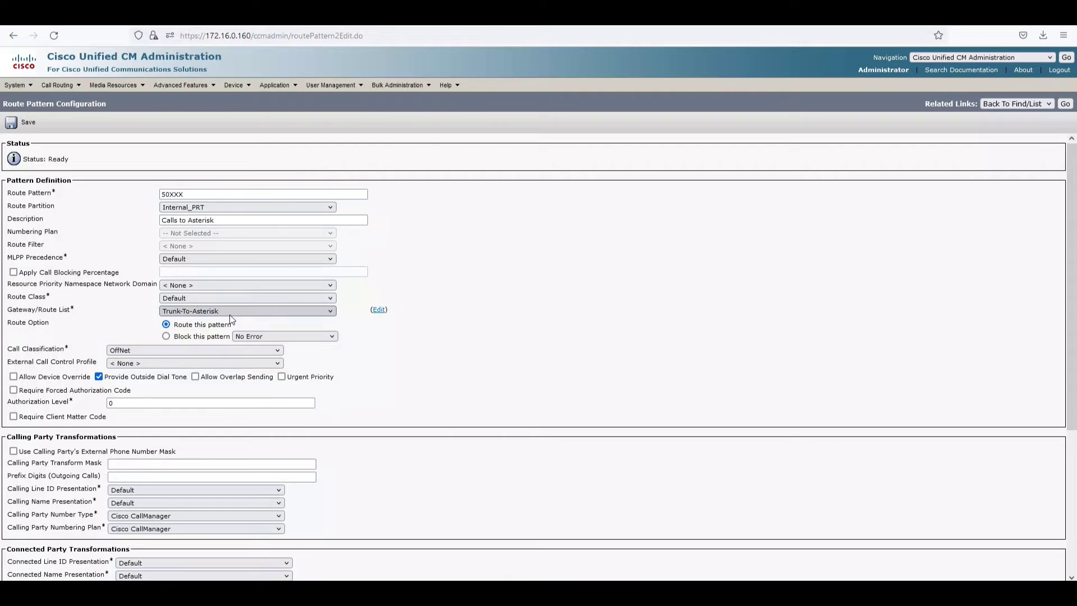
Look over the remaining route pattern settings and save the pattern, accepting the authorization code notice
{"action": "scroll", "coordinate": [230, 317], "scroll_direction": "down", "scroll_amount": 5}
{"action": "scroll", "coordinate": [225, 312], "scroll_direction": "down", "scroll_amount": 3}
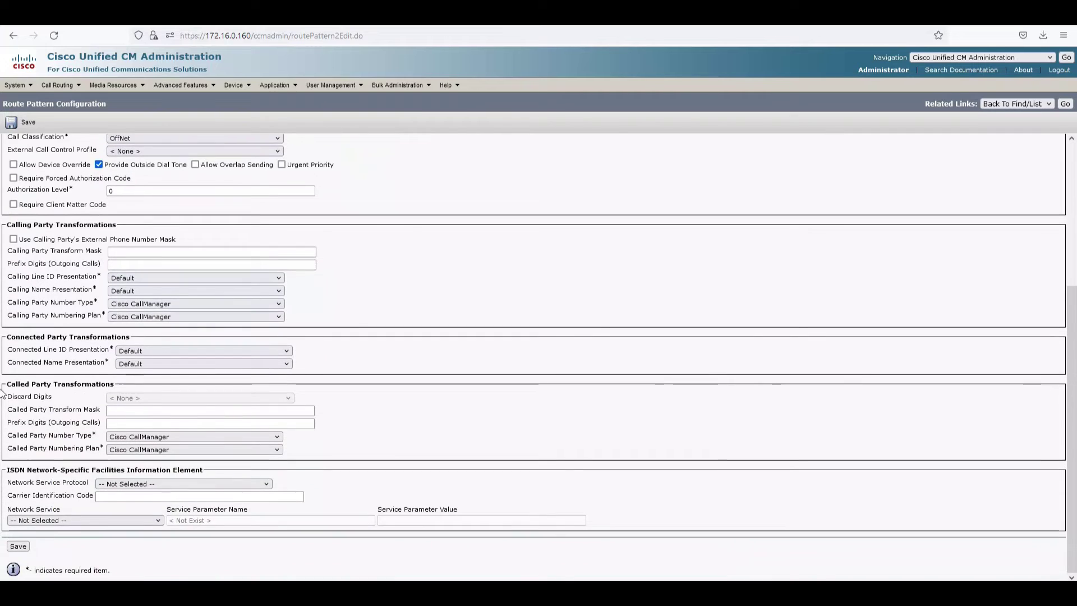
{"action": "scroll", "coordinate": [226, 312], "scroll_direction": "up", "scroll_amount": 12}
{"action": "left_click", "coordinate": [20, 124]}
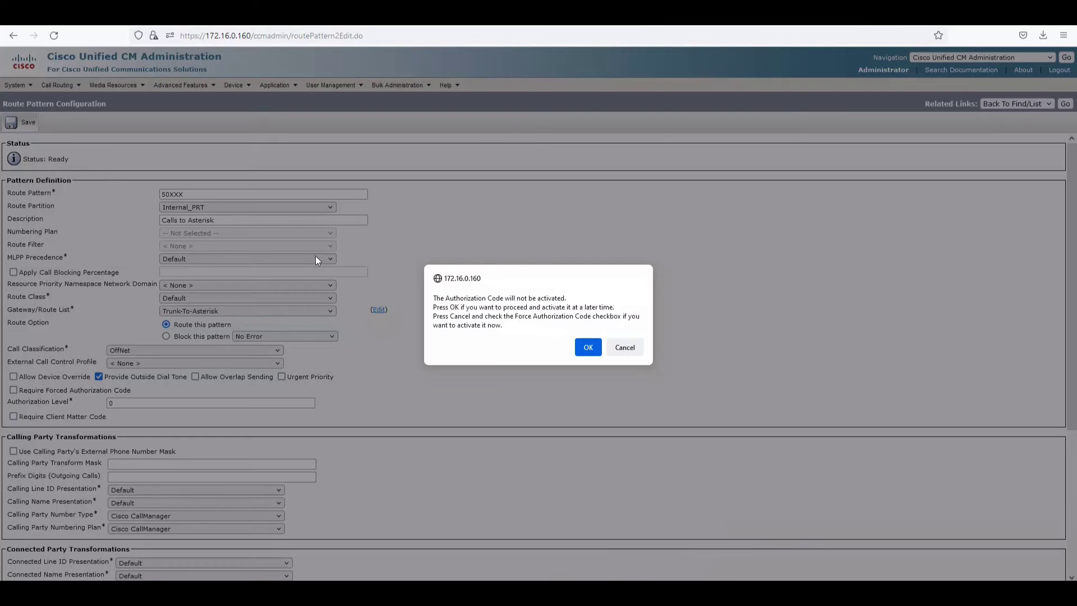
{"action": "left_click", "coordinate": [587, 345]}
{"action": "left_click", "coordinate": [628, 346]}
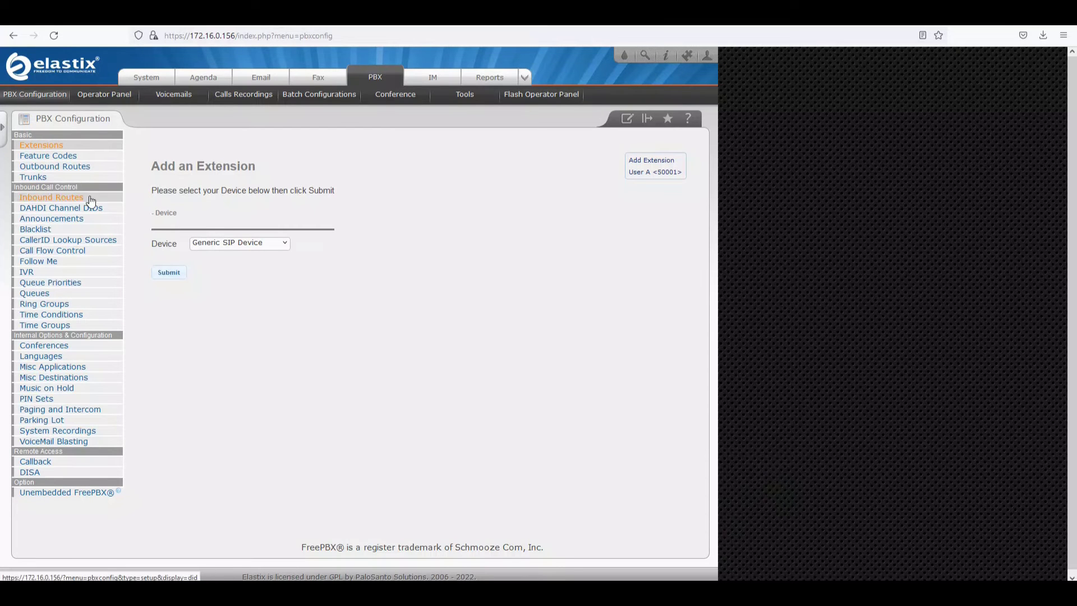
In Elastix, start a new outbound route named CallToCUCM10XXX
{"action": "left_click", "coordinate": [59, 167]}
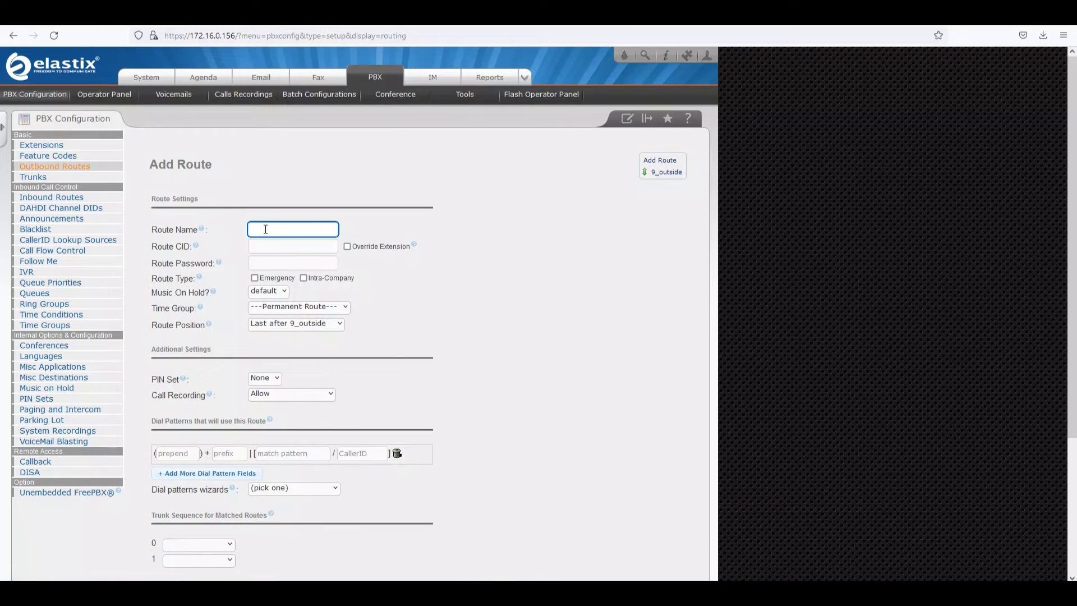
{"action": "type", "text": "CallToCUCM10XXX"}
{"action": "left_click", "coordinate": [263, 191]}
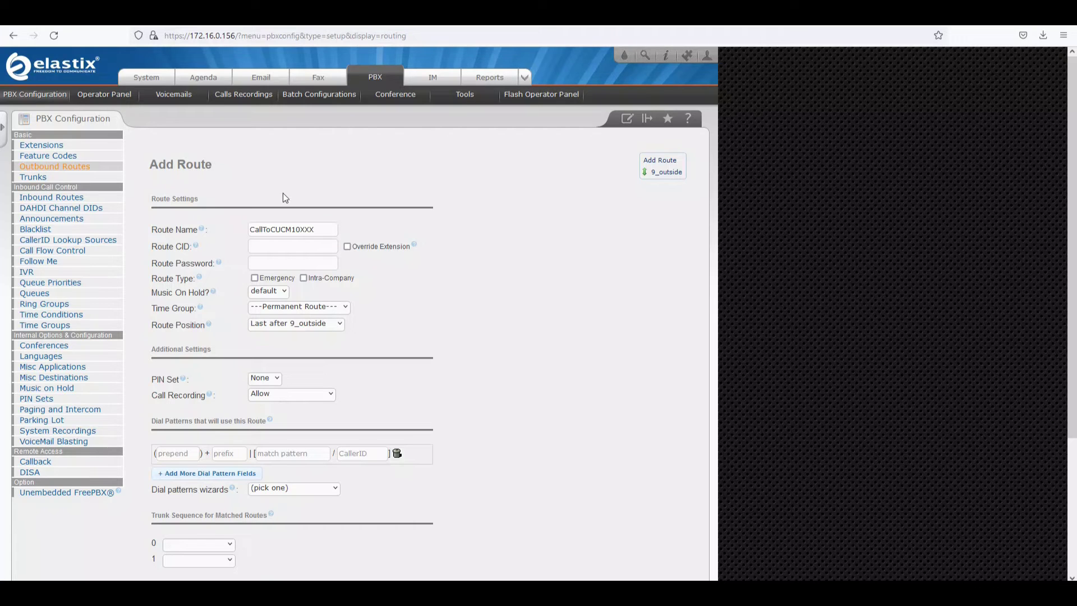
Enter 10XXX as the outbound route's match pattern and choose Trunk-To-CUCM as the first trunk in its sequence
{"action": "scroll", "coordinate": [277, 208], "scroll_direction": "down", "scroll_amount": 2}
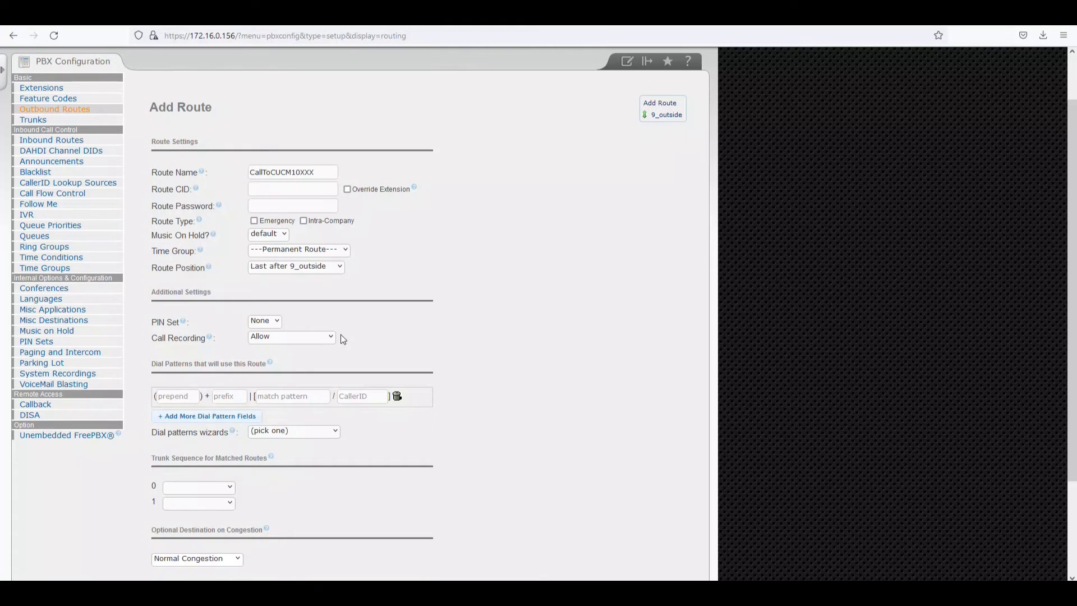
{"action": "left_click", "coordinate": [314, 402]}
{"action": "type", "text": "10XXX"}
{"action": "left_click", "coordinate": [420, 469]}
{"action": "left_click", "coordinate": [226, 488]}
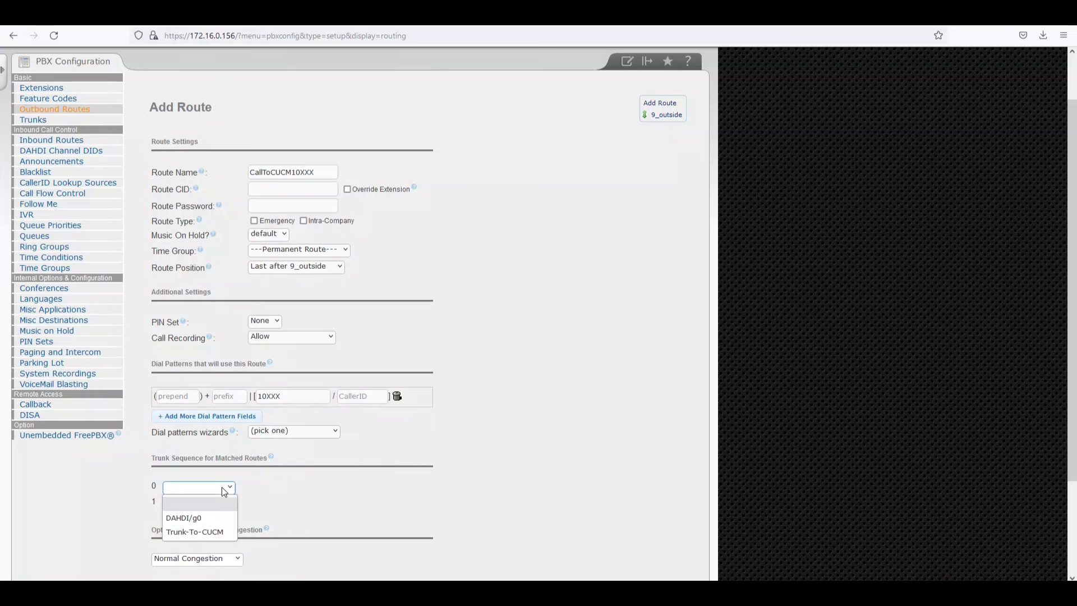
{"action": "left_click", "coordinate": [218, 529]}
{"action": "left_click", "coordinate": [374, 510]}
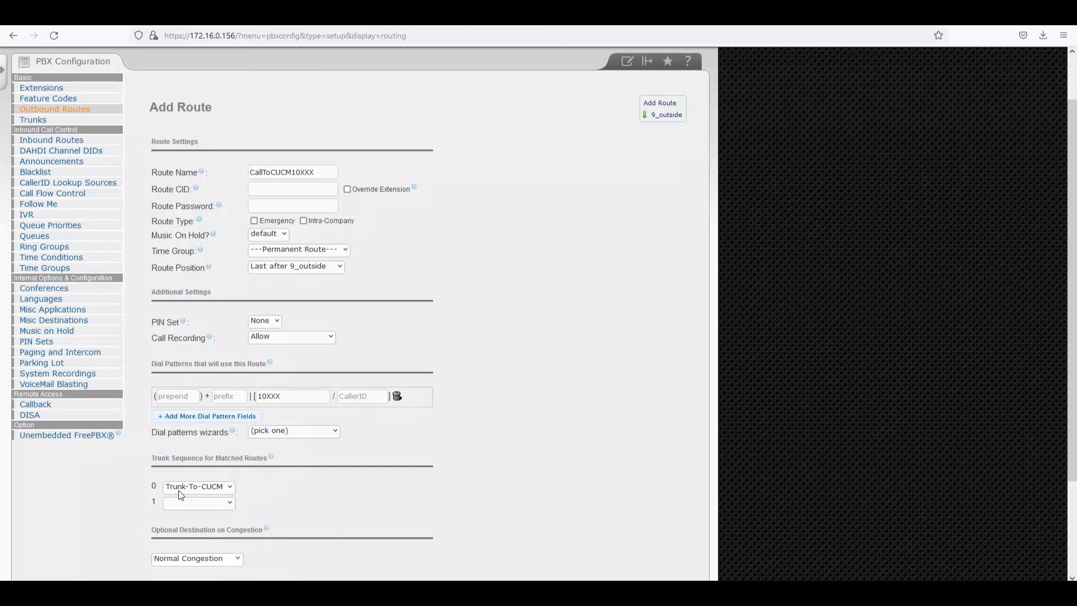
Submit the outbound route and apply the PBX configuration
{"action": "scroll", "coordinate": [229, 500], "scroll_direction": "down", "scroll_amount": 2}
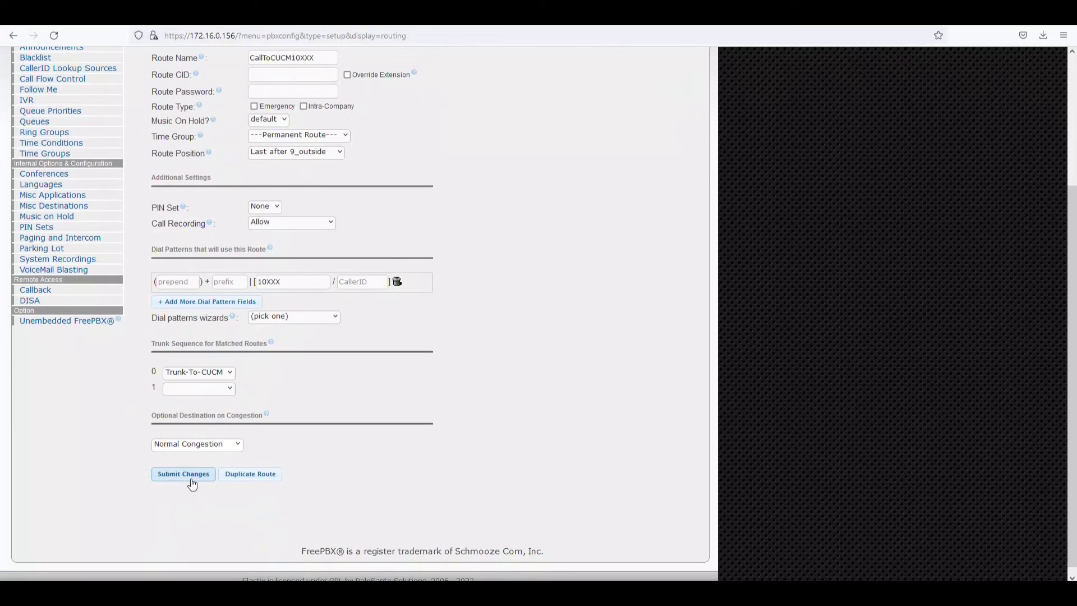
{"action": "left_click", "coordinate": [183, 474]}
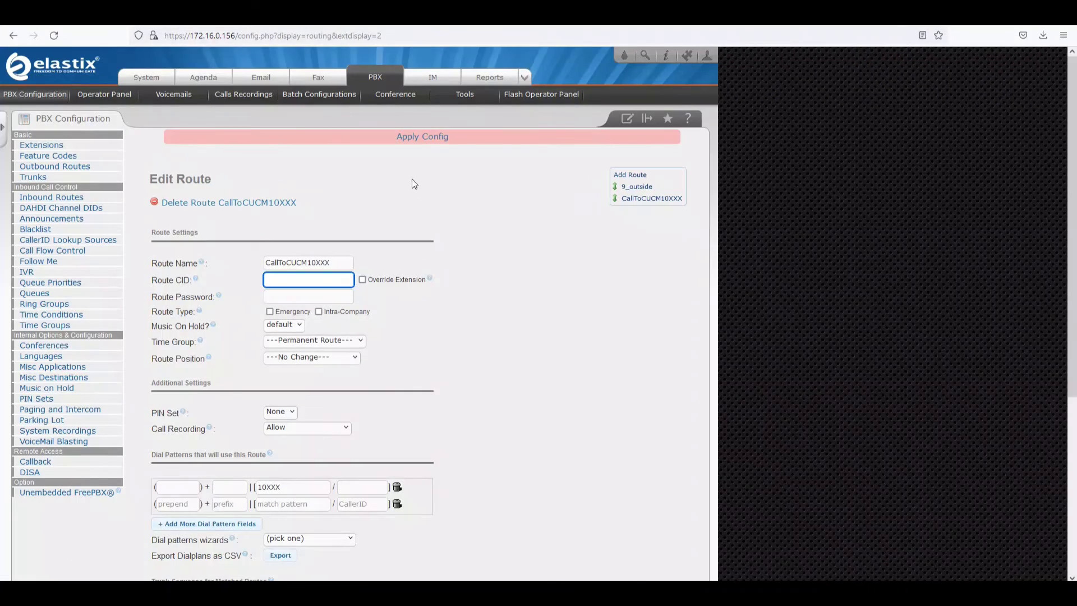
{"action": "left_click", "coordinate": [417, 141]}
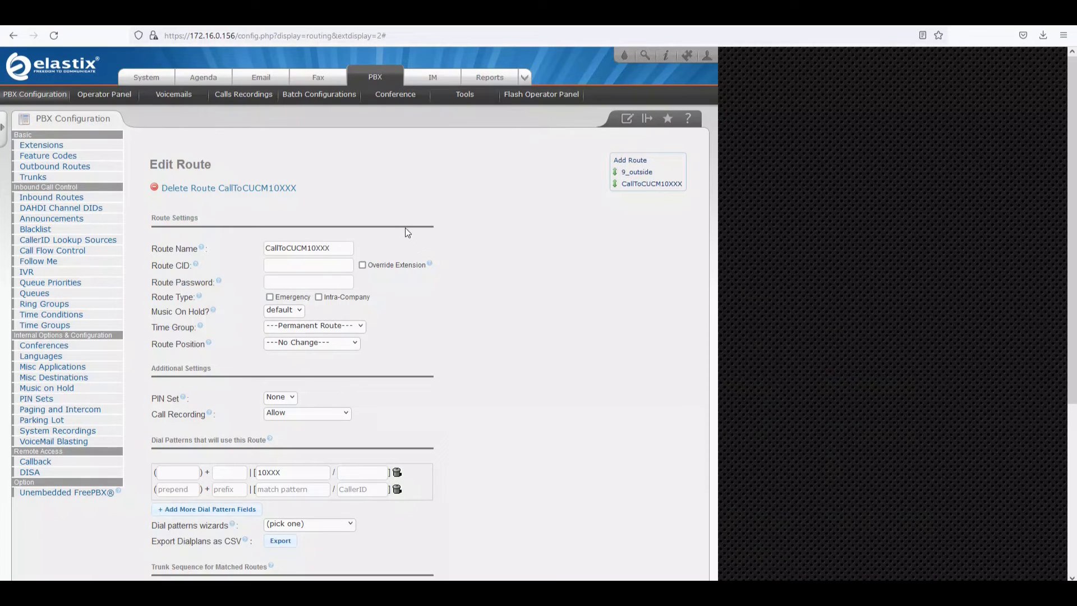
Review the saved route's match pattern and trunk sequence, and open the Elastix trunk settings
{"action": "scroll", "coordinate": [315, 133], "scroll_direction": "down", "scroll_amount": 2}
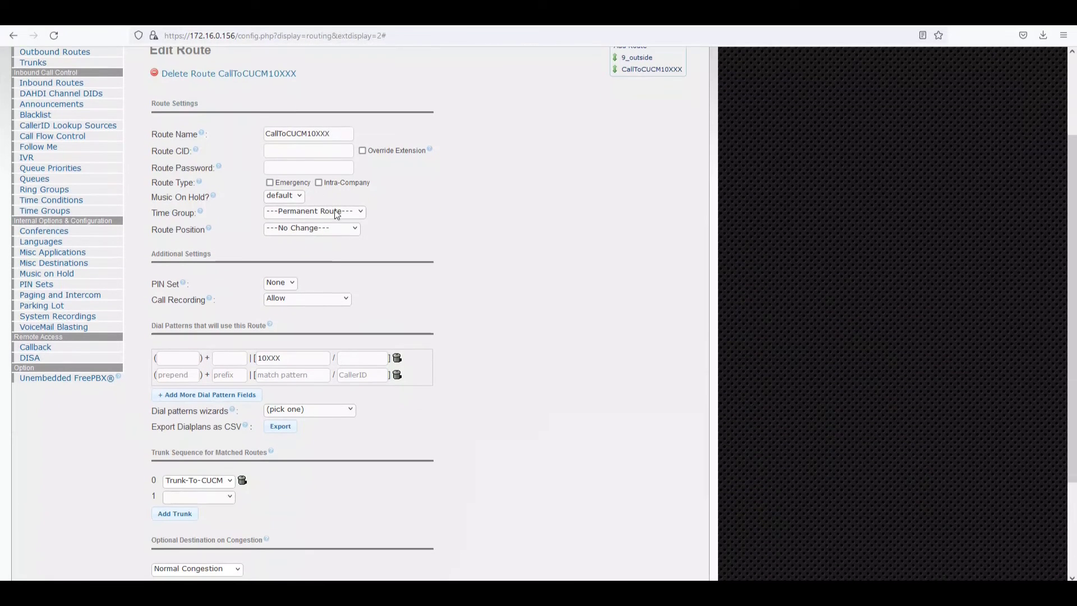
{"action": "double_click", "coordinate": [290, 358]}
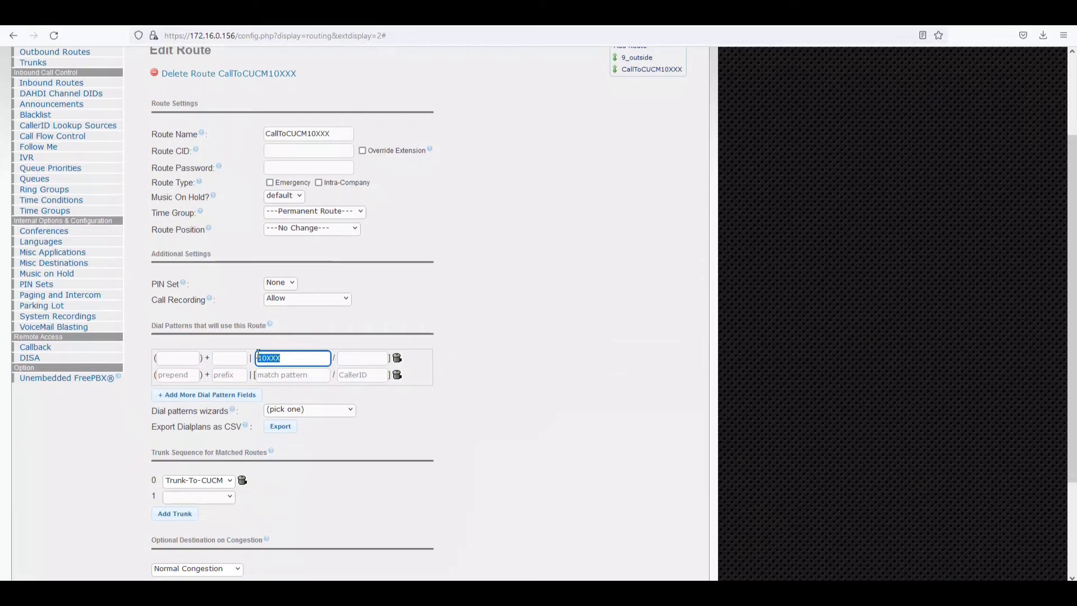
{"action": "scroll", "coordinate": [46, 157], "scroll_direction": "up", "scroll_amount": 2}
{"action": "left_click", "coordinate": [51, 176]}
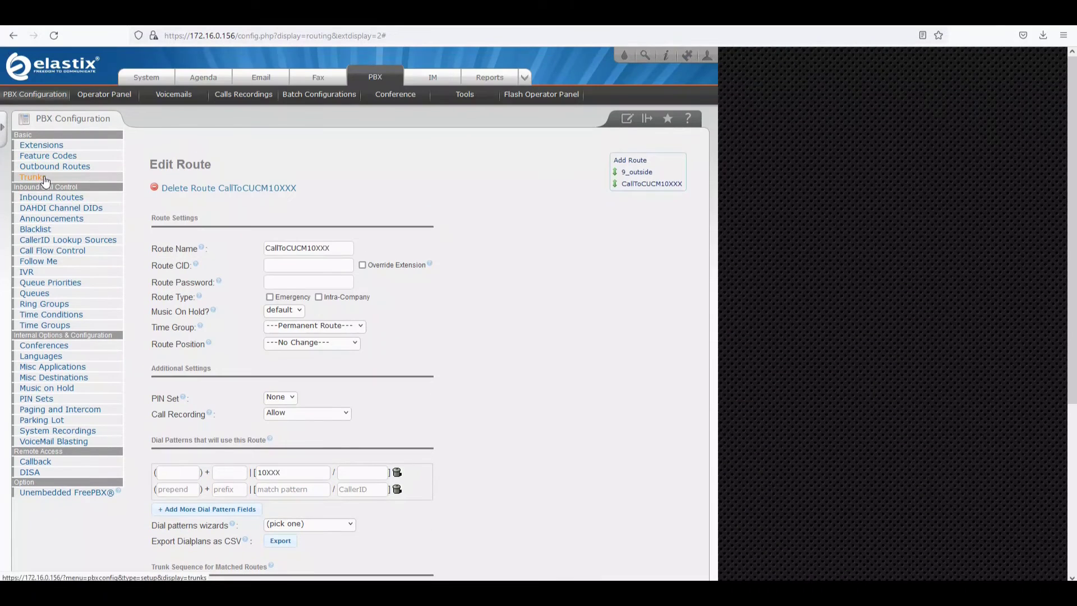
Open Trunk-To-CUCM in Elastix and review its dial rules, outgoing peer details and incoming user details
{"action": "left_click", "coordinate": [662, 184]}
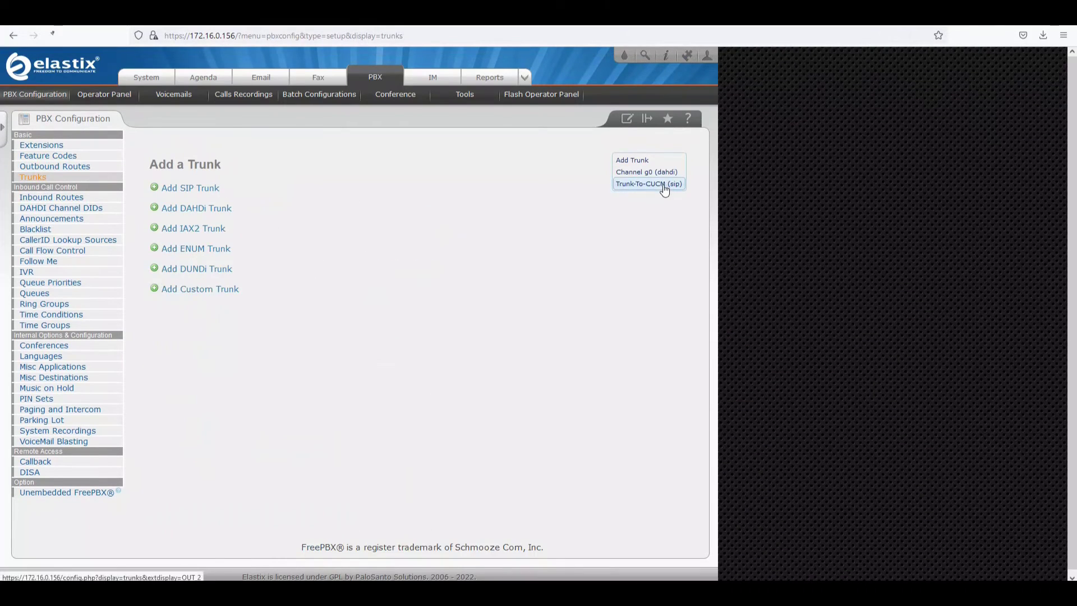
{"action": "scroll", "coordinate": [394, 352], "scroll_direction": "down", "scroll_amount": 6}
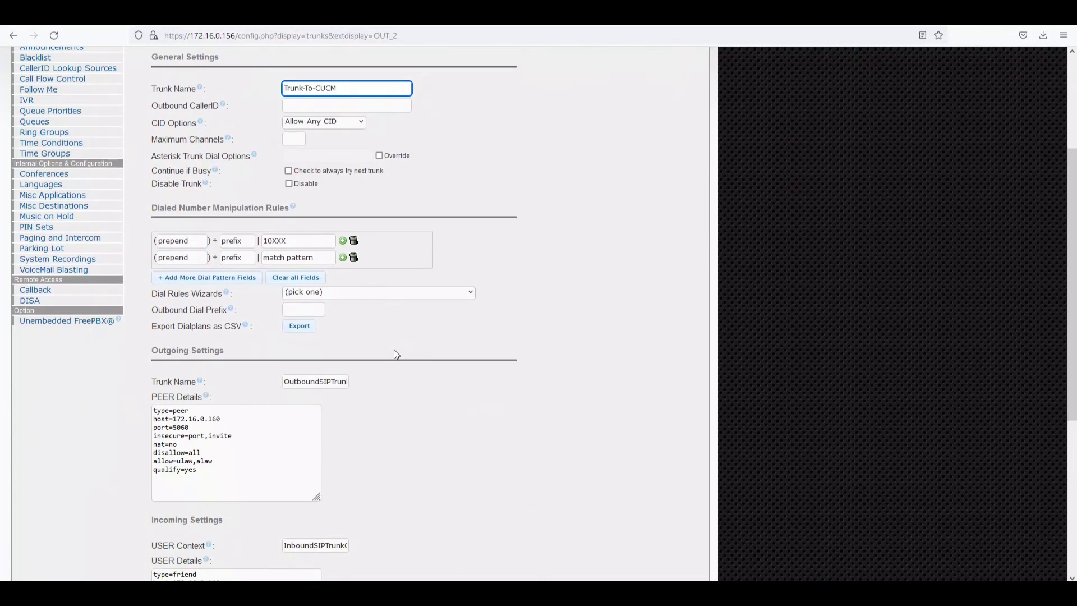
{"action": "scroll", "coordinate": [394, 353], "scroll_direction": "down", "scroll_amount": 1}
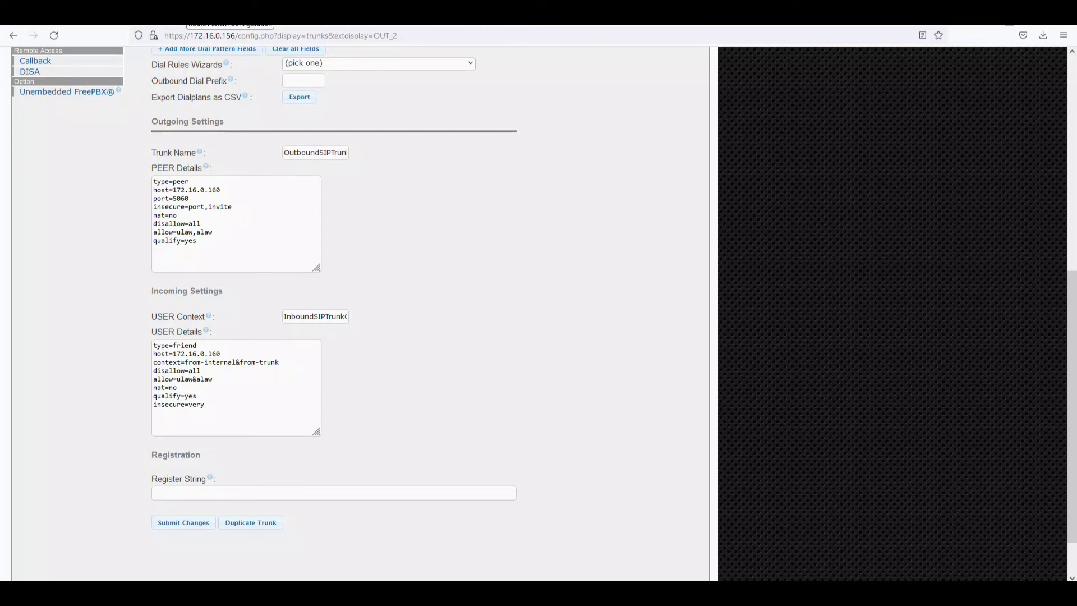
In Cisco Unified CM Administration, check the 50XXX route pattern and open the trunk assigned as its gateway
{"action": "left_click", "coordinate": [230, 17]}
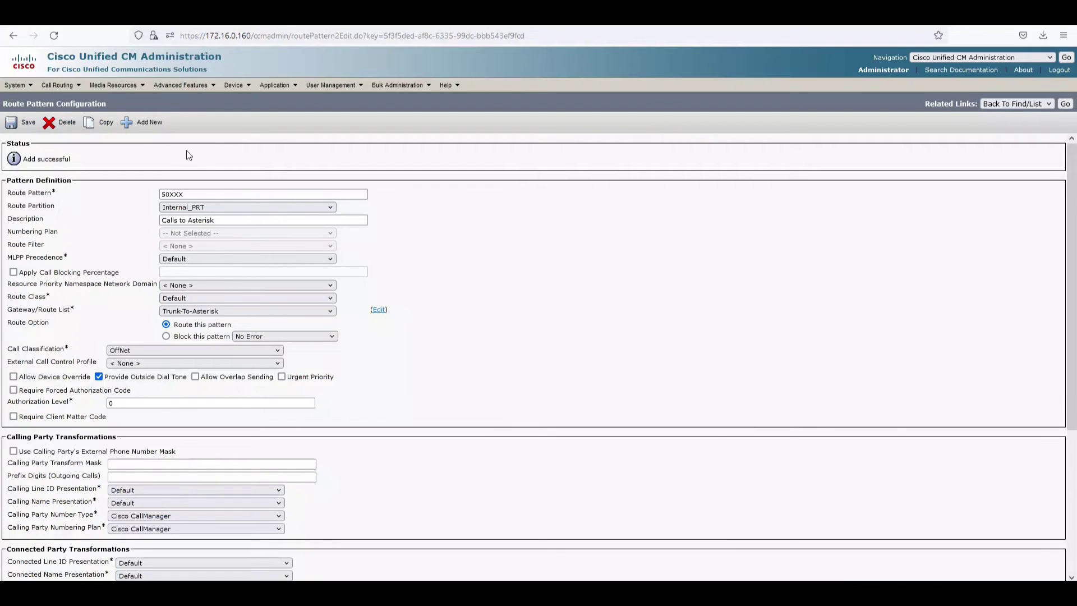
{"action": "left_click_drag", "start_coordinate": [185, 194], "coordinate": [165, 194]}
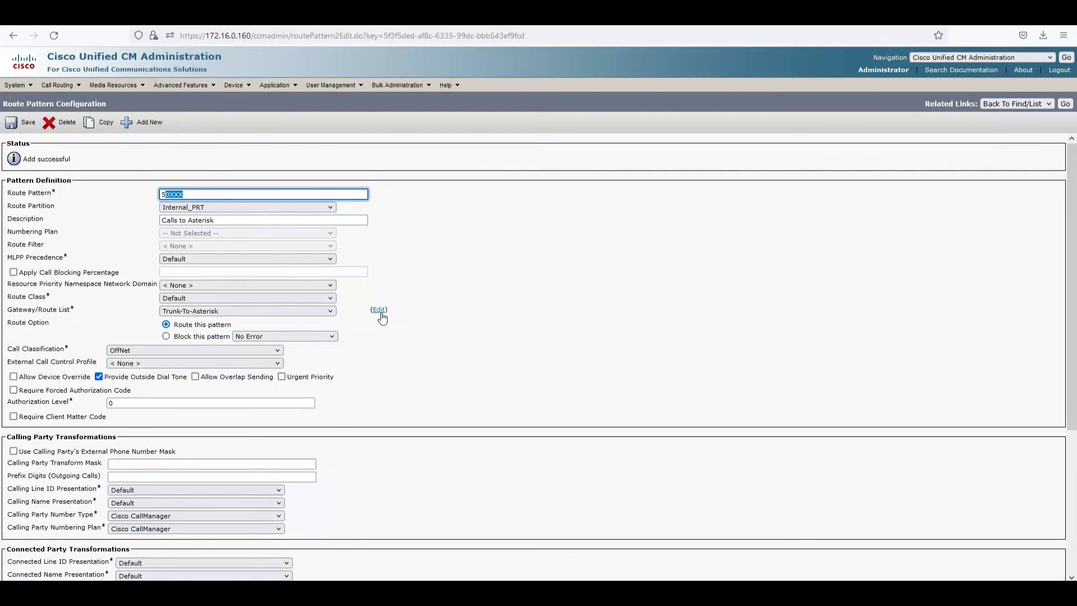
{"action": "left_click", "coordinate": [381, 312]}
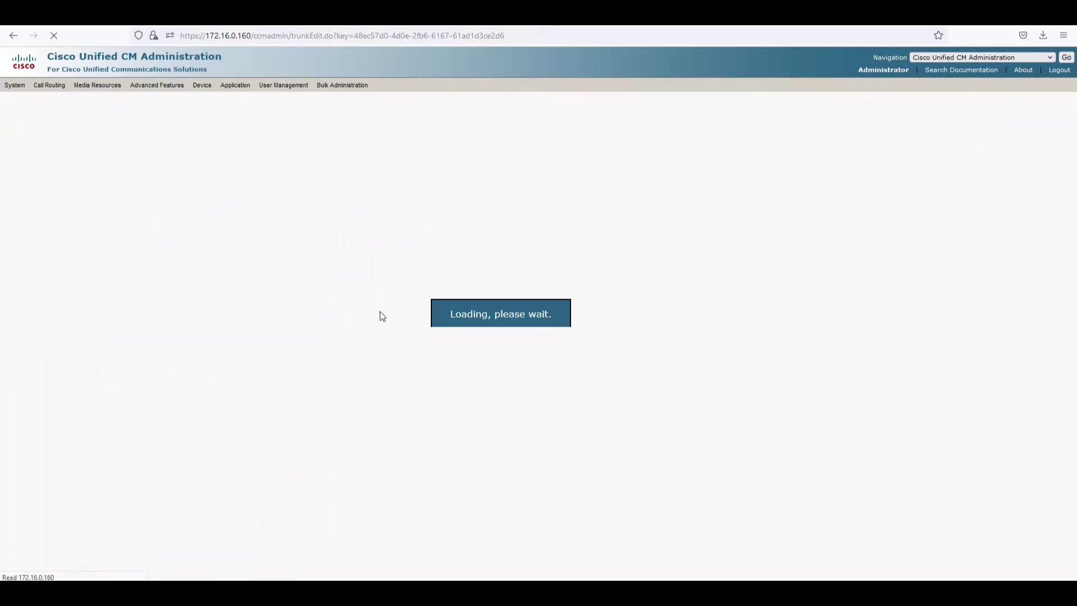
Review Trunk-To-Asterisk's SIP destination address and port, and check its service status
{"action": "scroll", "coordinate": [281, 278], "scroll_direction": "down", "scroll_amount": 15}
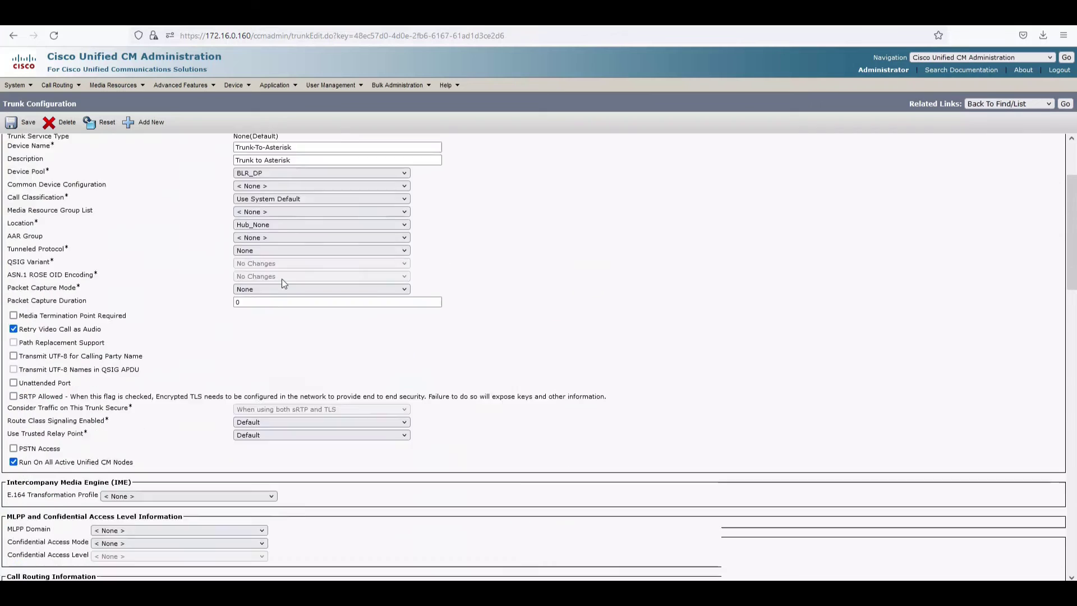
{"action": "scroll", "coordinate": [226, 357], "scroll_direction": "down", "scroll_amount": 6}
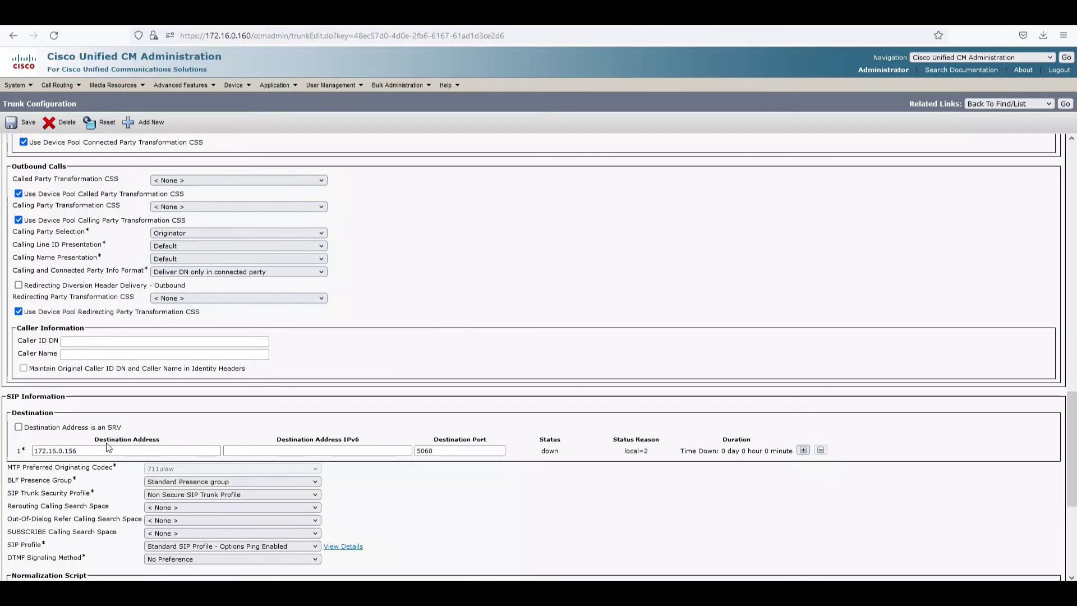
{"action": "scroll", "coordinate": [106, 442], "scroll_direction": "up", "scroll_amount": 8}
{"action": "scroll", "coordinate": [110, 449], "scroll_direction": "up", "scroll_amount": 3}
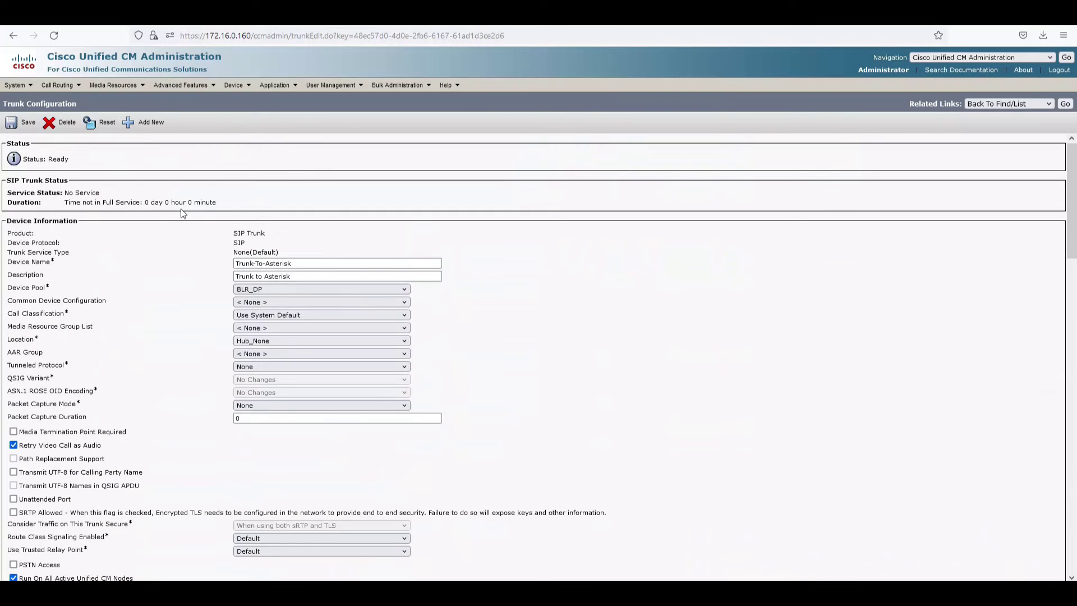
{"action": "left_click_drag", "start_coordinate": [64, 192], "coordinate": [244, 204]}
{"action": "left_click", "coordinate": [347, 191]}
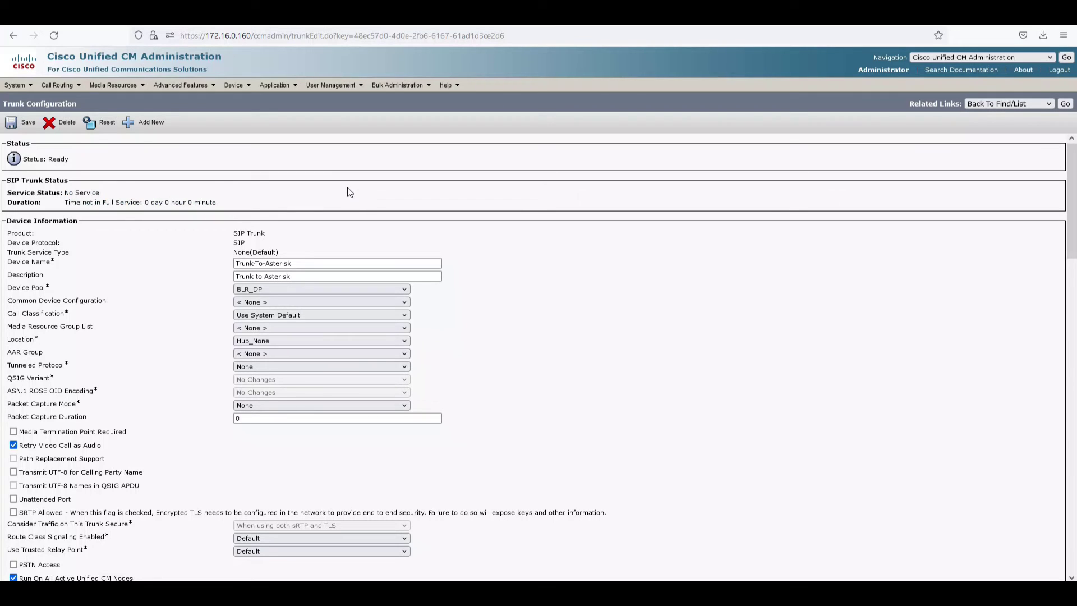
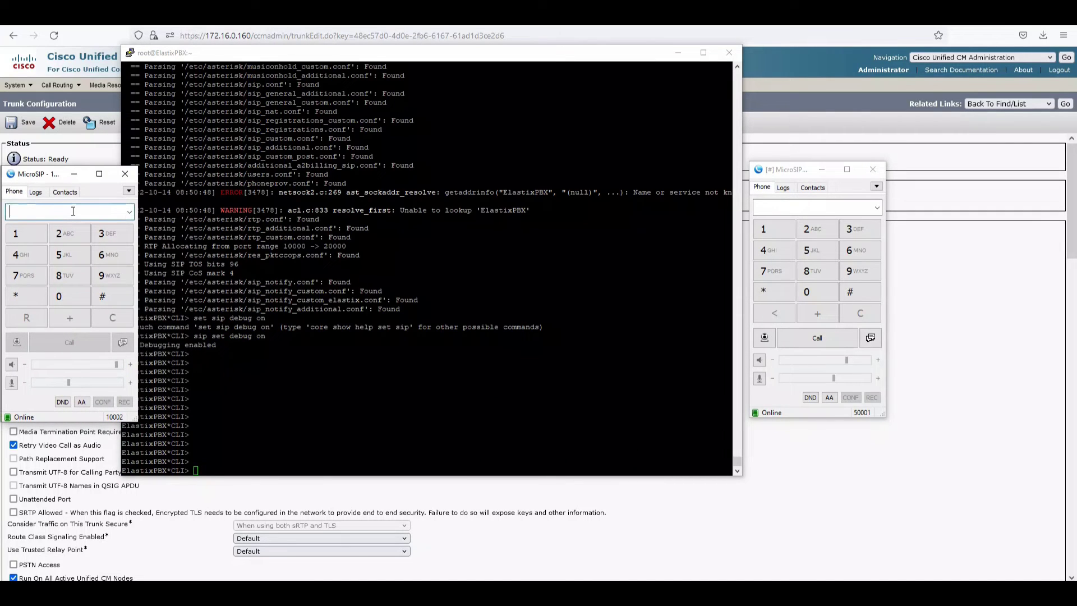
{"action": "type", "text": "50001"}
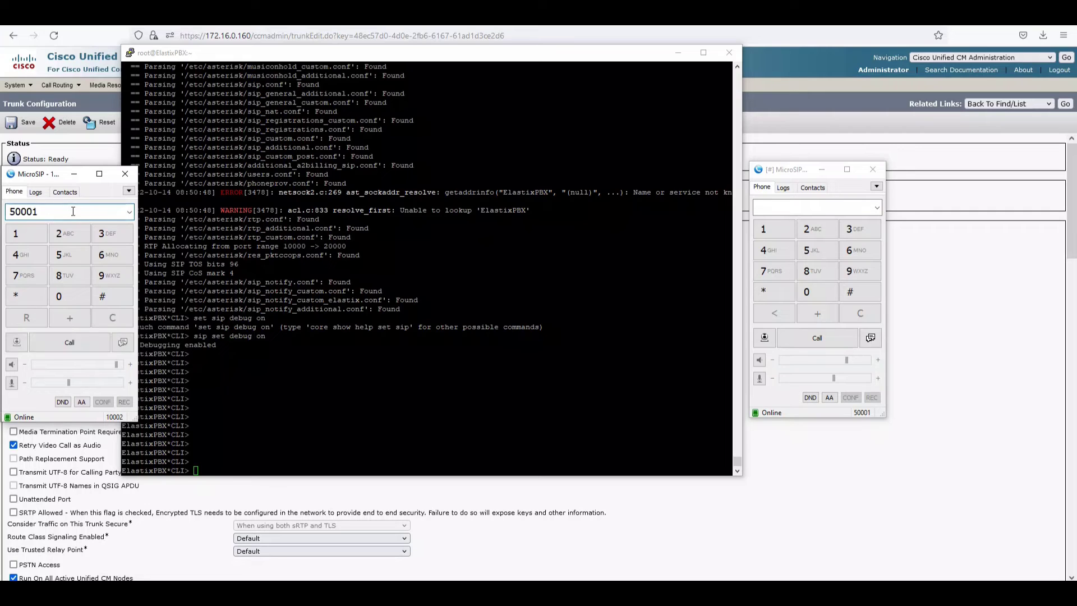
{"action": "key", "text": "BackSpace"}
{"action": "key", "text": "BackSpace"}
{"action": "key", "text": "BackSpace"}
{"action": "key", "text": "BackSpace"}
{"action": "key", "text": "BackSpace"}
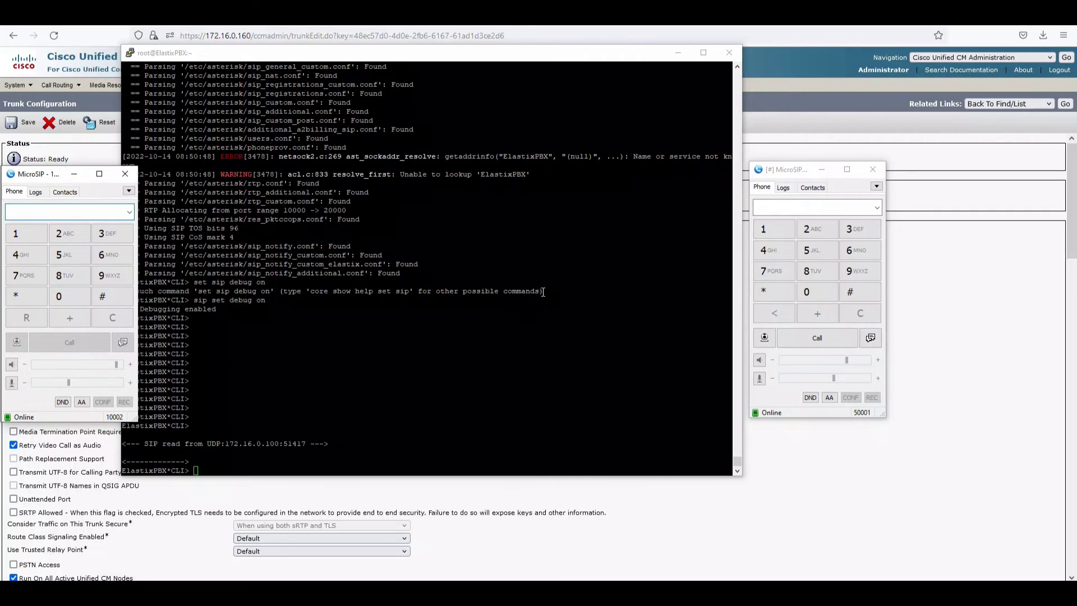
Call 10002 from the 50001 MicroSIP softphone, answer it on extension 10002 and end the call
{"action": "left_click", "coordinate": [787, 207]}
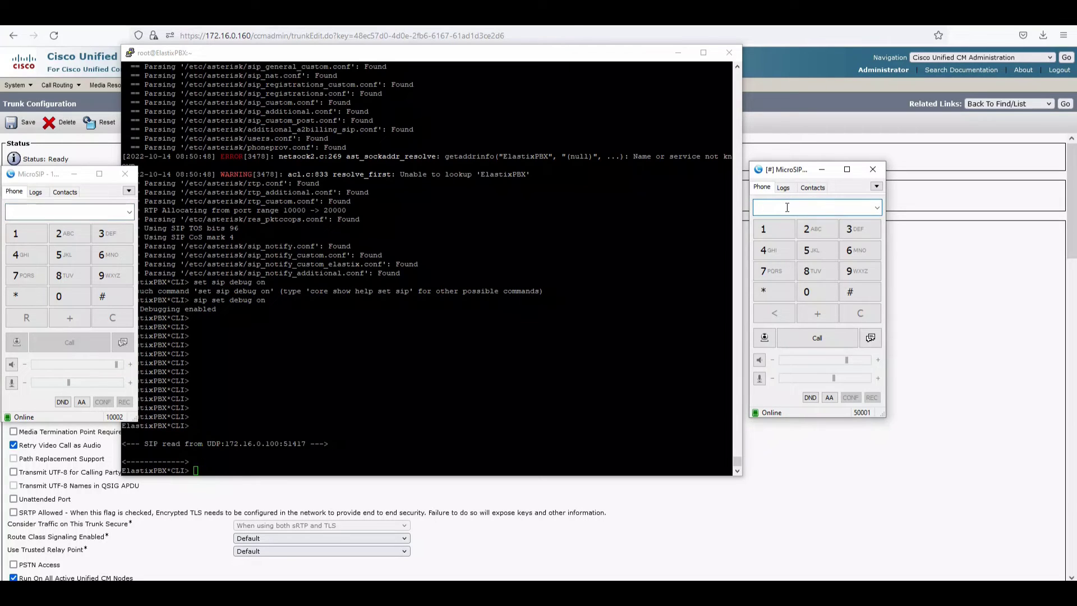
{"action": "type", "text": "10002"}
{"action": "key", "text": "Return"}
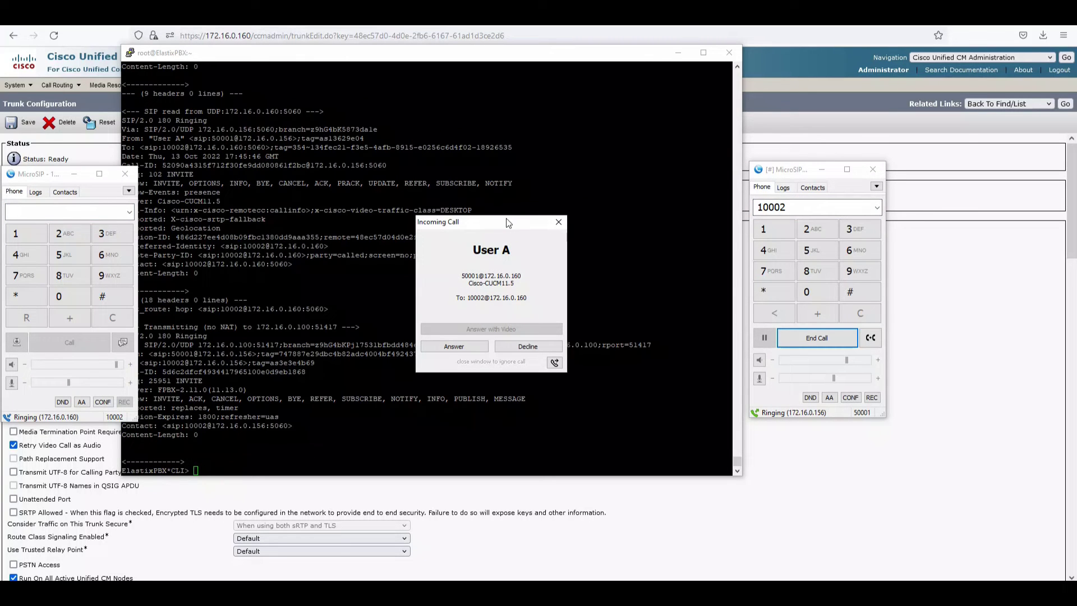
{"action": "left_click", "coordinate": [463, 347]}
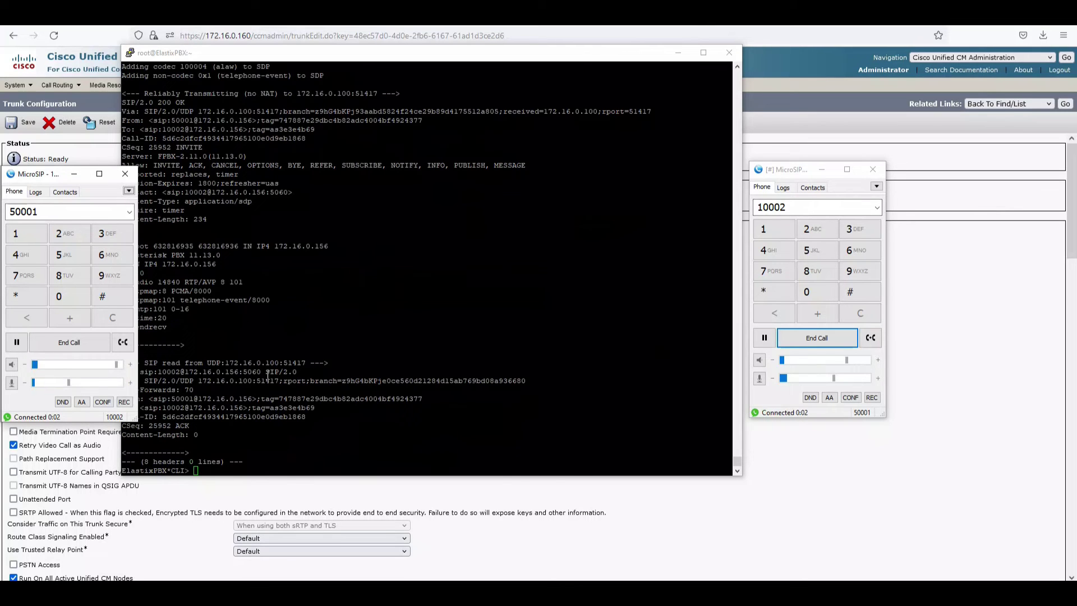
{"action": "left_click", "coordinate": [69, 342]}
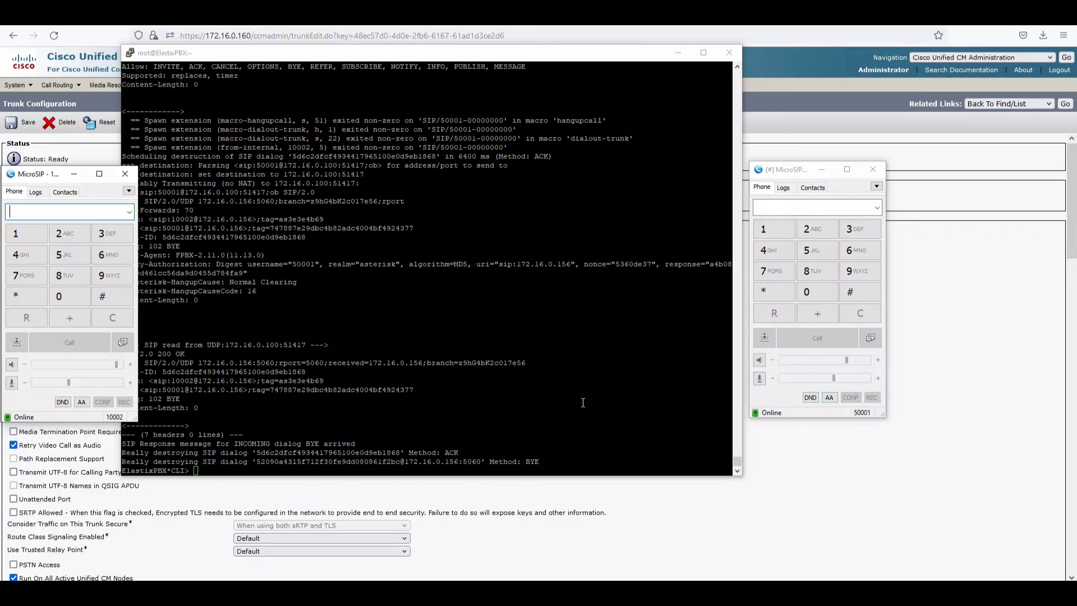
Return to CUCM, check which security profile Trunk-To-Asterisk uses, and open the Non Secure SIP Trunk Profile
{"action": "left_click", "coordinate": [660, 500]}
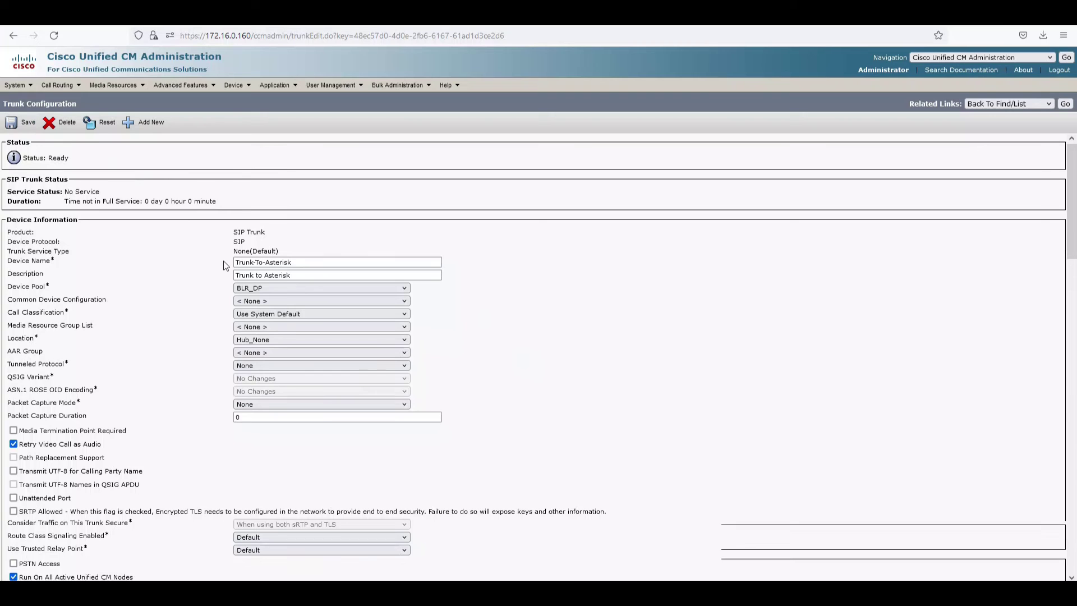
{"action": "scroll", "coordinate": [223, 260], "scroll_direction": "down", "scroll_amount": 15}
{"action": "scroll", "coordinate": [224, 280], "scroll_direction": "down", "scroll_amount": 5}
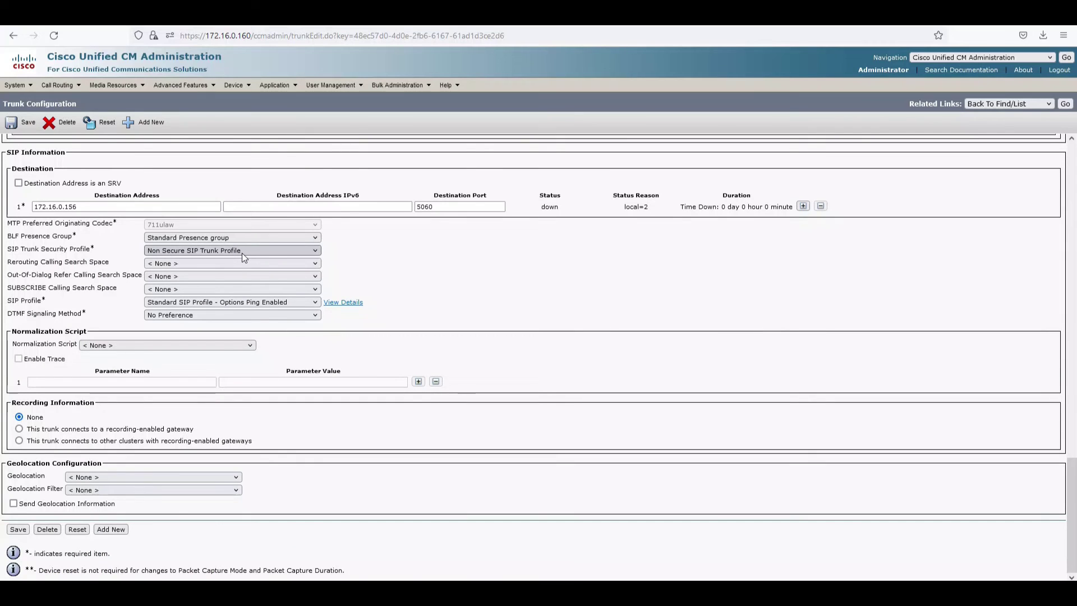
{"action": "left_click", "coordinate": [16, 85]}
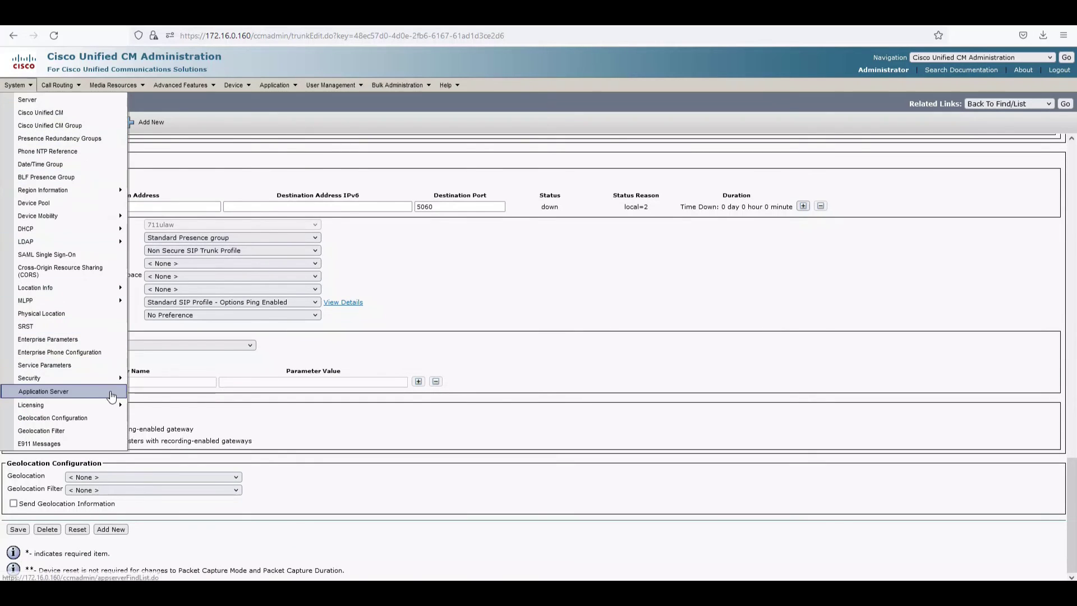
{"action": "mouse_move", "coordinate": [109, 376]}
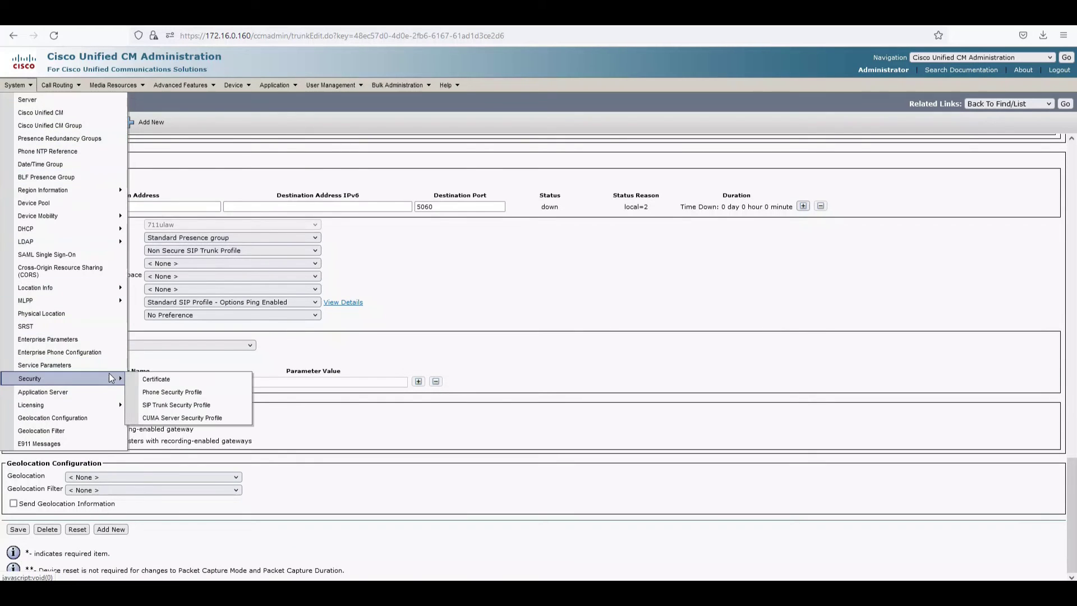
{"action": "left_click", "coordinate": [185, 407]}
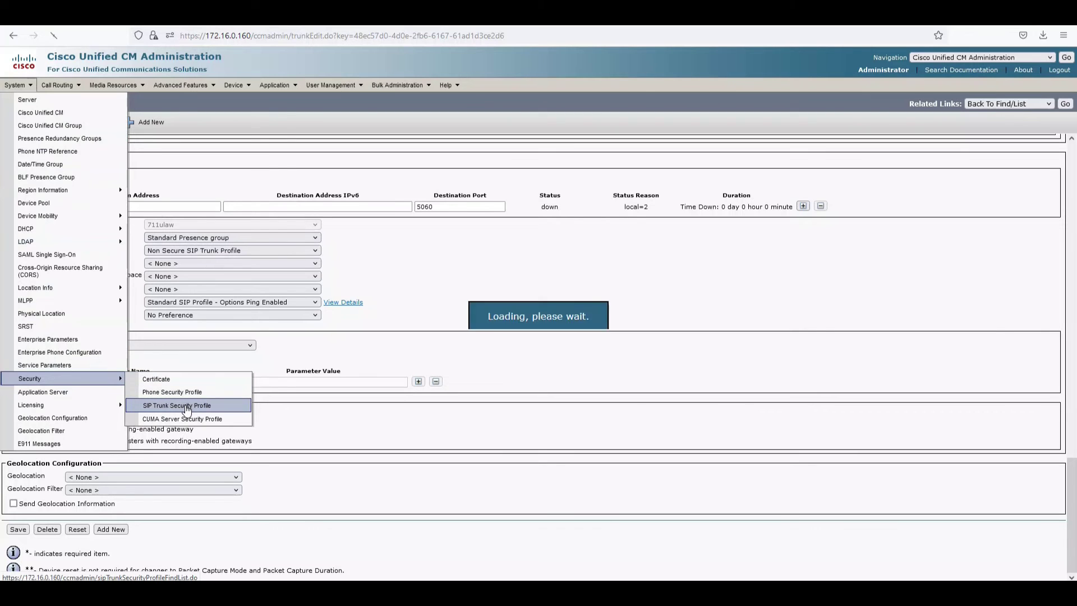
{"action": "left_click", "coordinate": [338, 160]}
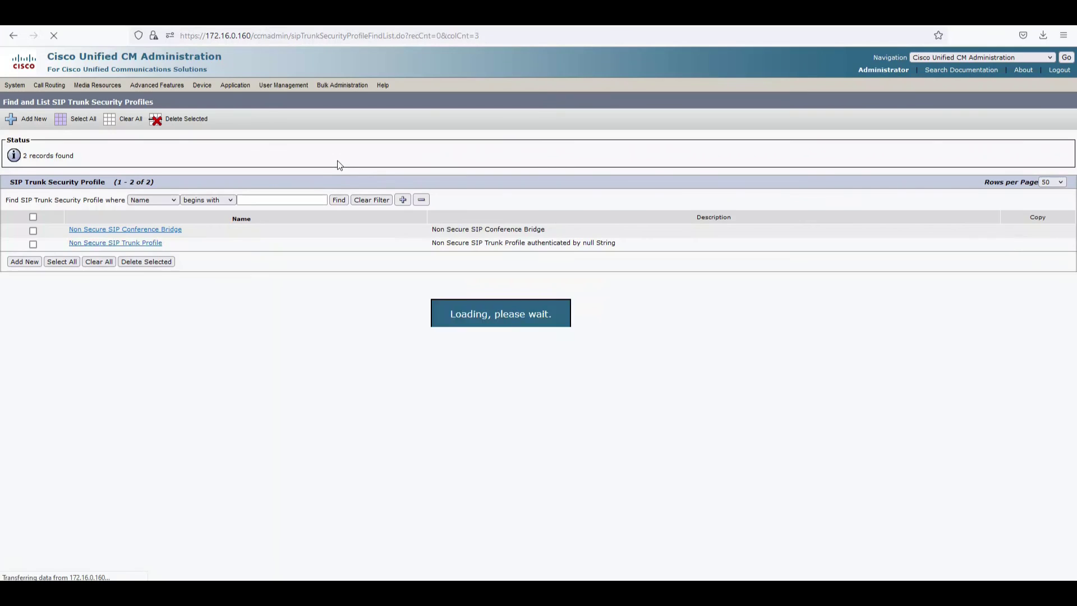
{"action": "left_click", "coordinate": [83, 243]}
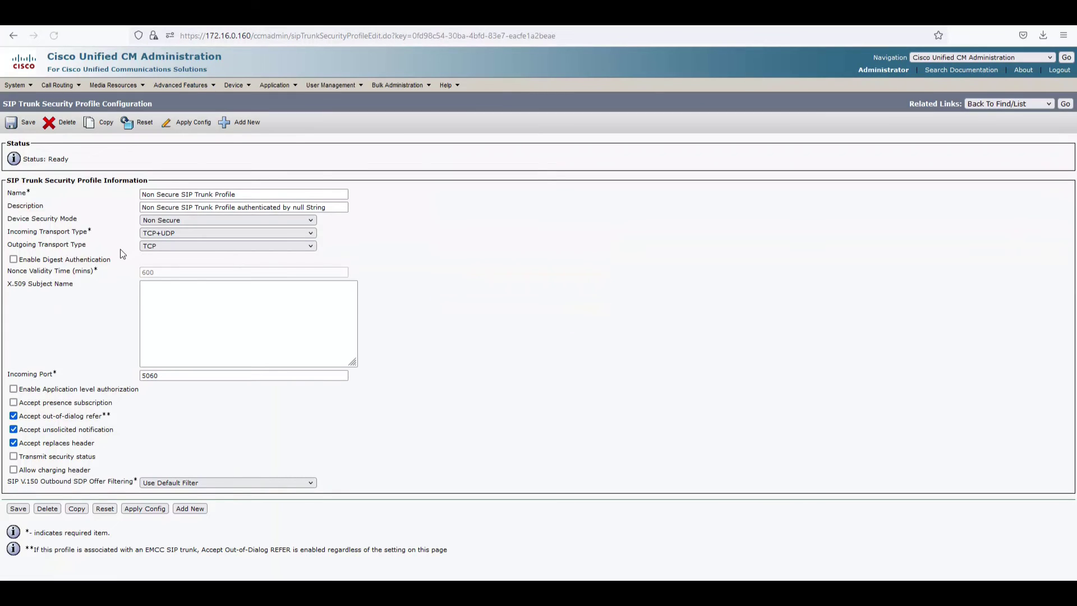
Set the security profile's outgoing transport type to UDP and save the profile
{"action": "left_click_drag", "start_coordinate": [4, 251], "coordinate": [74, 250]}
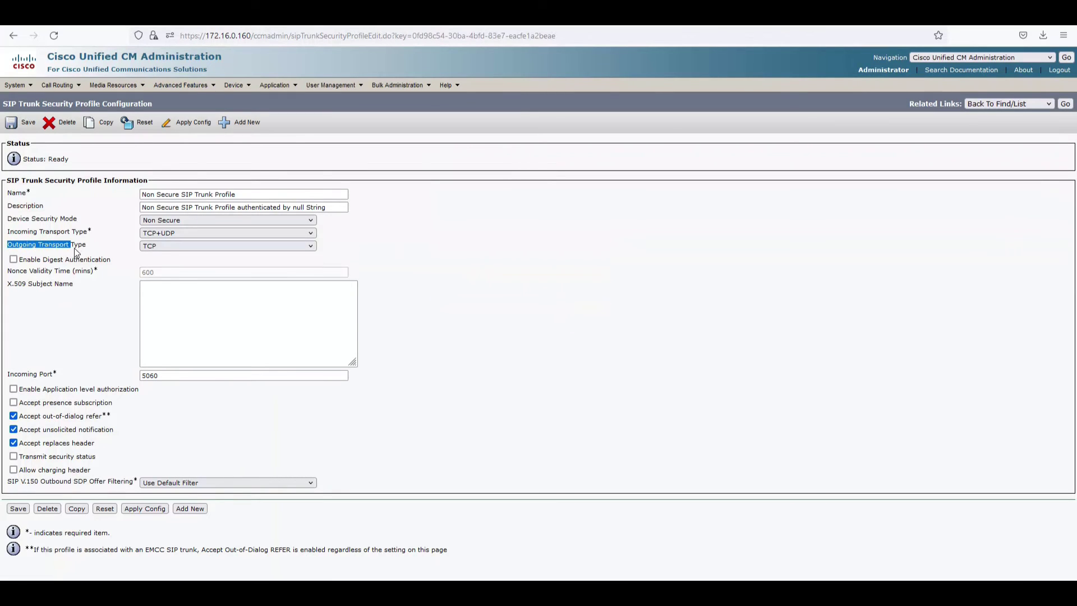
{"action": "left_click", "coordinate": [186, 248]}
{"action": "left_click", "coordinate": [186, 272]}
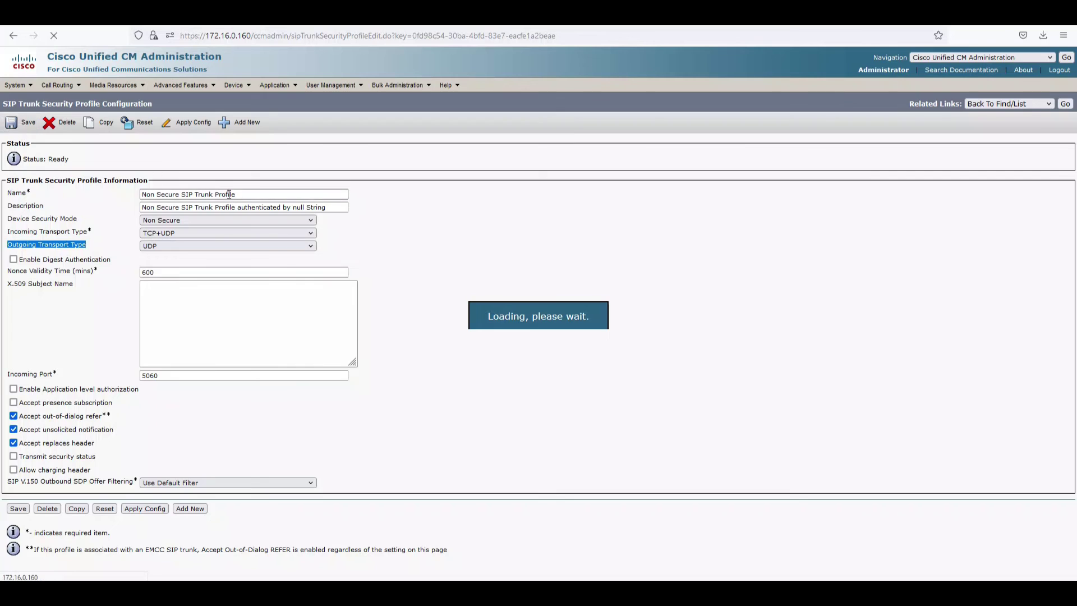
Reset the devices that use the Non Secure SIP Trunk Profile and dismiss the reset window
{"action": "left_click", "coordinate": [135, 124]}
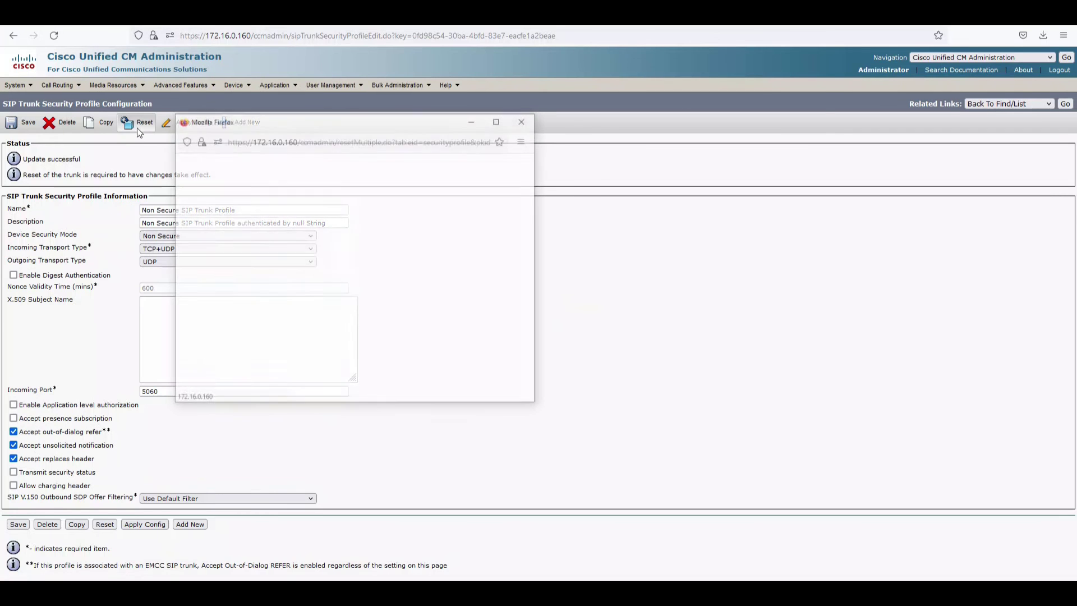
{"action": "left_click", "coordinate": [192, 347]}
{"action": "left_click", "coordinate": [220, 346]}
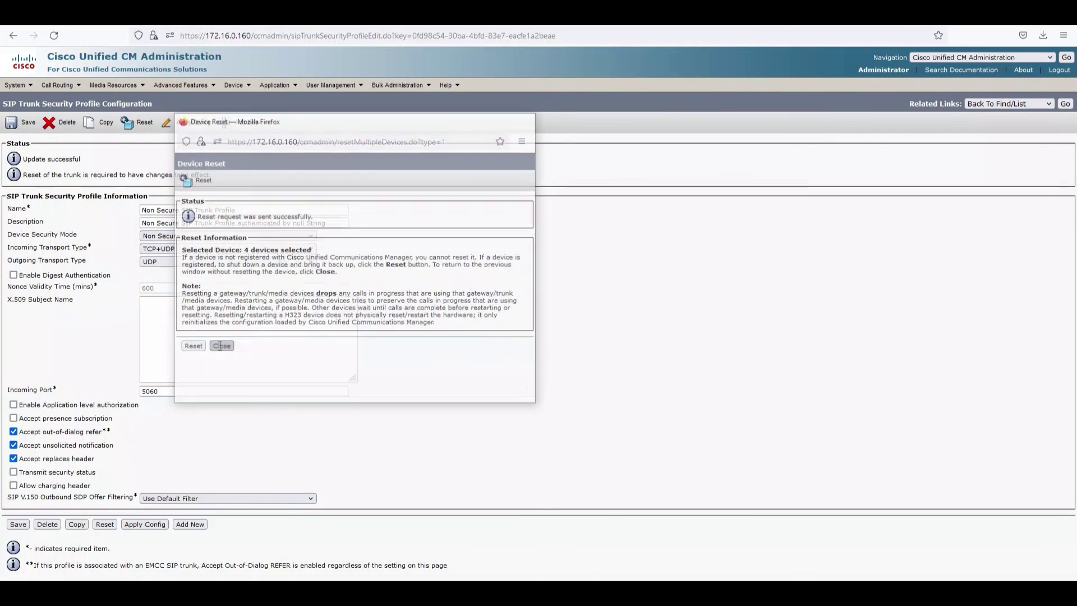
Open Trunk-To-Asterisk from the CUCM trunk list and check its SIP trunk status
{"action": "left_click", "coordinate": [233, 85]}
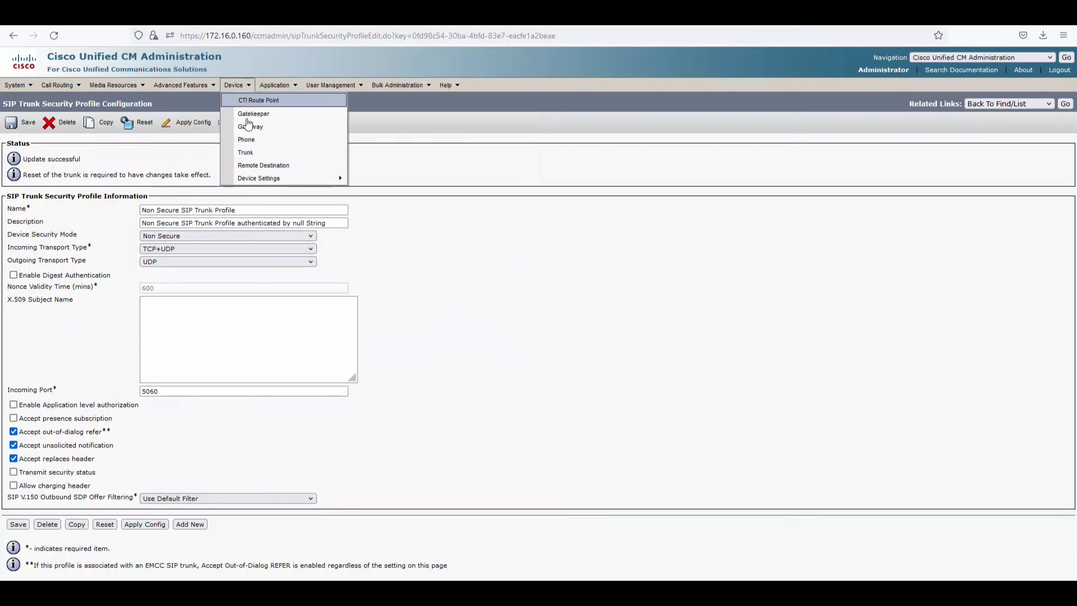
{"action": "left_click", "coordinate": [250, 155]}
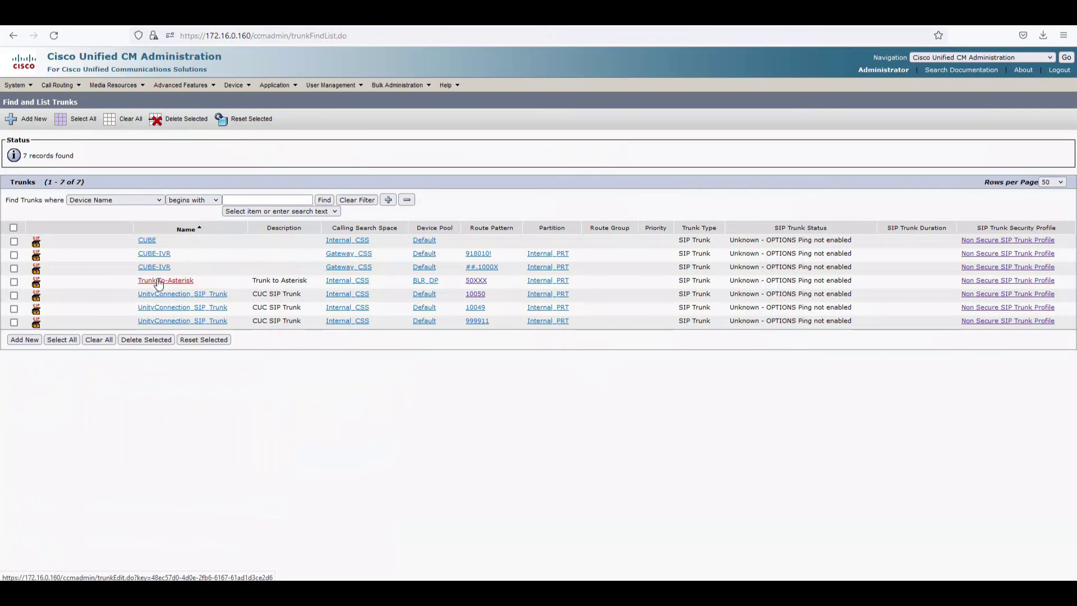
{"action": "left_click", "coordinate": [157, 279]}
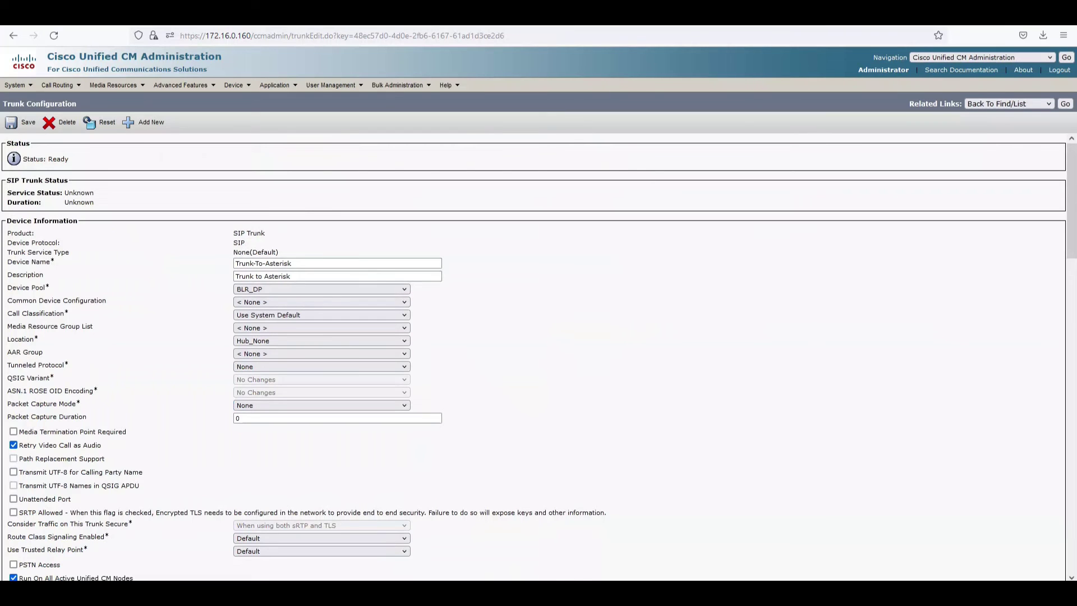
Bring the Elastix SIP debug console and softphones forward, and call 50001 from the 10002 MicroSIP softphone
{"action": "key", "text": "alt+Tab"}
{"action": "key", "text": "alt+Tab"}
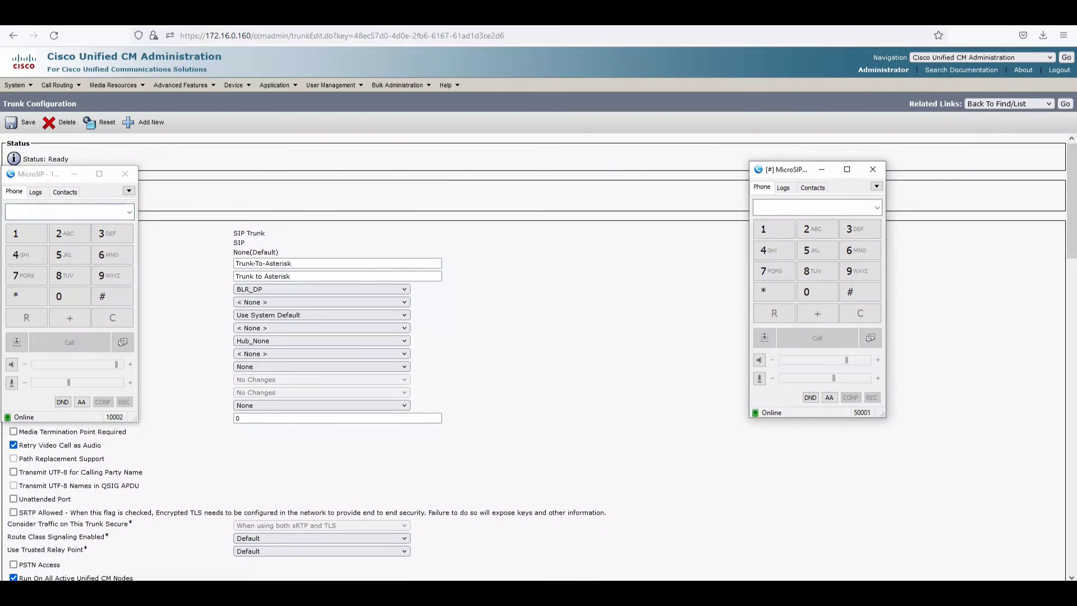
{"action": "key", "text": "alt+Tab"}
{"action": "left_click_drag", "start_coordinate": [341, 58], "coordinate": [384, 57]}
{"action": "left_click", "coordinate": [60, 177]}
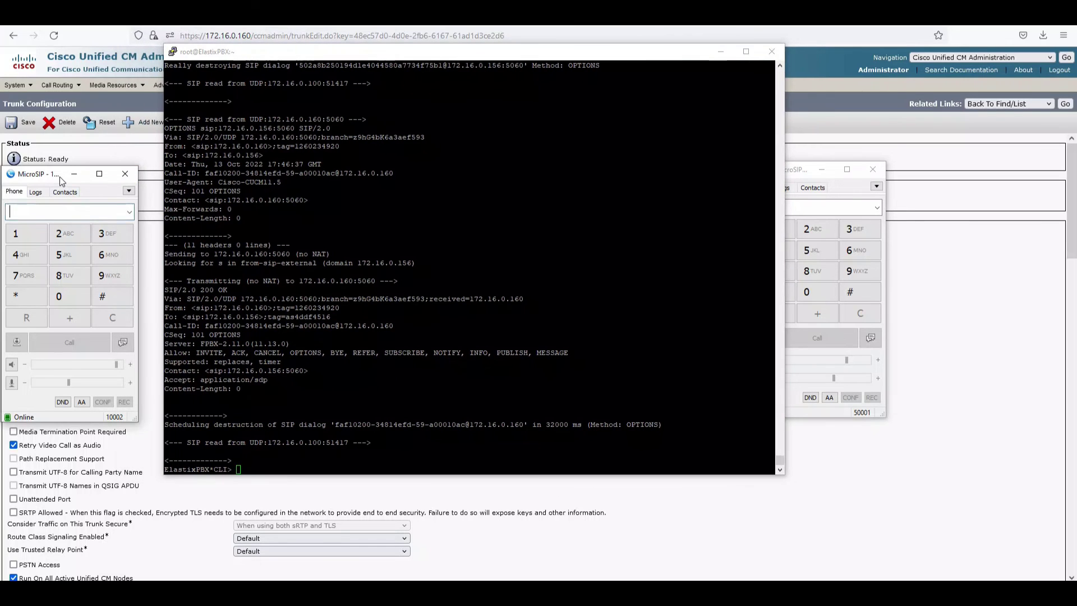
{"action": "left_click", "coordinate": [33, 192]}
{"action": "left_click", "coordinate": [5, 195]}
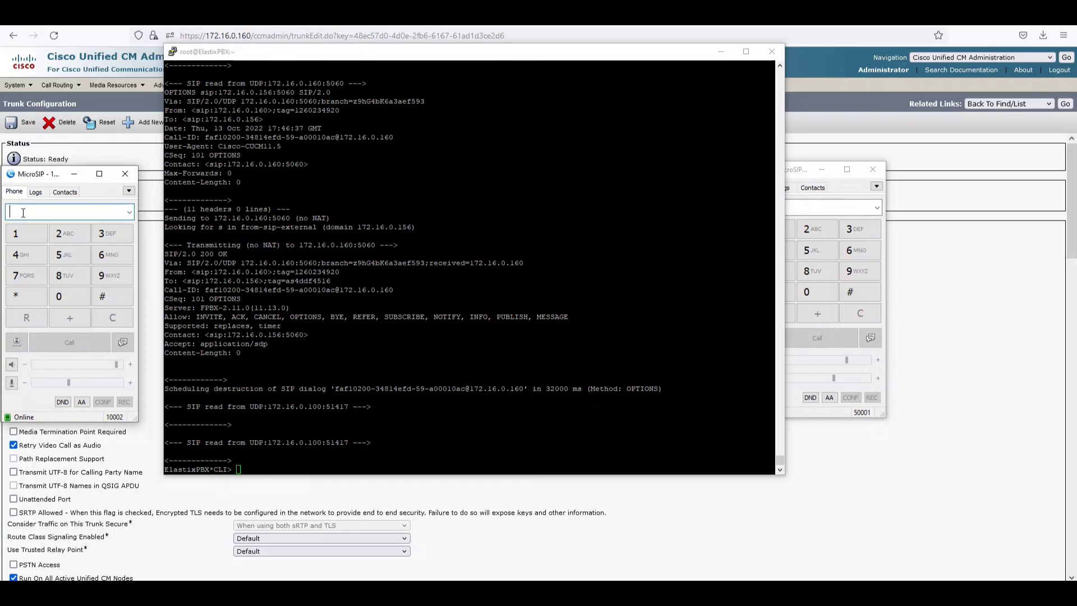
{"action": "type", "text": "50001"}
{"action": "key", "text": "Return"}
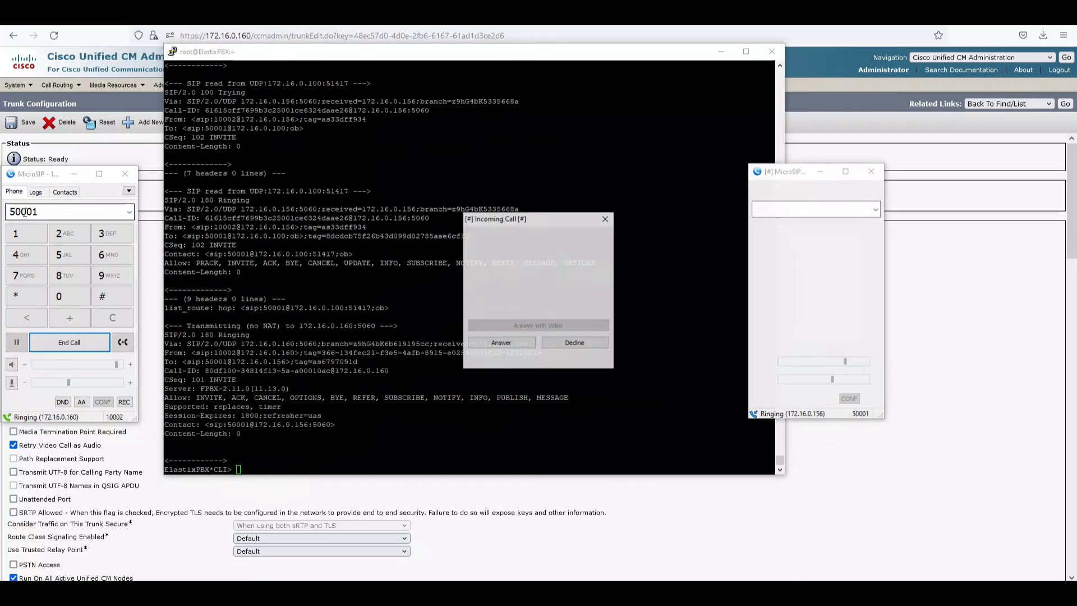
Answer the incoming test call from 10002 on the 50001 softphone and end the call once it has connected
{"action": "left_click", "coordinate": [501, 343]}
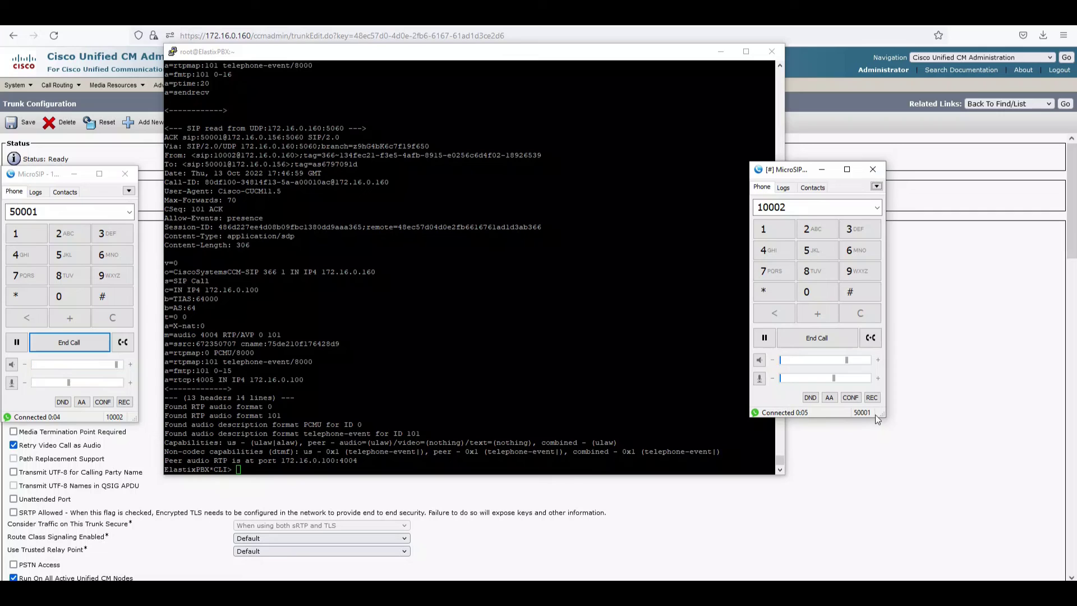
{"action": "left_click", "coordinate": [830, 340]}
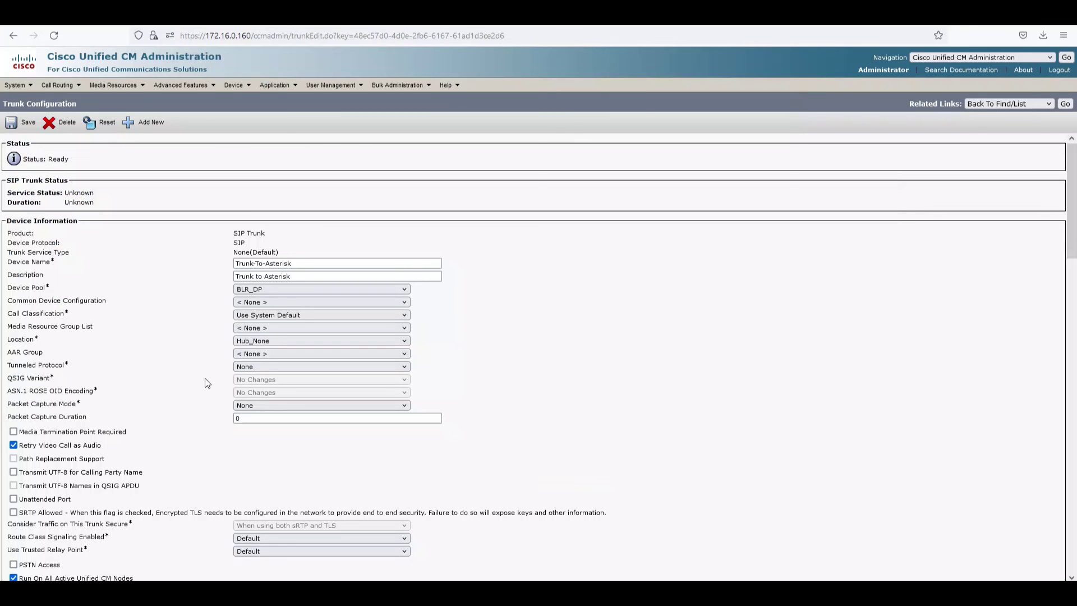
Reload the Trunk-To-Asterisk configuration page and check the service status and duration under SIP Trunk Status
{"action": "left_click", "coordinate": [48, 37]}
{"action": "left_click", "coordinate": [54, 35]}
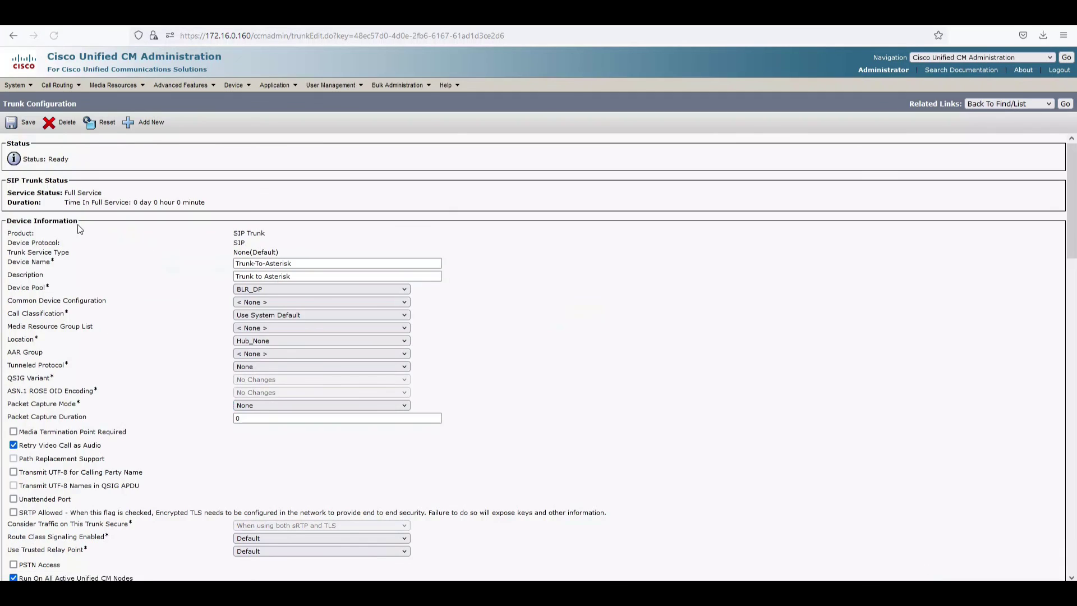
{"action": "left_click_drag", "start_coordinate": [65, 193], "coordinate": [205, 203]}
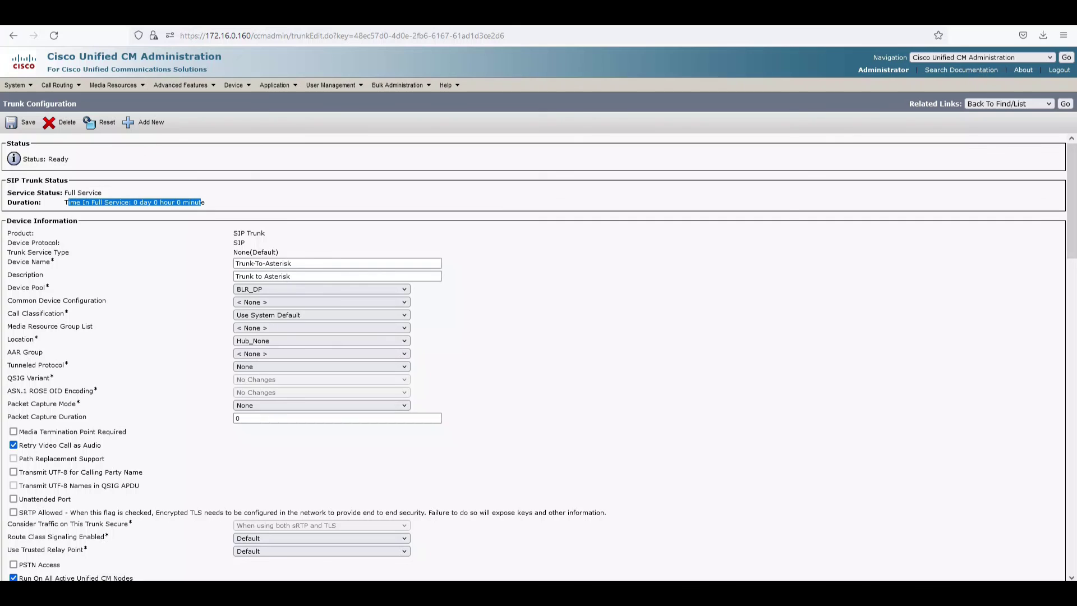
Switch to the Elastix console, run "sip show peers", and find the peer table among the SIP debug messages
{"action": "key", "text": "alt+Tab"}
{"action": "type", "text": "si"}
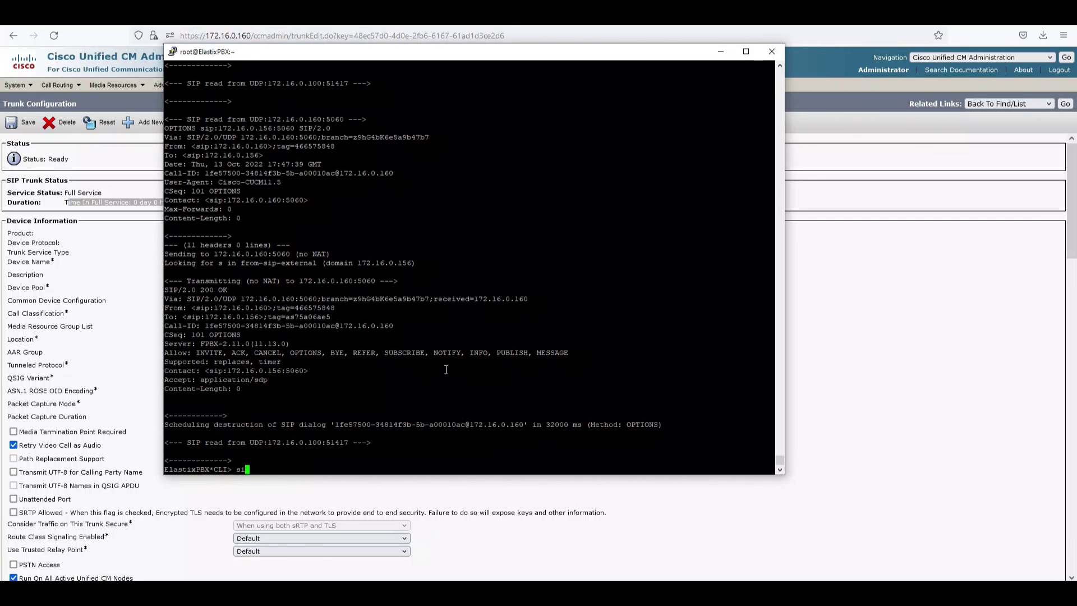
{"action": "type", "text": "p show peers"}
{"action": "key", "text": "Return"}
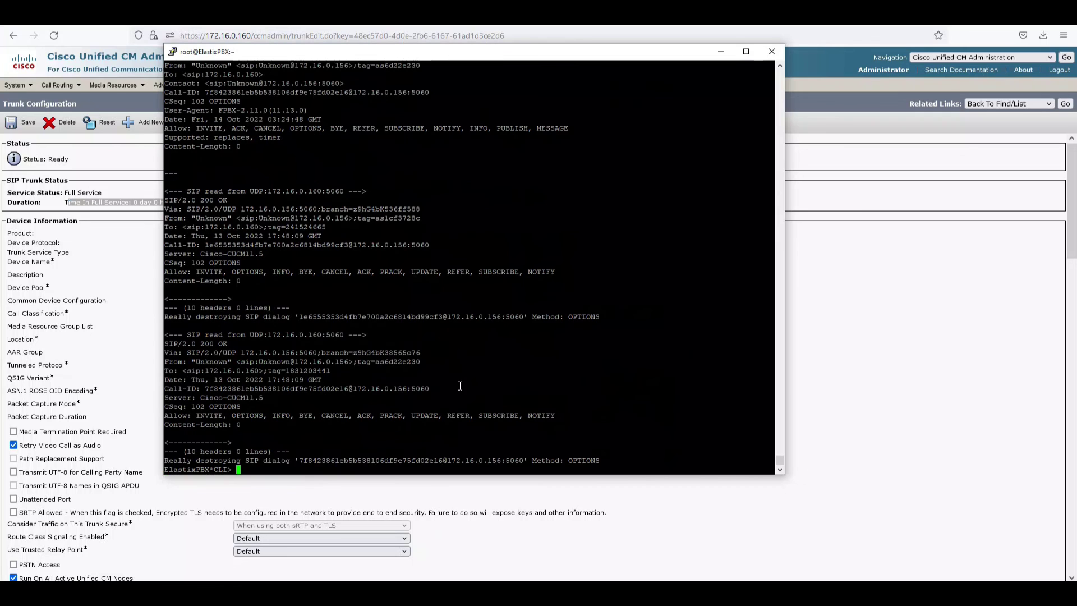
{"action": "scroll", "coordinate": [484, 414], "scroll_direction": "up", "scroll_amount": 10}
{"action": "scroll", "coordinate": [484, 414], "scroll_direction": "down", "scroll_amount": 8}
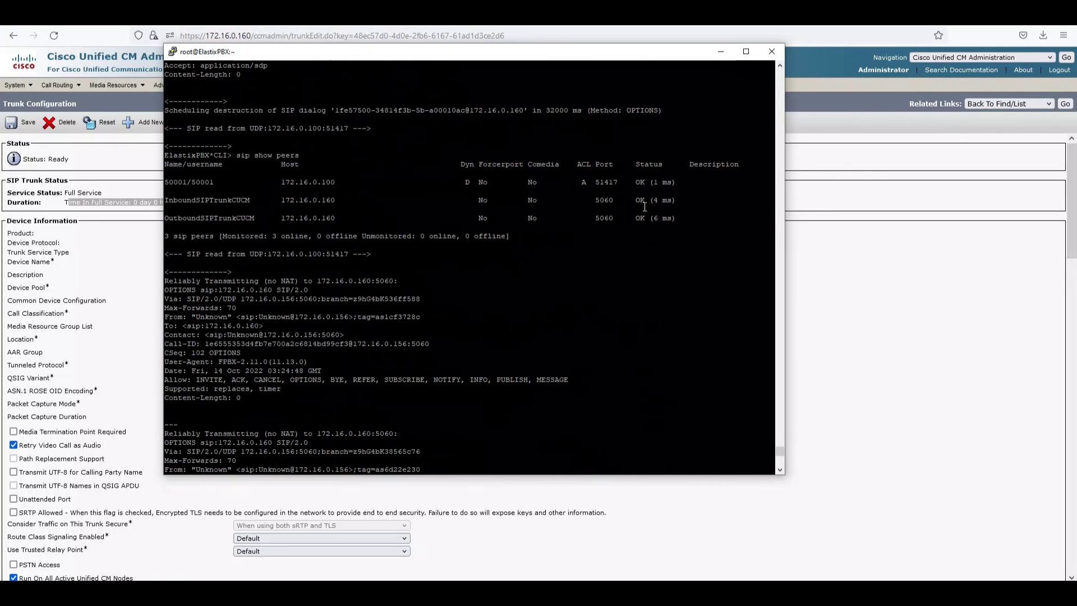
Turn off SIP debugging in the Elastix console with "sip set debug off" and add a few blank prompt lines
{"action": "type", "text": "sip set debug off"}
{"action": "key", "text": "Return"}
{"action": "key", "text": "Return"}
{"action": "key", "text": "Return"}
{"action": "key", "text": "Return"}
Run "sip show peers" with debugging off and examine the status of the InboundSIPTrunkCUCM and OutboundSIPTrunkCUCM peers
{"action": "type", "text": "sip show peers"}
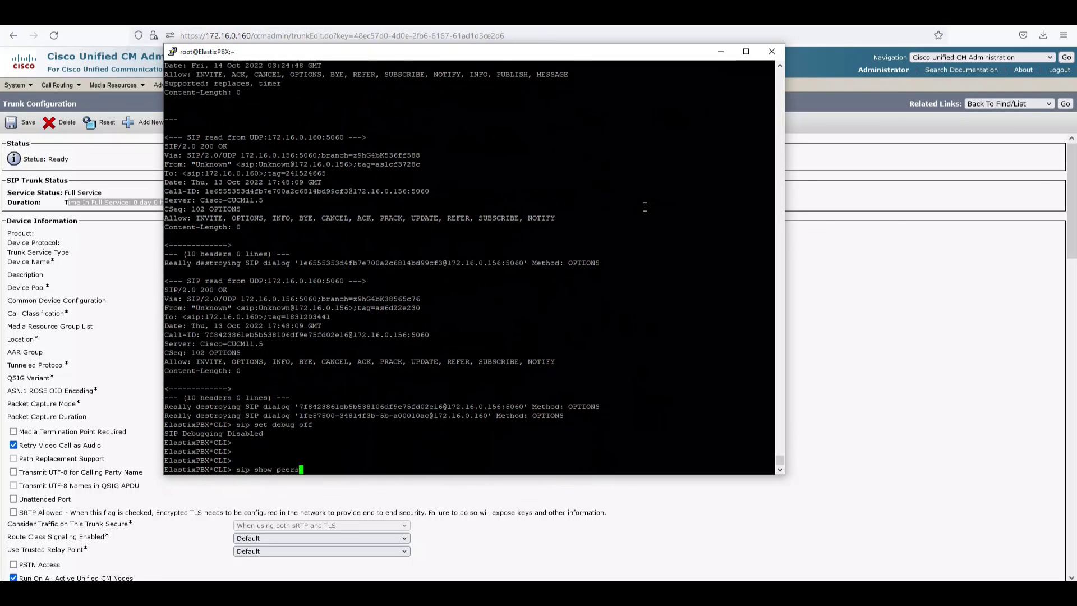
{"action": "key", "text": "Return"}
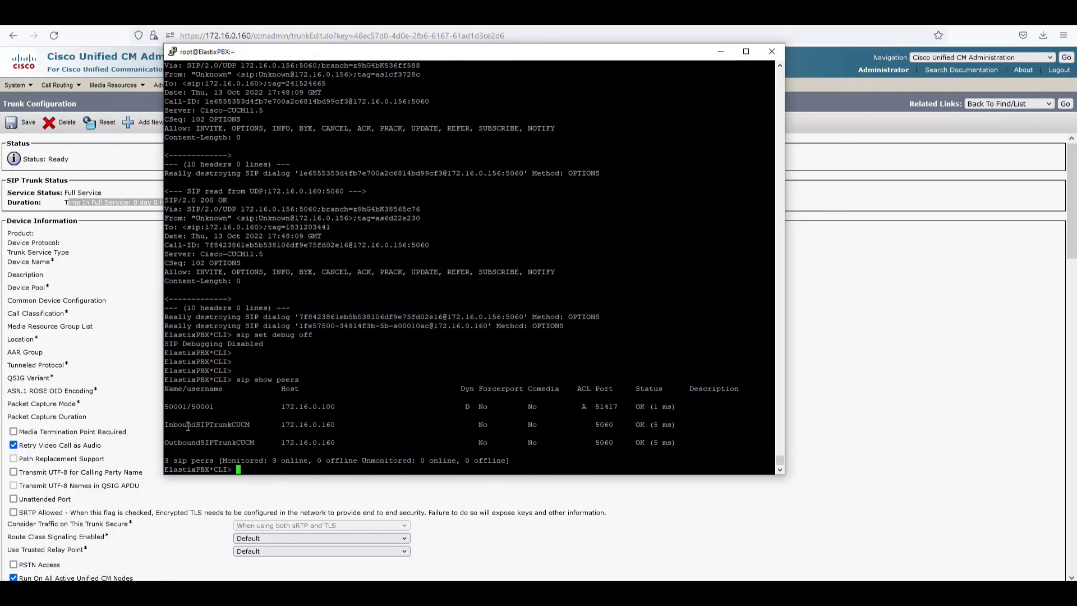
{"action": "left_click_drag", "start_coordinate": [178, 425], "coordinate": [227, 443]}
{"action": "left_click_drag", "start_coordinate": [670, 445], "coordinate": [259, 418]}
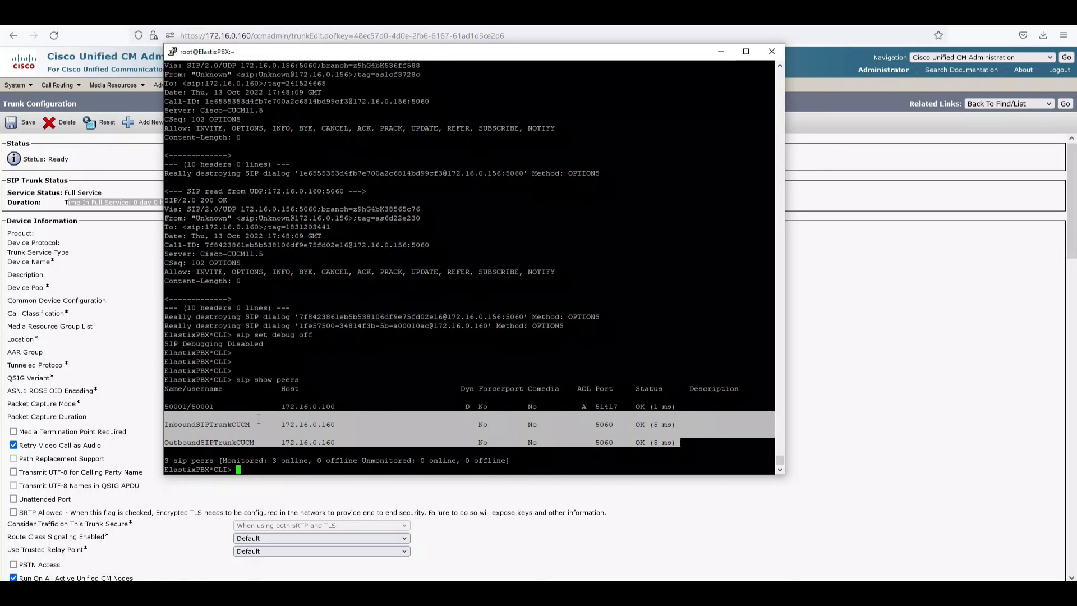